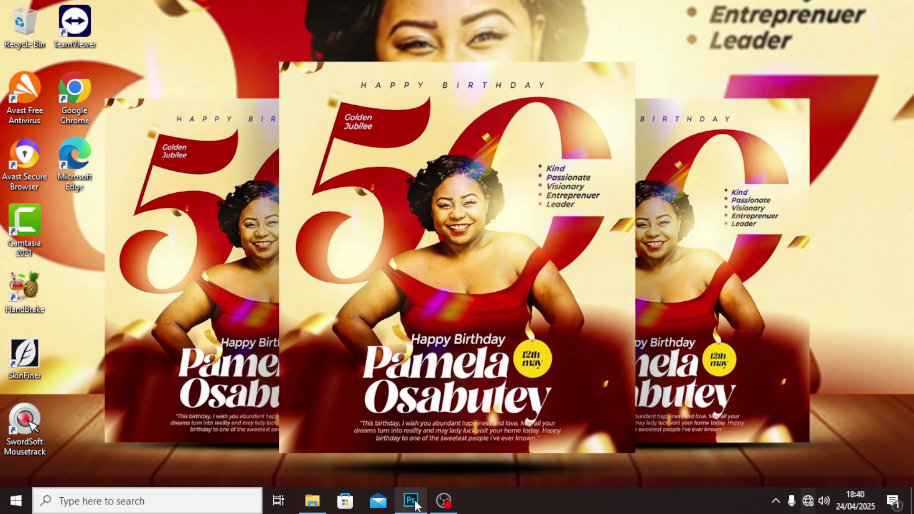
Switch to Photoshop and create a document named BDAY POSTER, 2000 by 2200 pixels at 300 pixels/inch in RGB with a white background.
left_click(411, 501)
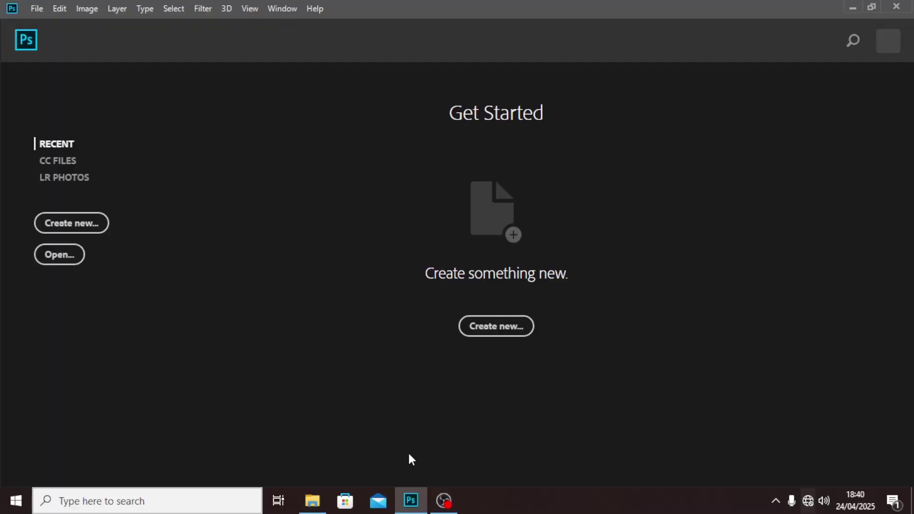
key("ctrl+n")
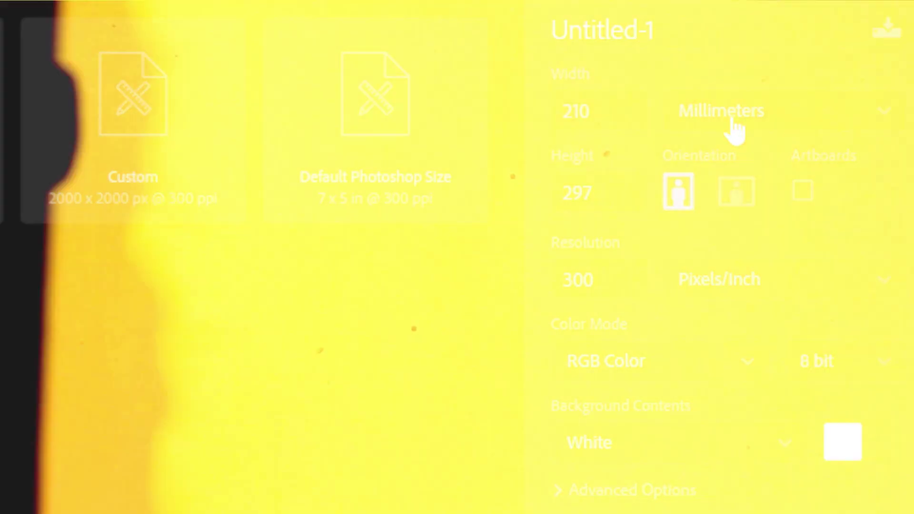
left_click(735, 131)
left_click(729, 149)
double_click(621, 103)
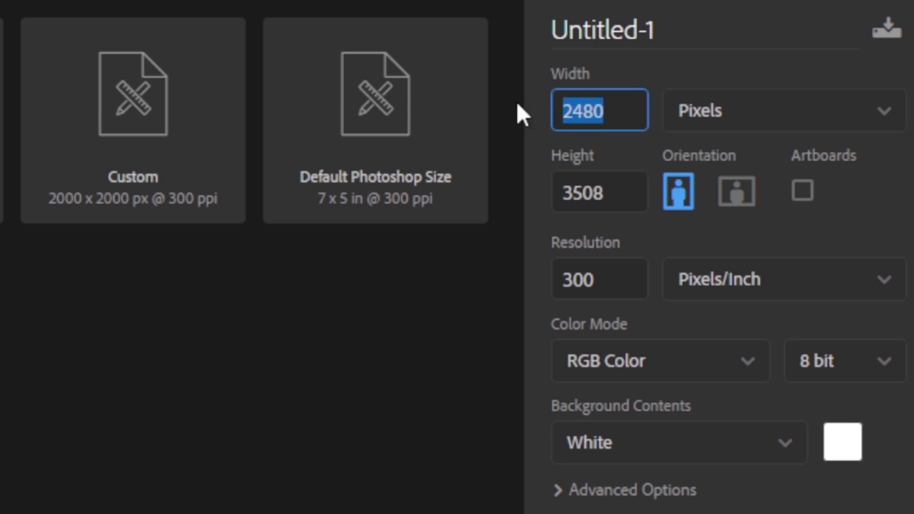
type("2000")
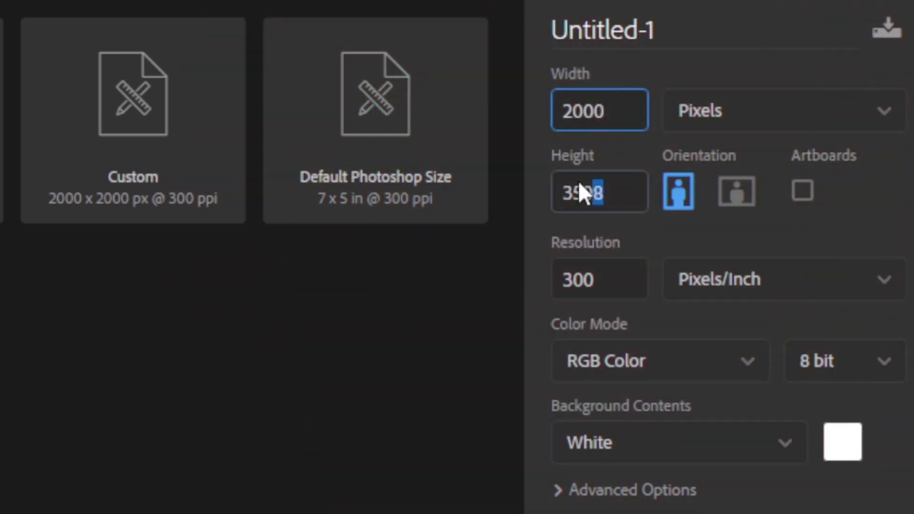
double_click(578, 186)
type("2200")
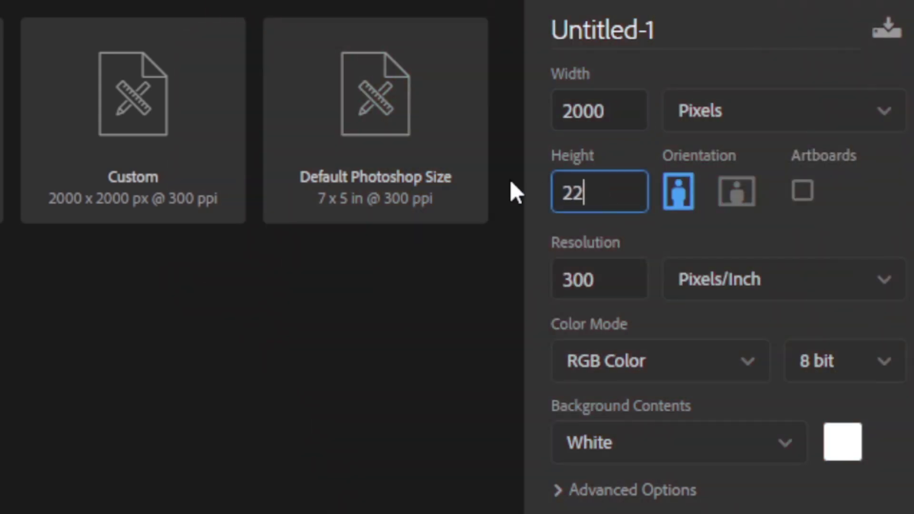
left_click(664, 34)
type("BDAY POSTER")
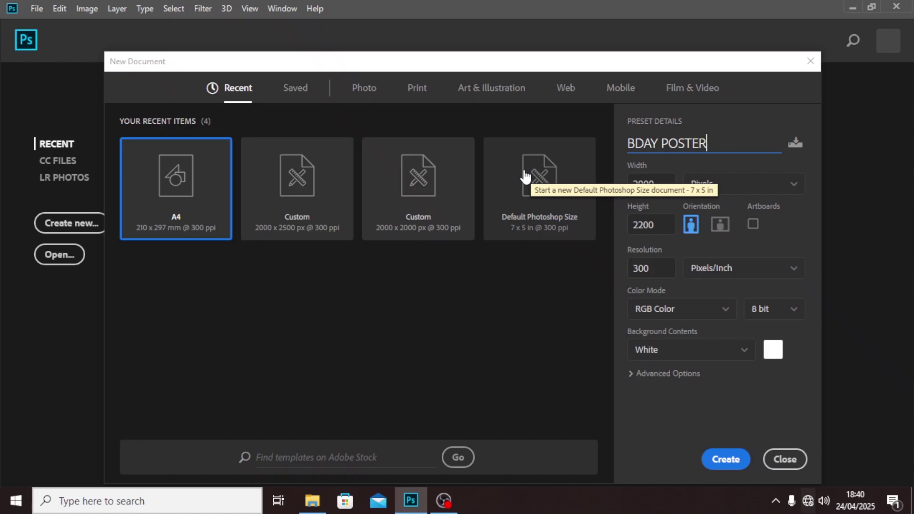
left_click(726, 460)
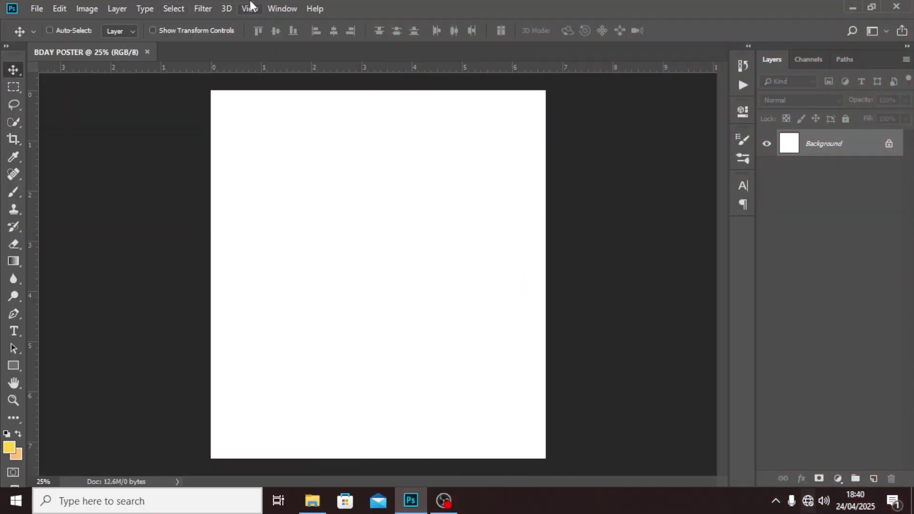
Add a guide layout with 6 columns, 6 rows and 0.3 in margins on all sides of the canvas.
left_click(249, 8)
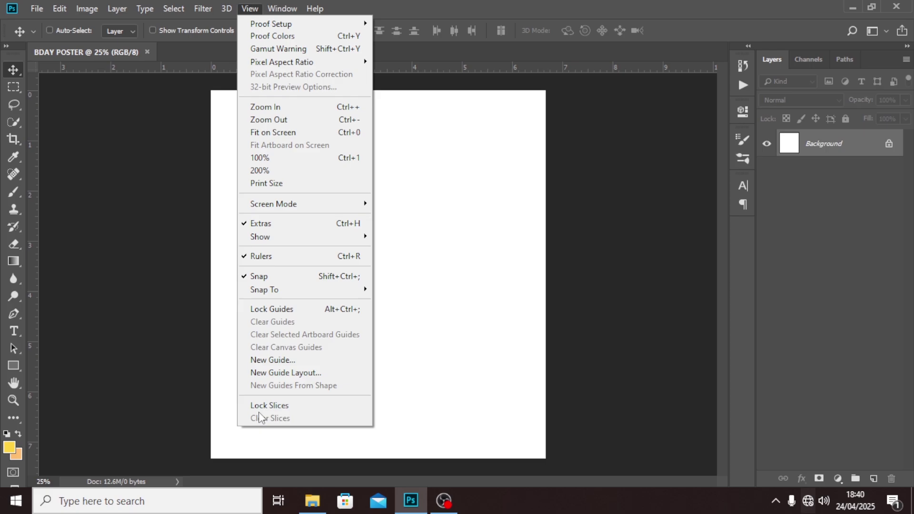
left_click(285, 373)
double_click(421, 169)
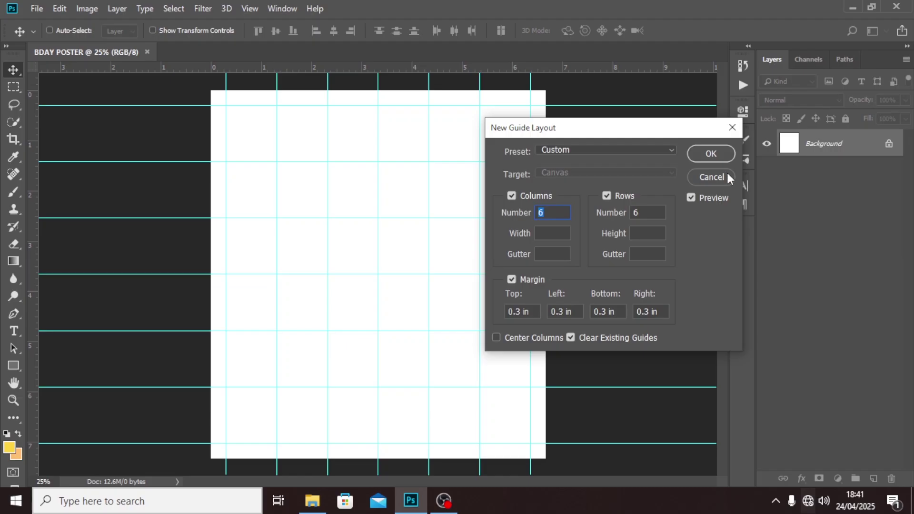
left_click(710, 153)
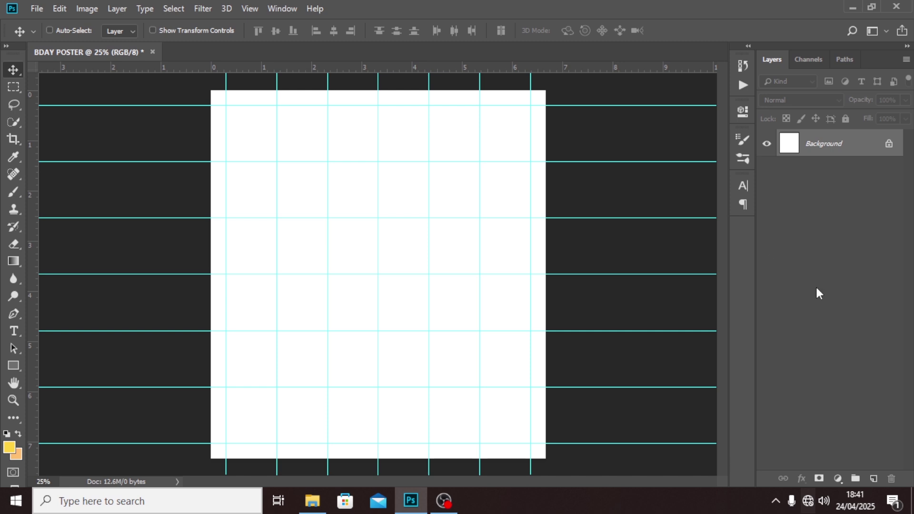
Add a solid colour fill layer in FAD899 above the background.
left_click(837, 478)
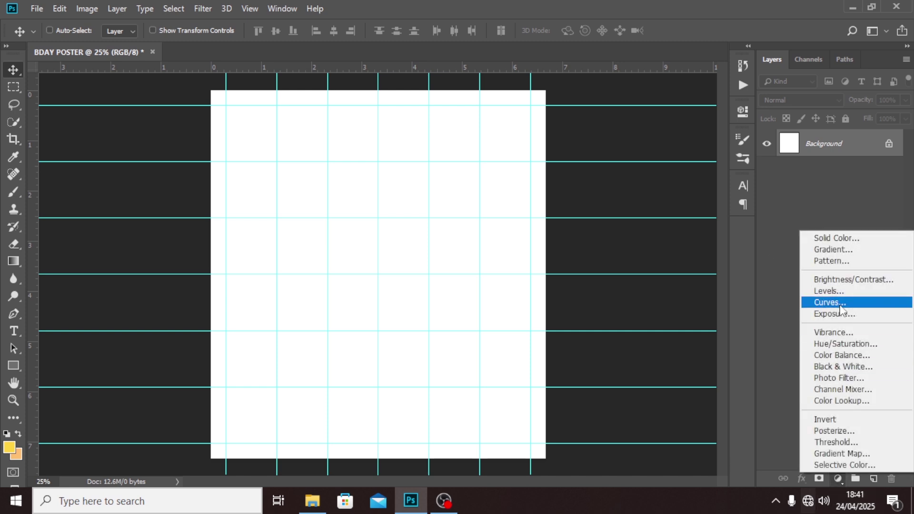
left_click(830, 242)
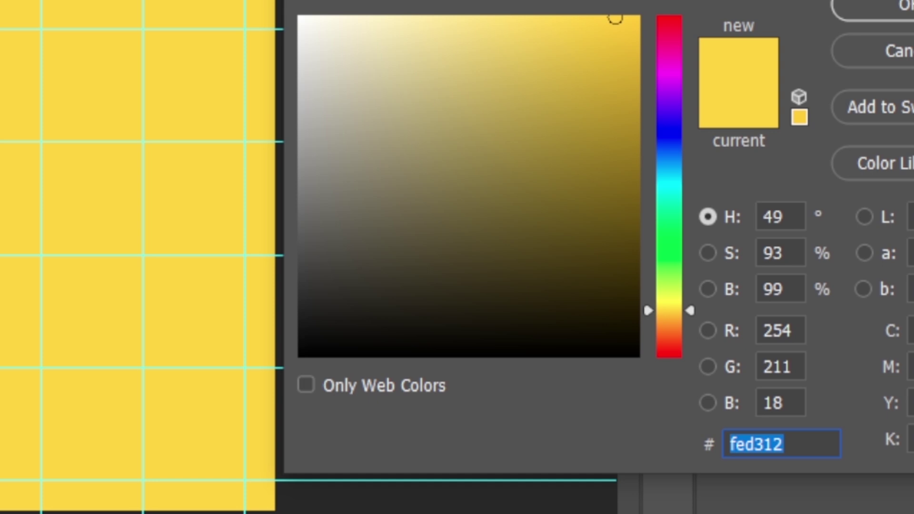
type("FA")
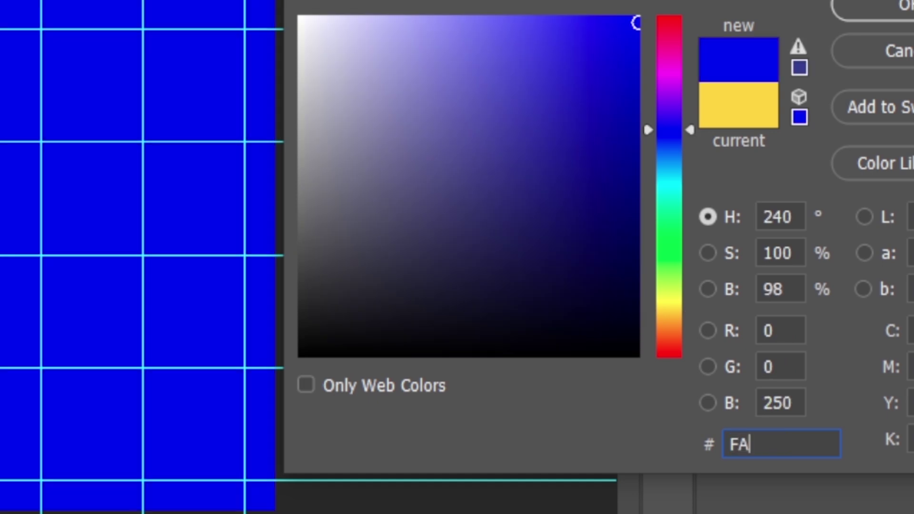
type("D899")
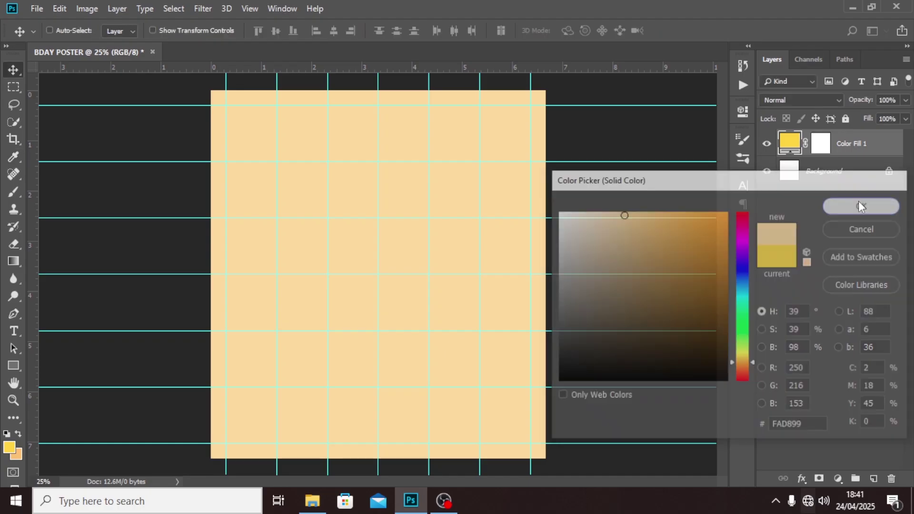
left_click(858, 202)
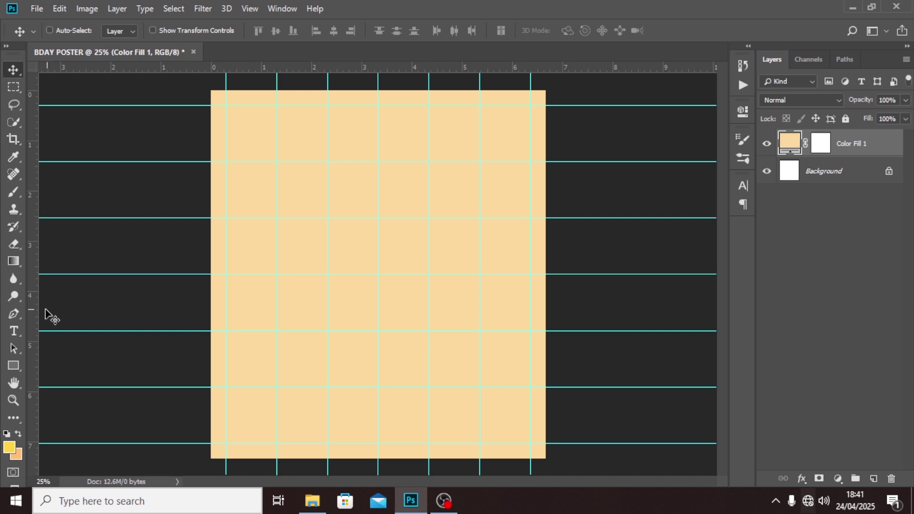
Add a text layer reading "50" in the upper part of the canvas.
left_click(14, 332)
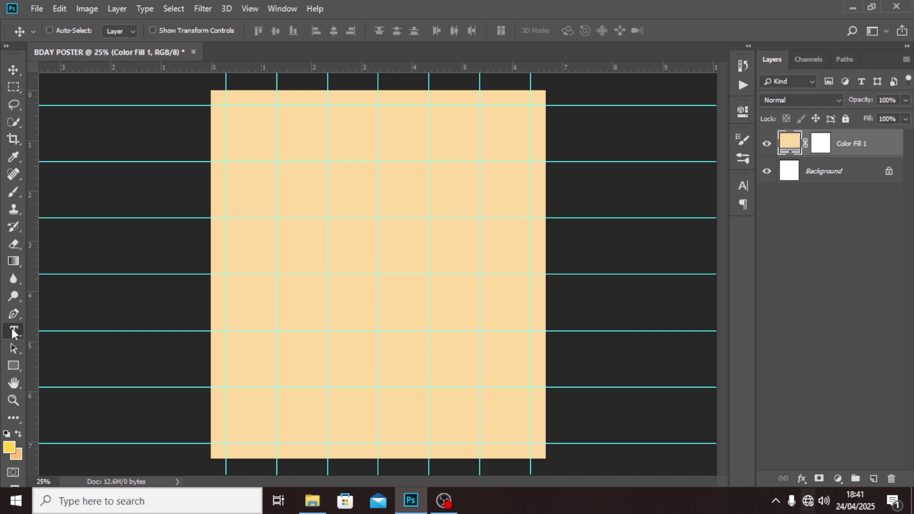
left_click(350, 191)
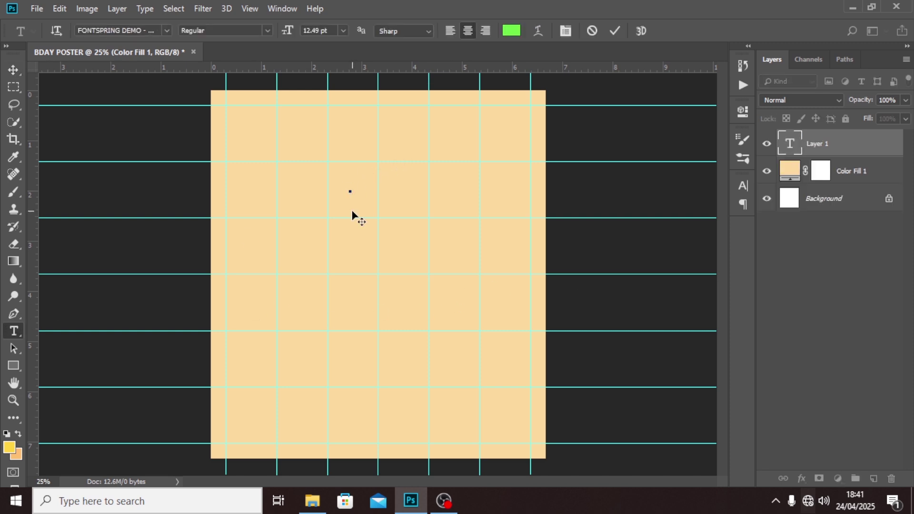
type("50")
Set the colour of the "50" text to C50000.
left_click(788, 144)
left_click(744, 186)
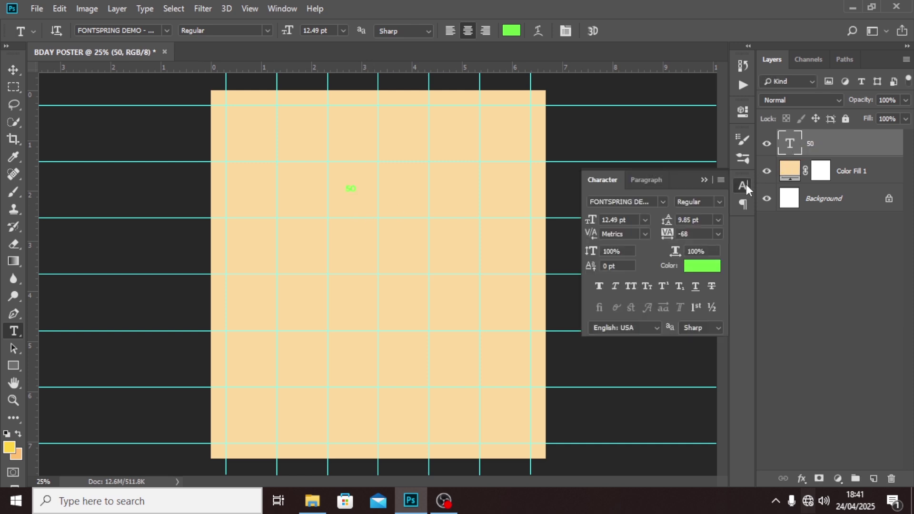
left_click(703, 267)
type("C5")
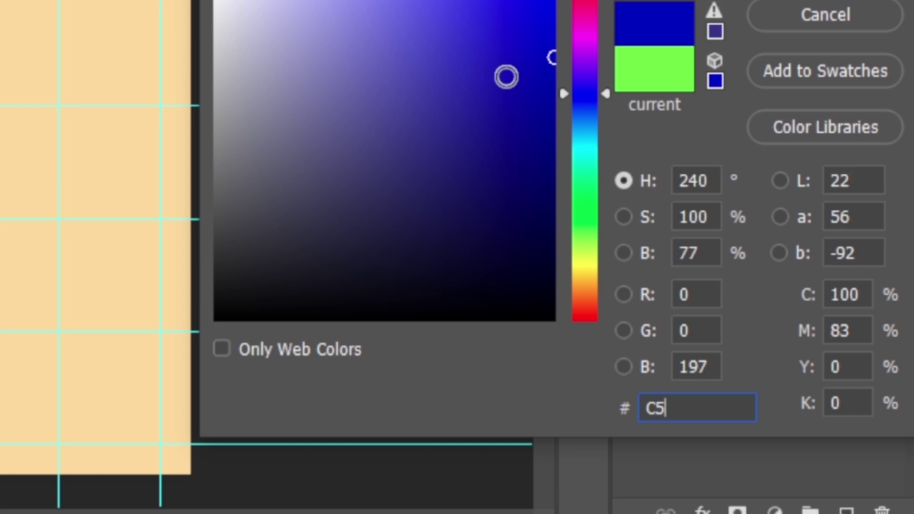
type("0000")
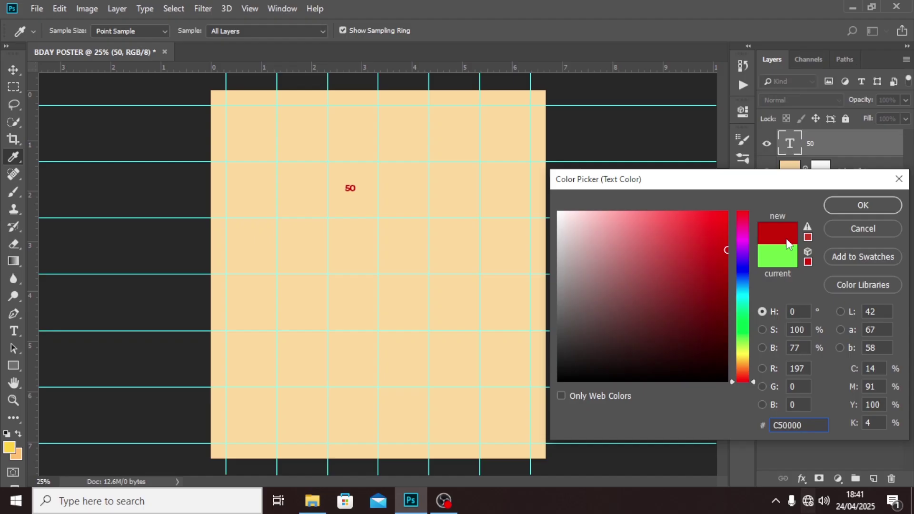
left_click(832, 202)
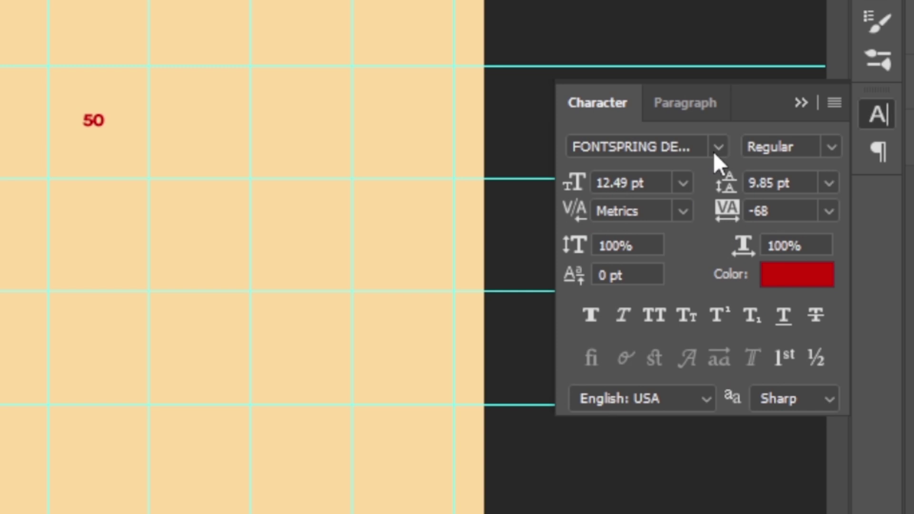
Change the font of the "50" text to FONTSPRING DEMO - Losta Masta Bold.
left_click(717, 149)
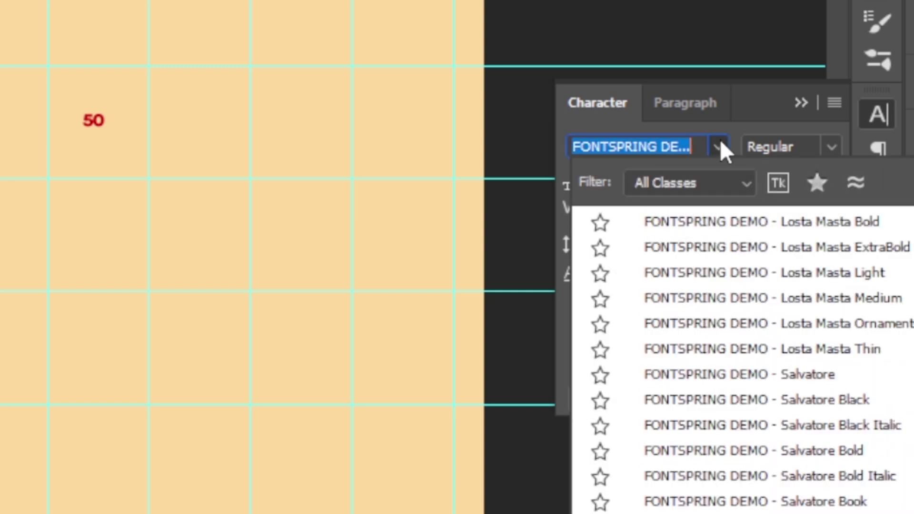
type("L")
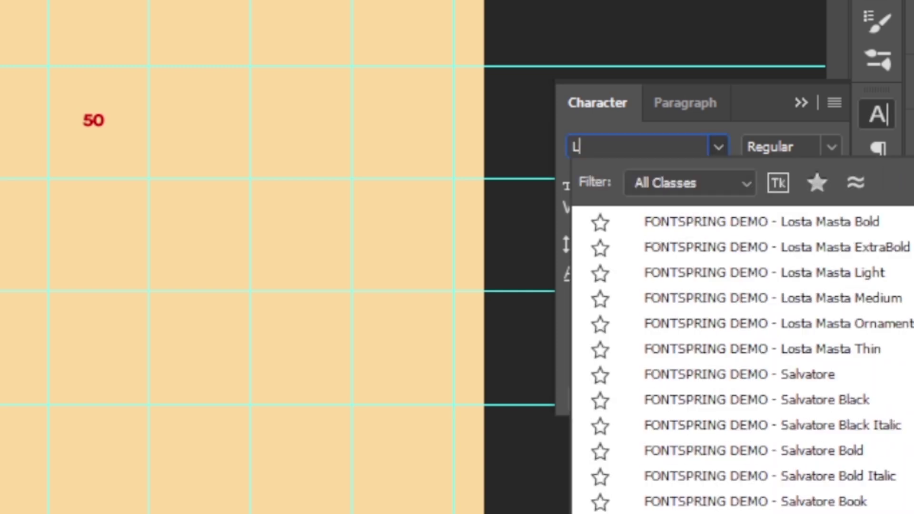
scroll(743, 361, "down", 5)
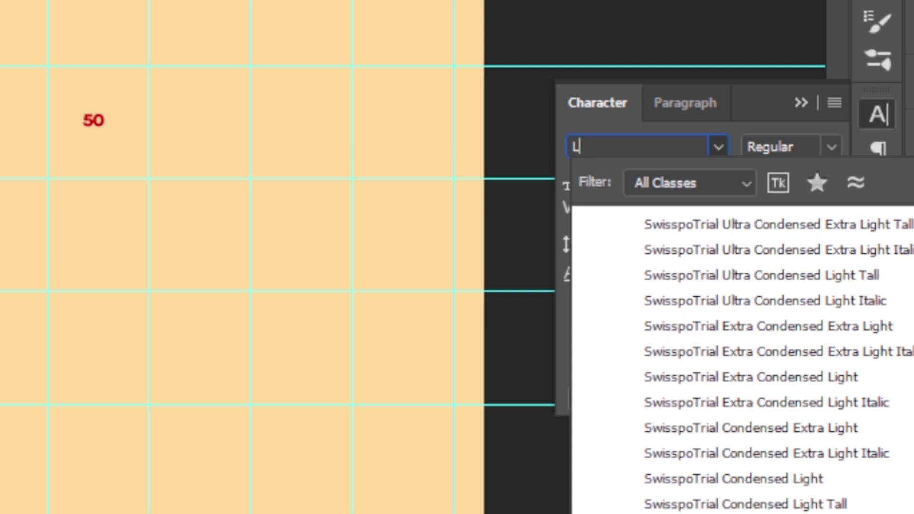
type("OST")
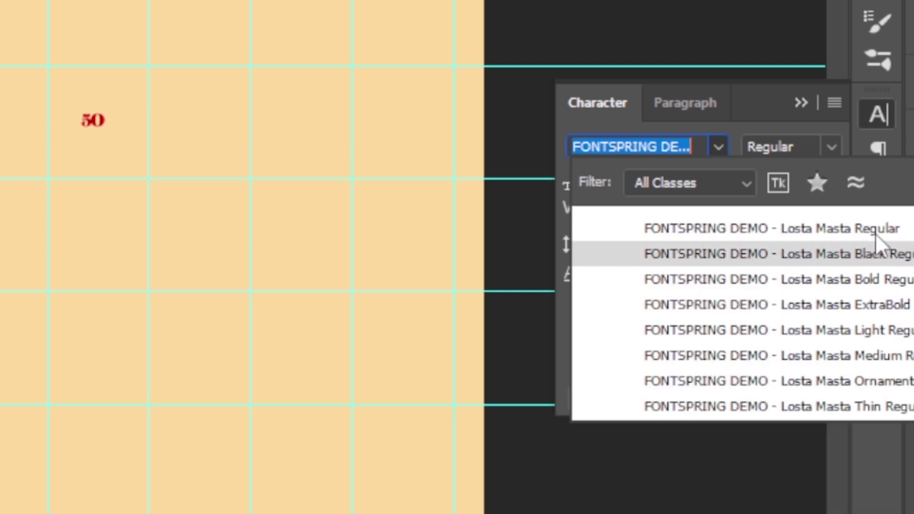
left_click(823, 281)
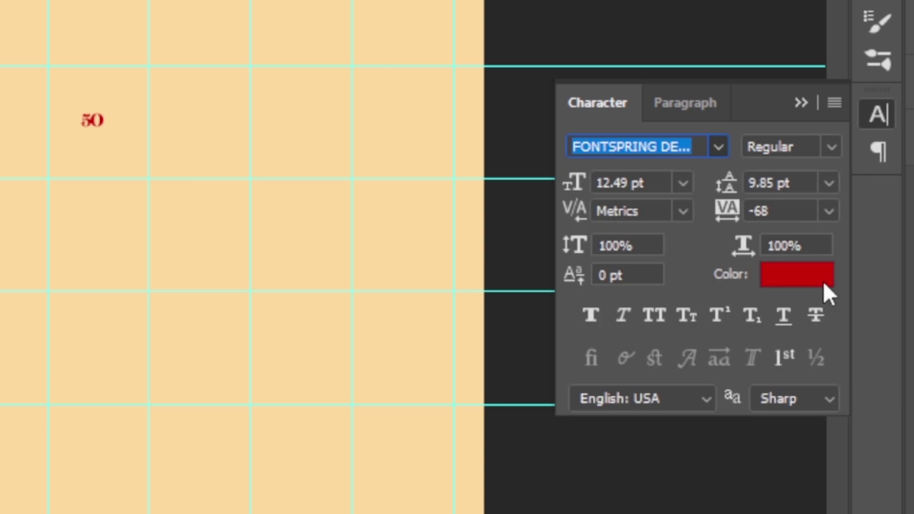
Set the "50" text size to 312 pt and move it down and right until both digits lie fully within the canvas.
left_click(657, 182)
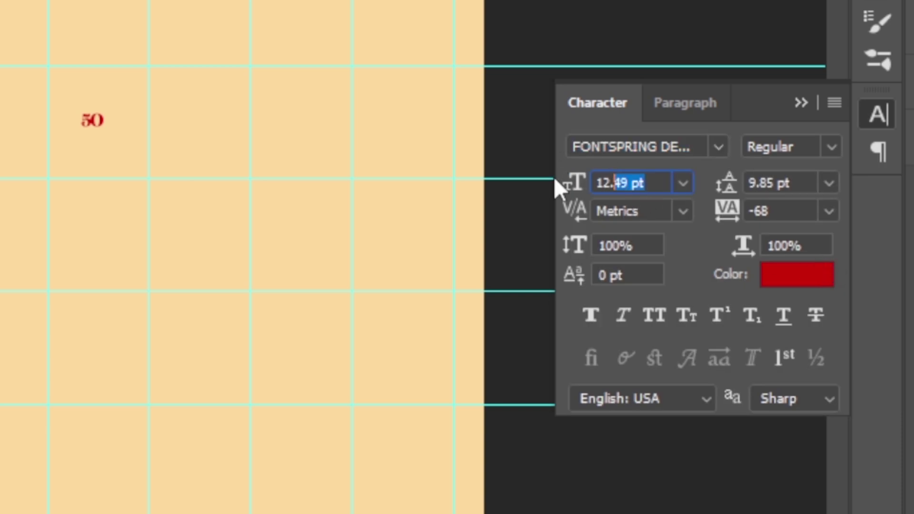
type("312")
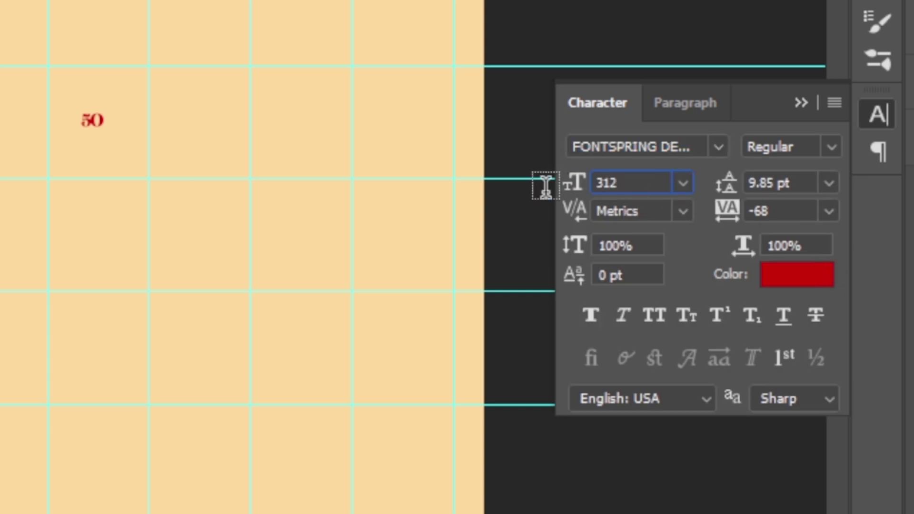
key("Return")
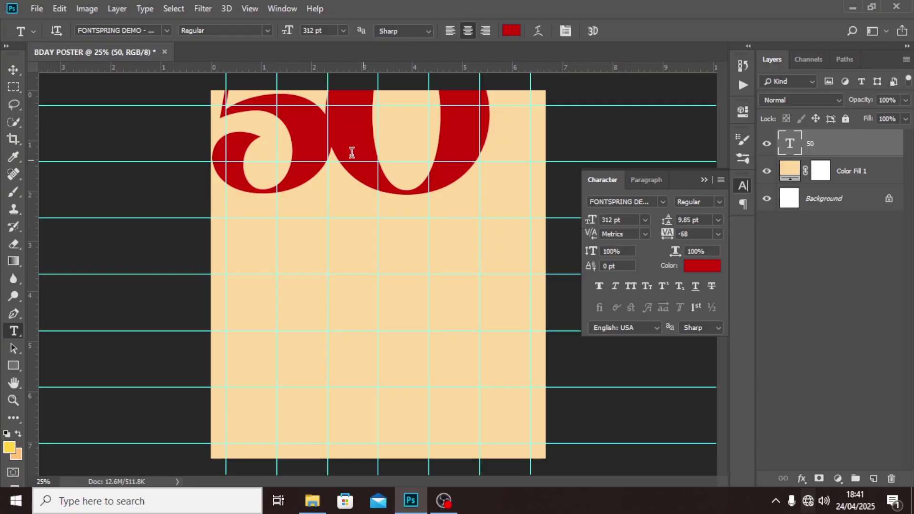
left_click(13, 70)
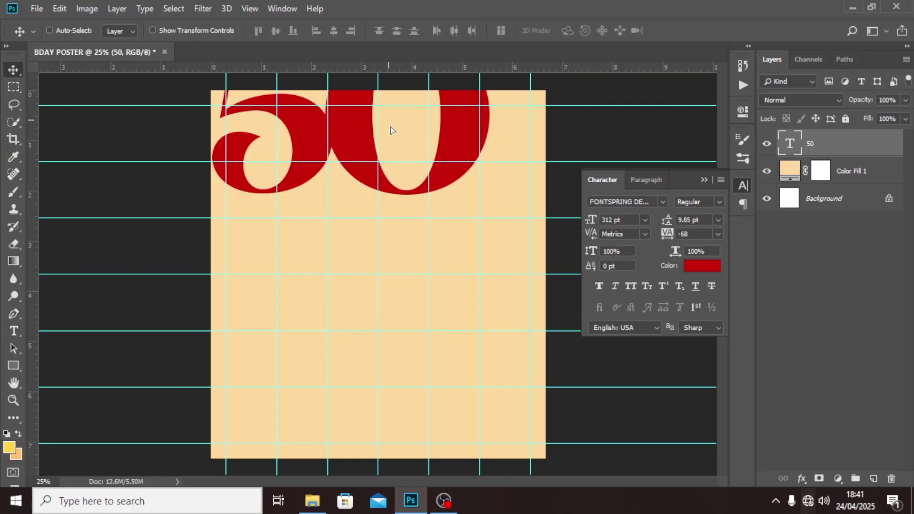
left_click_drag(391, 132, 425, 224)
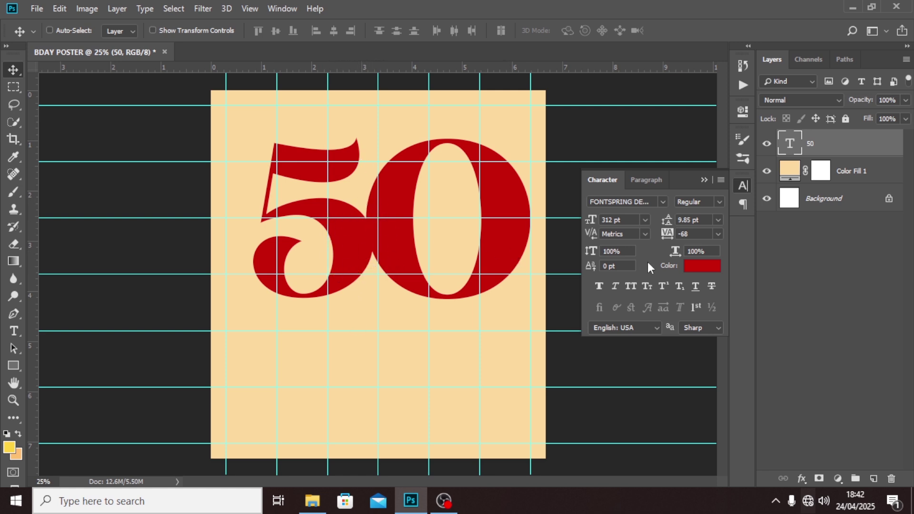
Set the tracking of the "50" text to -20 and its vertical scale to 110%.
left_click(693, 234)
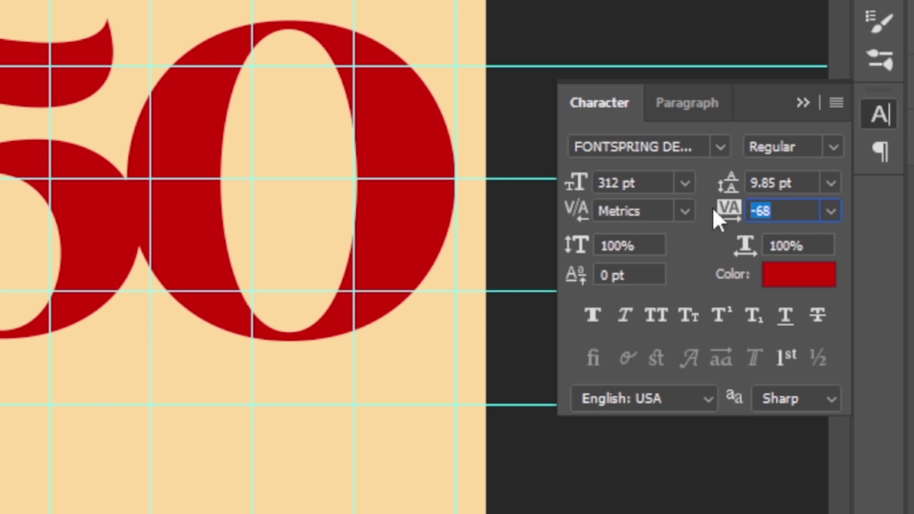
type("-20")
key("Return")
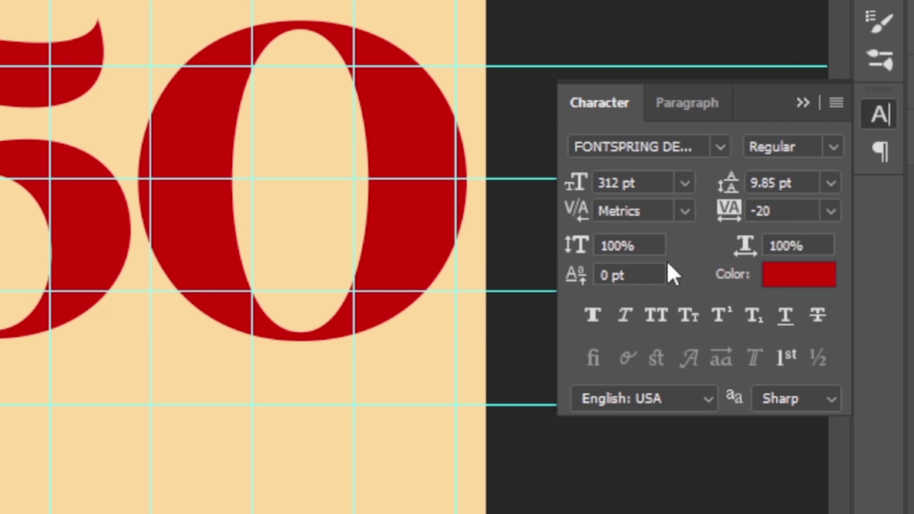
left_click_drag(656, 246, 616, 246)
left_click_drag(561, 237, 561, 238)
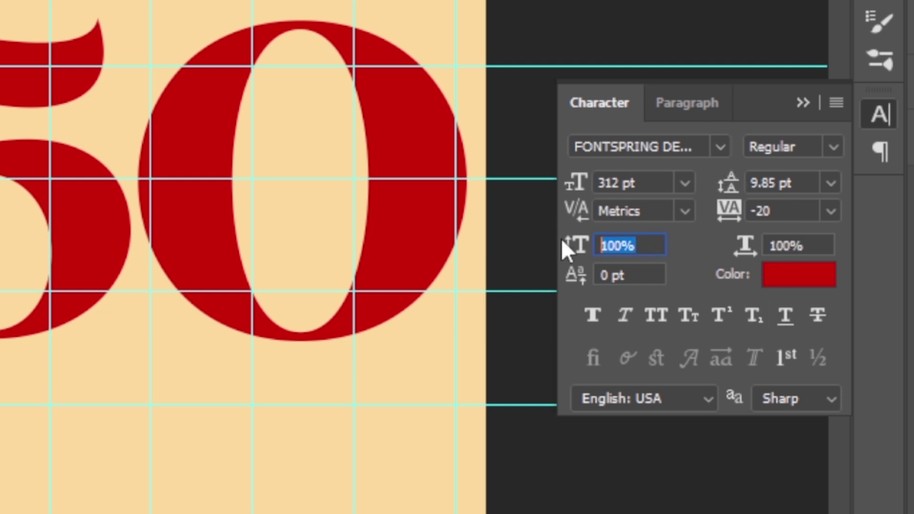
type("110")
key("Return")
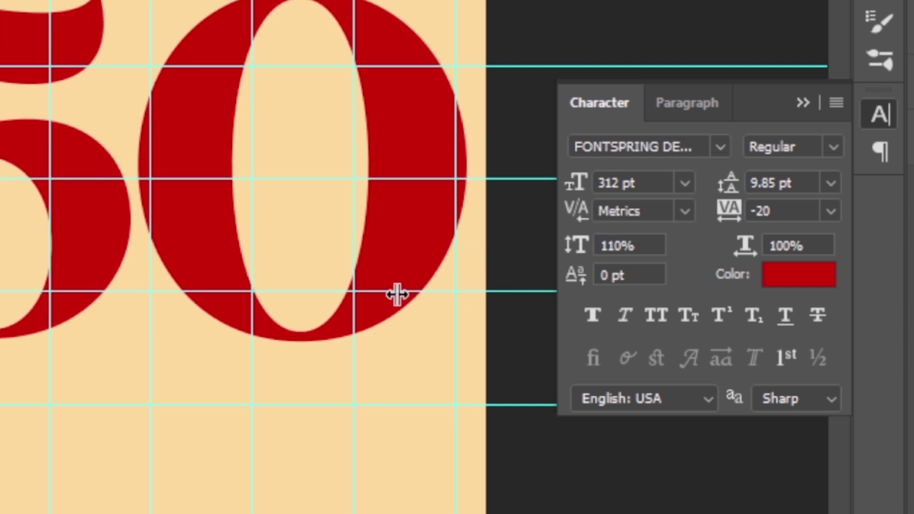
Apply faux italic to the "50" text and move it left and slightly down to fit between the outer vertical guides.
left_click(635, 316)
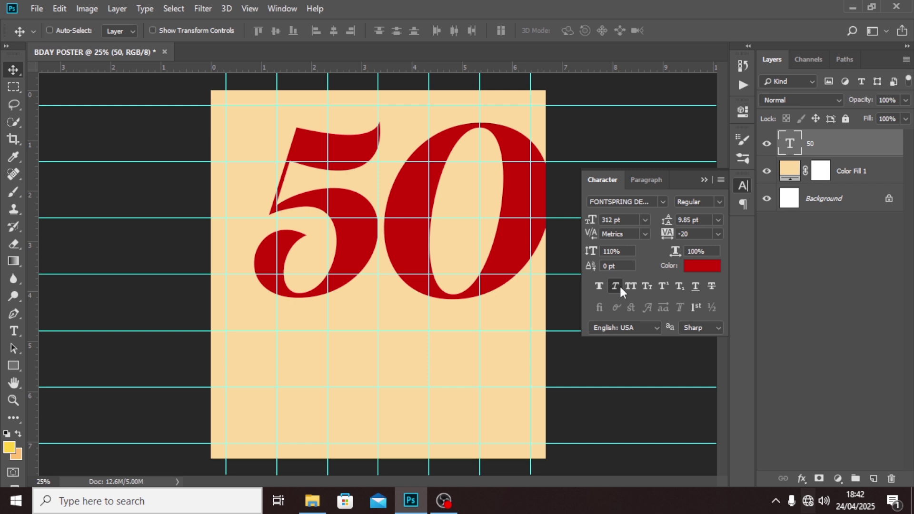
left_click_drag(459, 187, 440, 201)
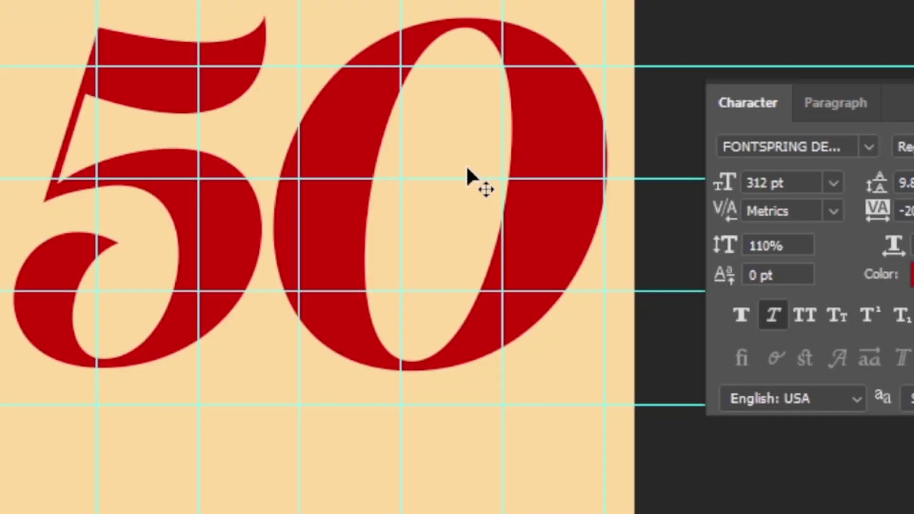
key("Left")
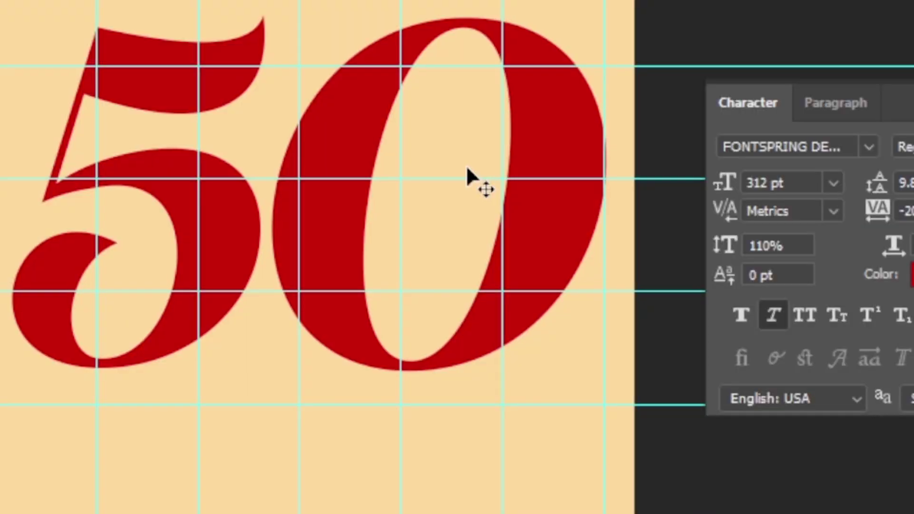
key("Left")
key("Left")
key("Left")
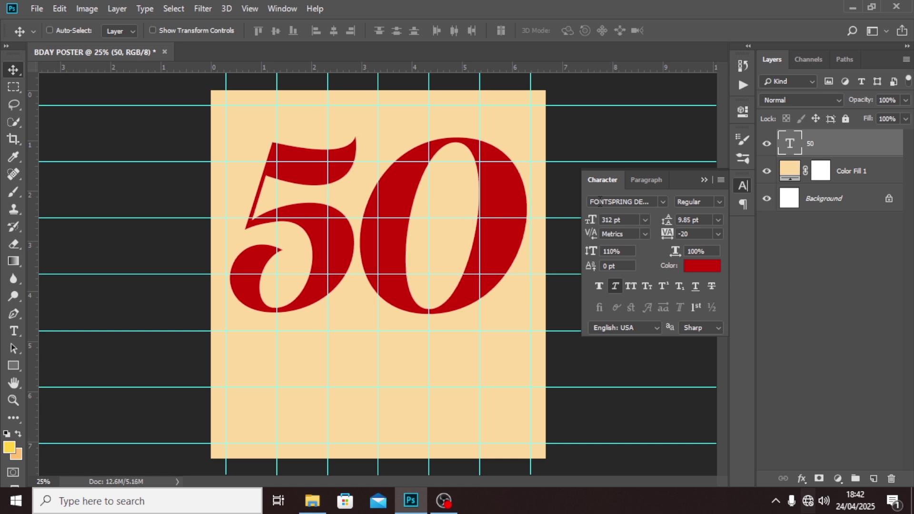
Add a text layer near the canvas bottom reading "HAPPY BIRTHDAY", copied from text file 3 in the FILES folder.
key("t")
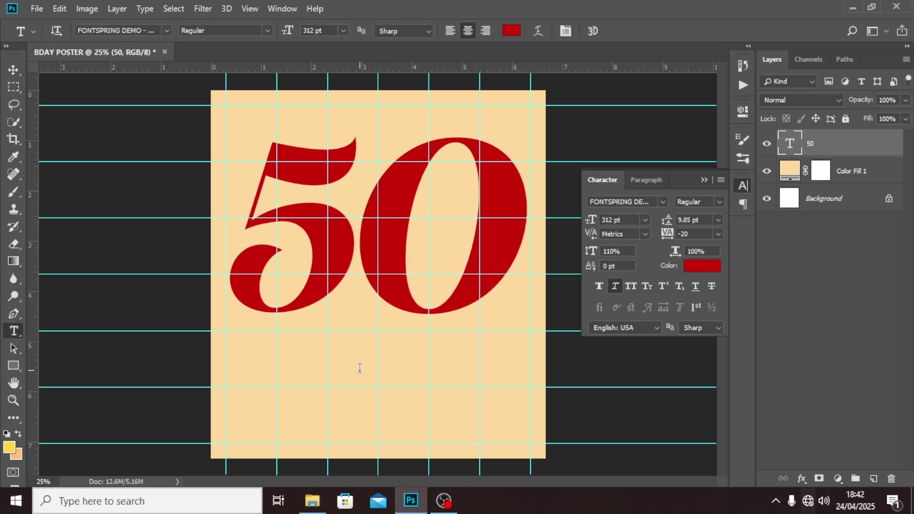
left_click(349, 439)
left_click(312, 501)
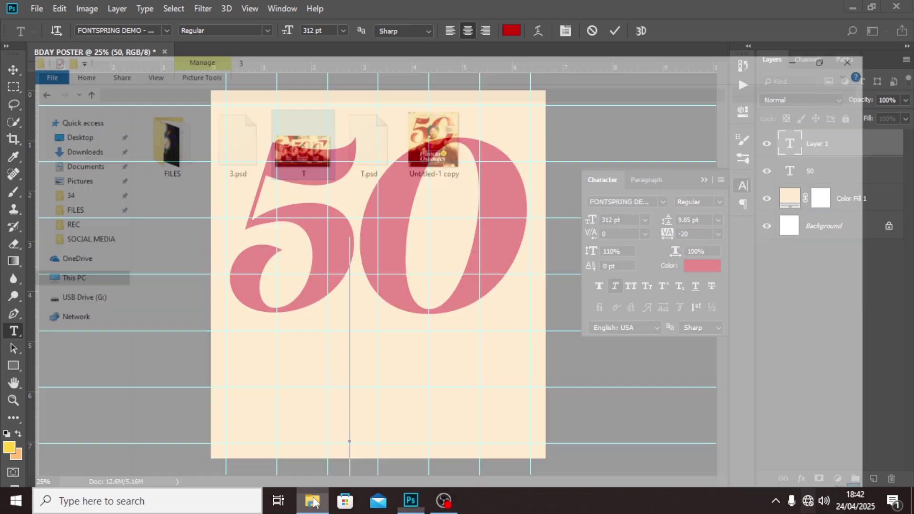
double_click(135, 97)
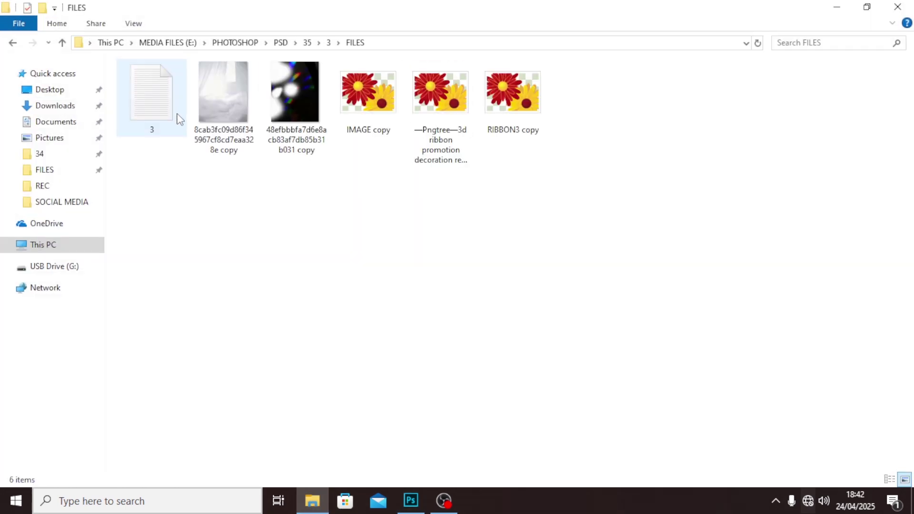
double_click(156, 113)
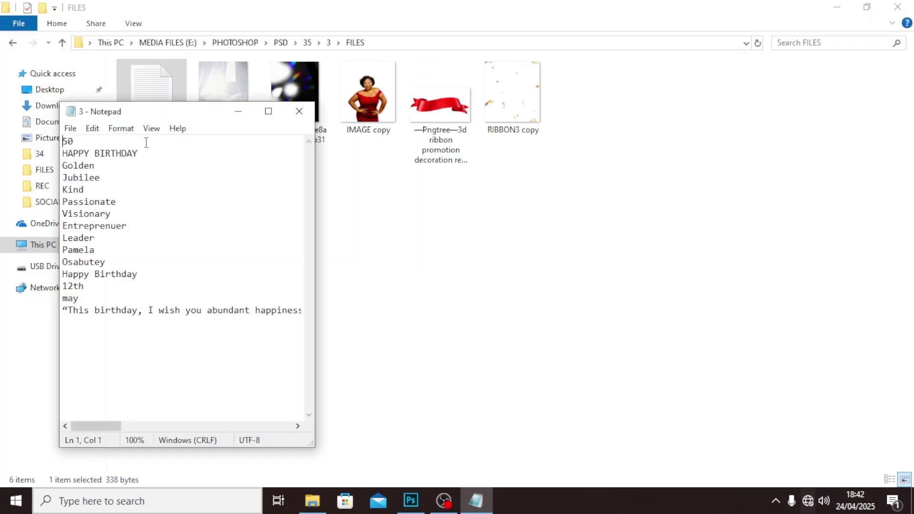
left_click_drag(144, 151, 56, 152)
key("ctrl+c")
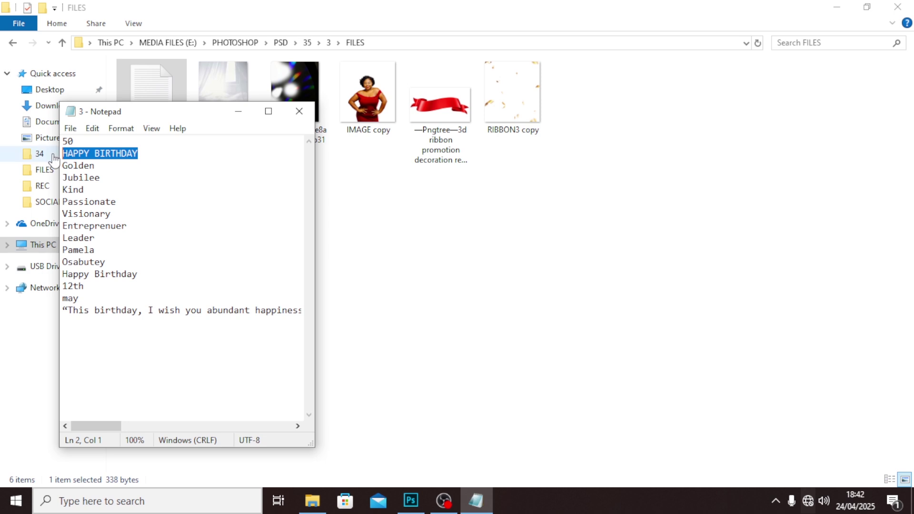
left_click(411, 500)
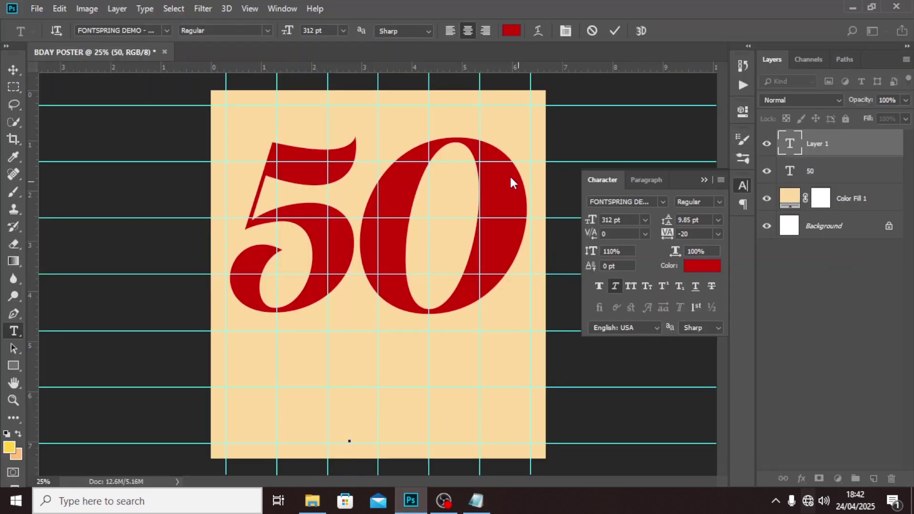
key("ctrl+v")
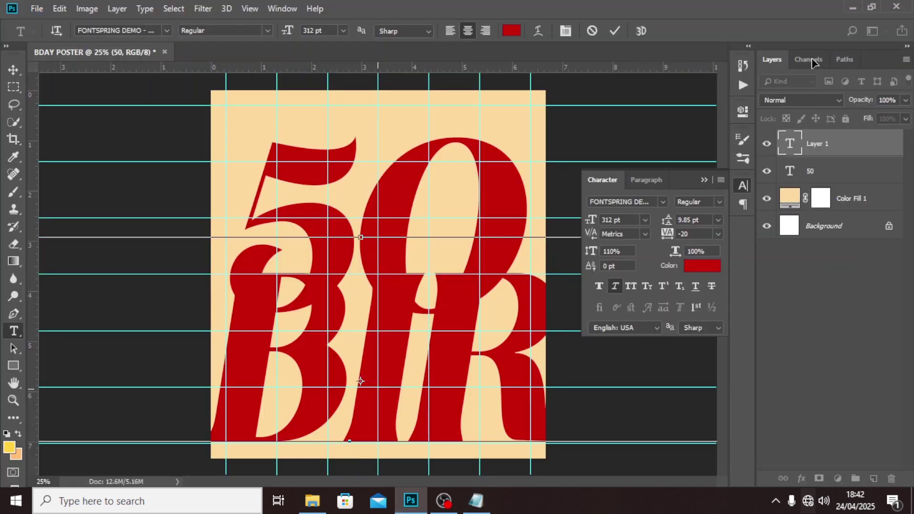
left_click(804, 145)
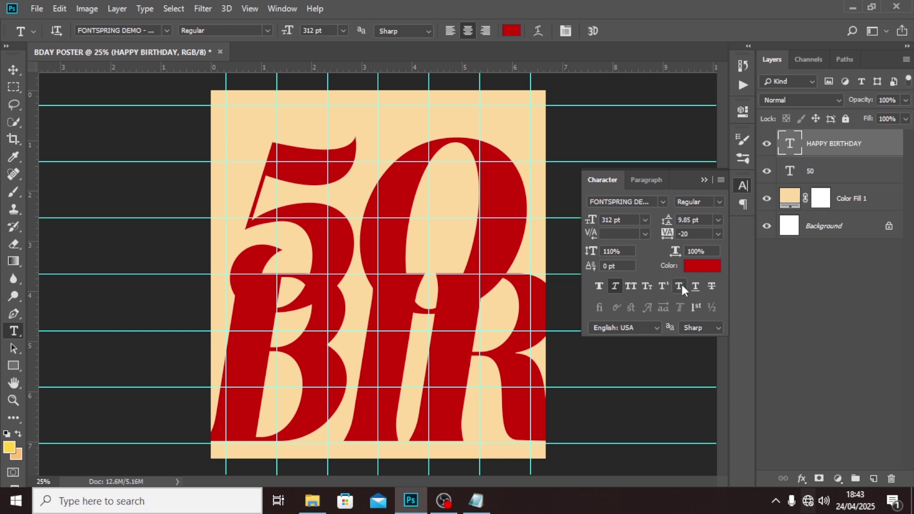
Set the colour of the "HAPPY BIRTHDAY" text to 161616.
left_click(694, 265)
left_click_drag(643, 312, 548, 367)
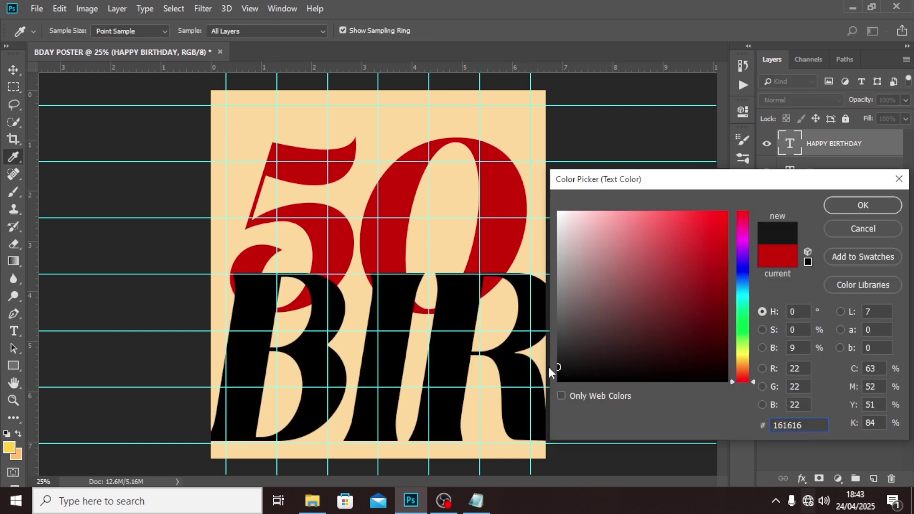
left_click(843, 208)
Change the "HAPPY BIRTHDAY" text to the Montserrat font at 10 pt.
left_click(662, 202)
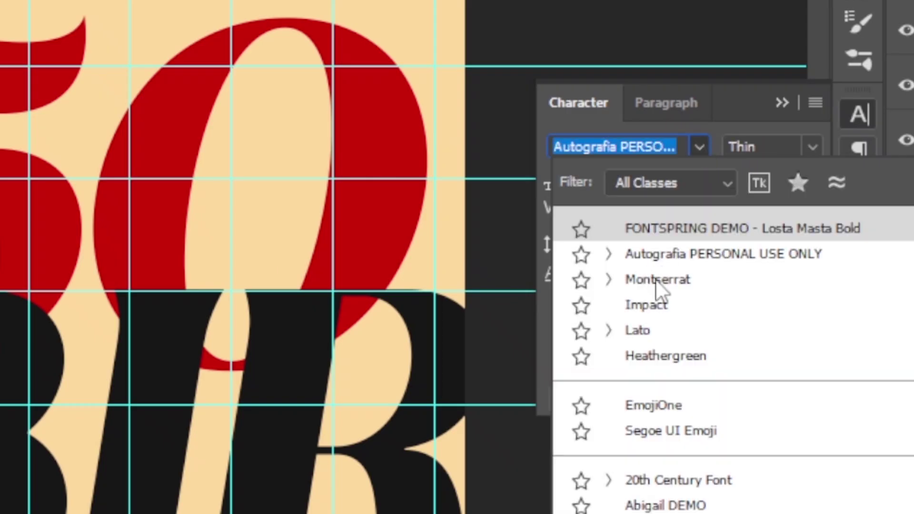
left_click(658, 284)
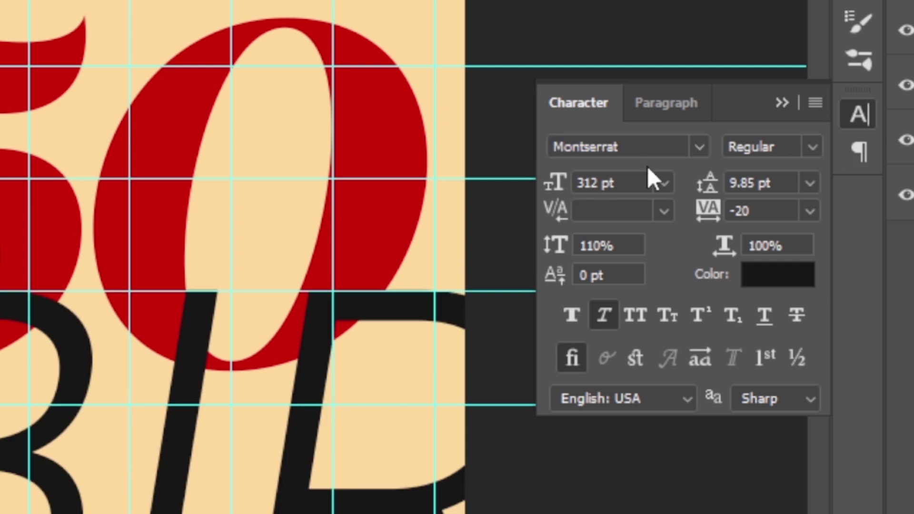
left_click(631, 184)
type("10")
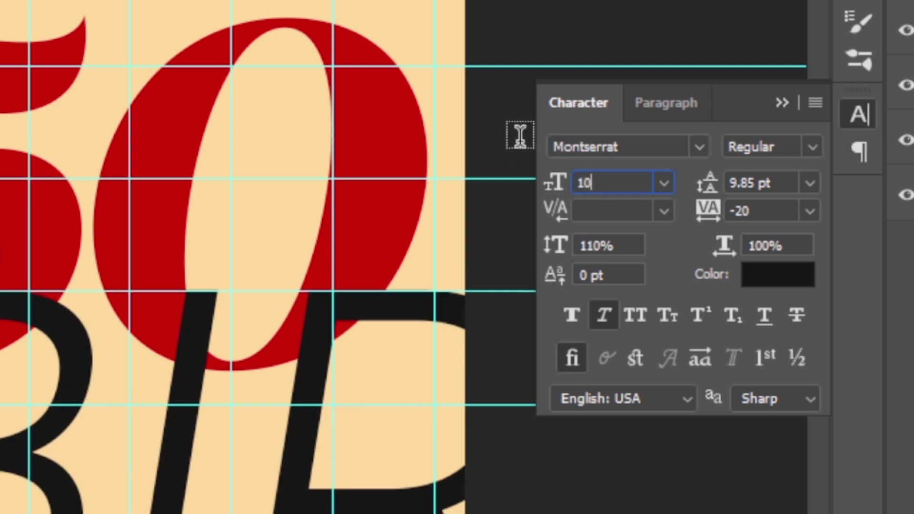
key("Return")
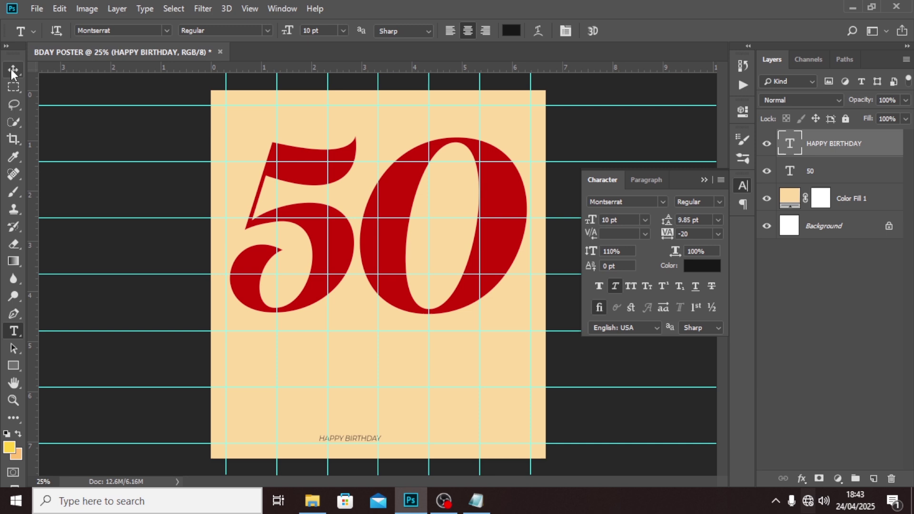
Move the "HAPPY BIRTHDAY" text up to just above the "50", near the canvas's horizontal centre.
left_click(13, 71)
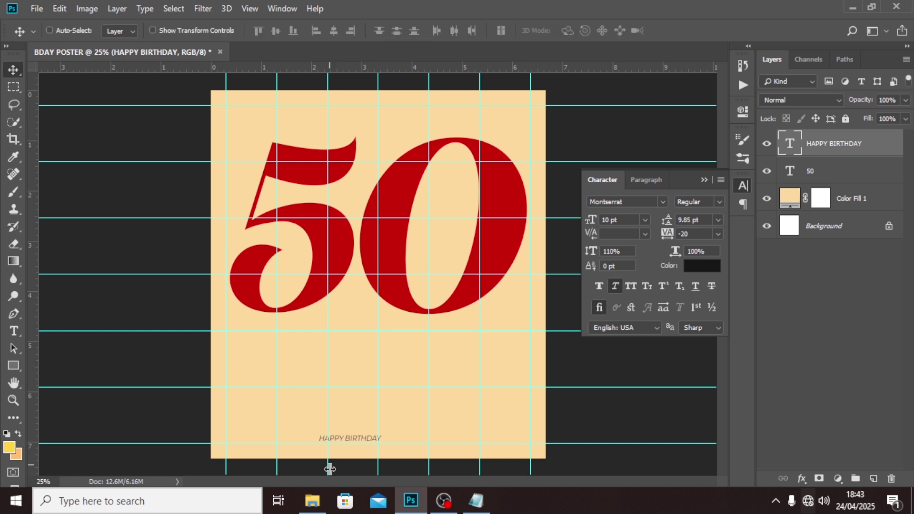
left_click_drag(357, 437, 372, 132)
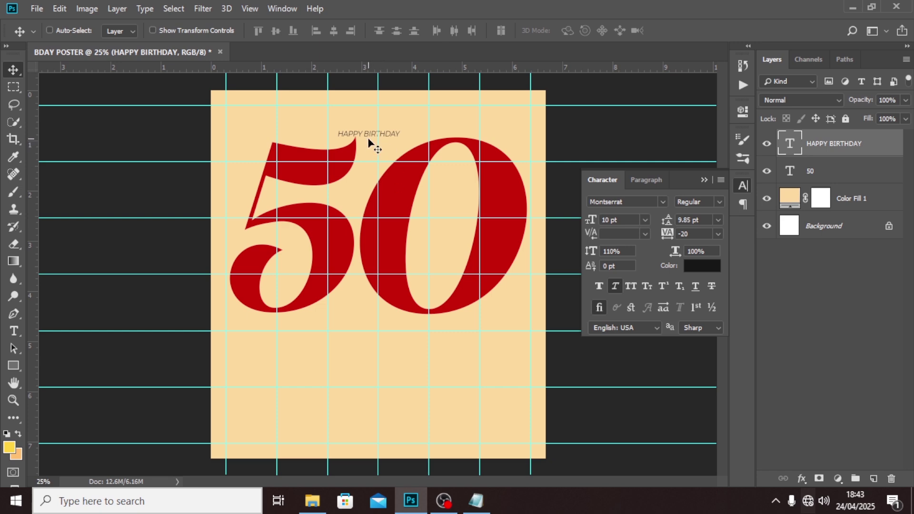
left_click_drag(370, 147, 369, 142)
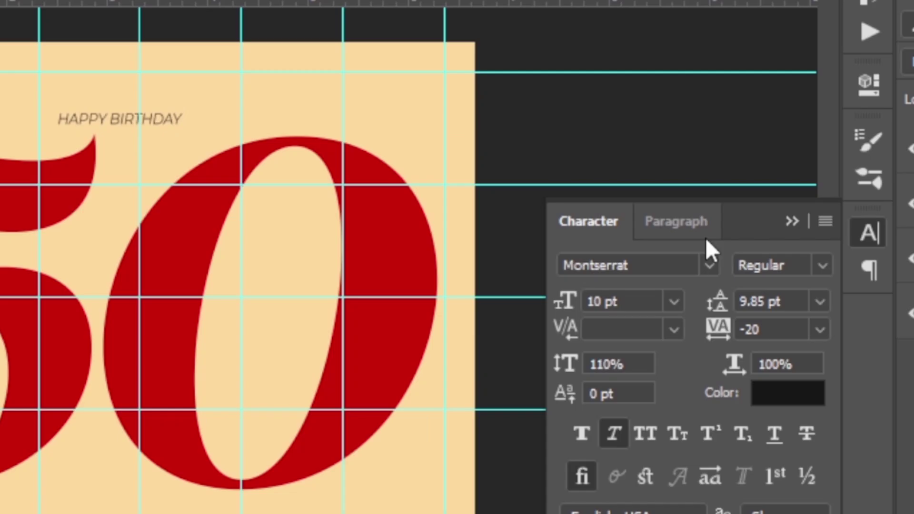
Set the tracking of the "HAPPY BIRTHDAY" text to 1200 and its font style to Medium.
left_click(761, 328)
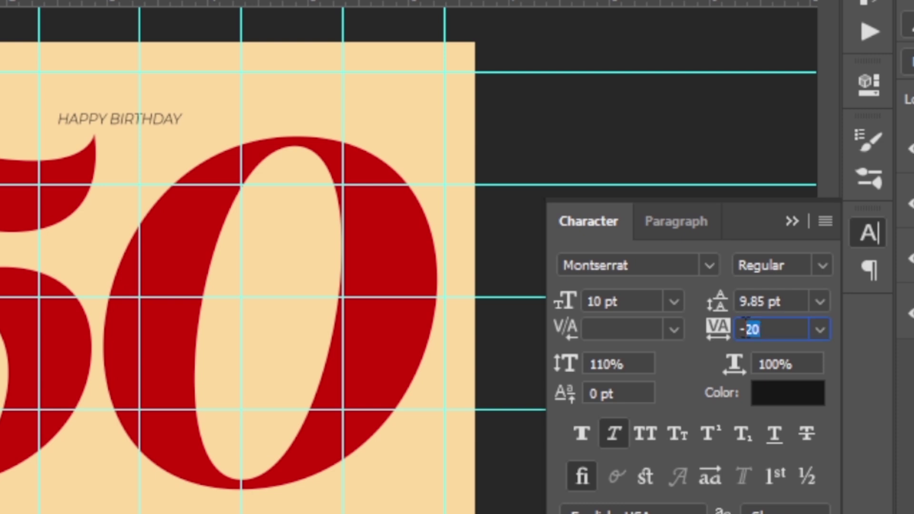
type("1200")
key("Return")
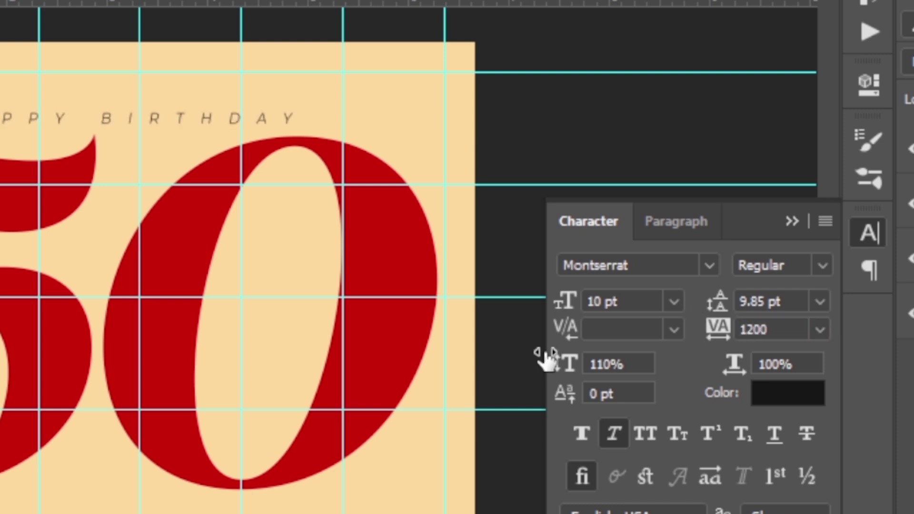
left_click(810, 267)
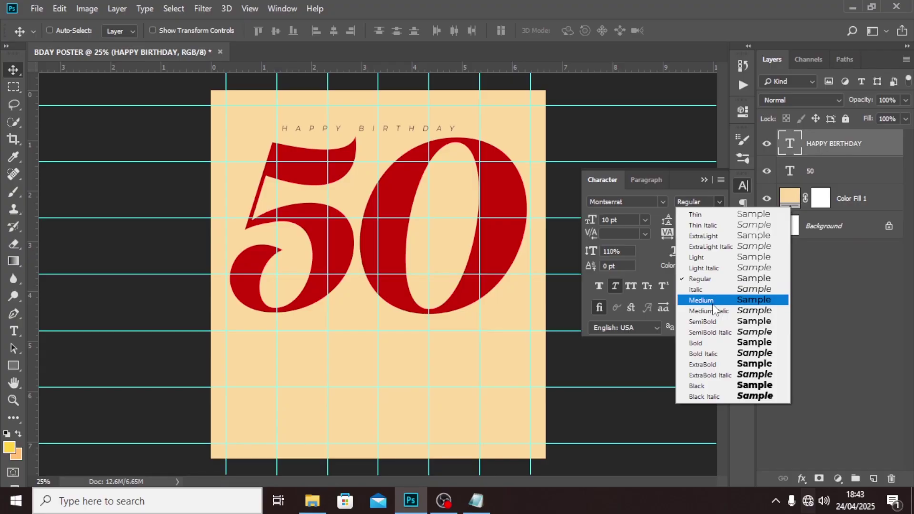
left_click(700, 300)
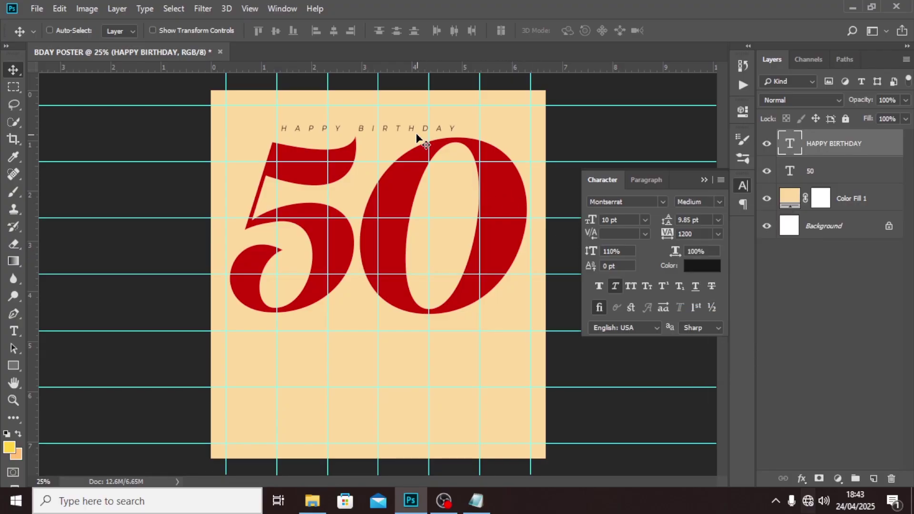
Centre the spaced "HAPPY BIRTHDAY" line on the middle vertical guide and raise it slightly above the "50".
left_click_drag(417, 130, 416, 127)
key("ctrl")
key("ctrl+t")
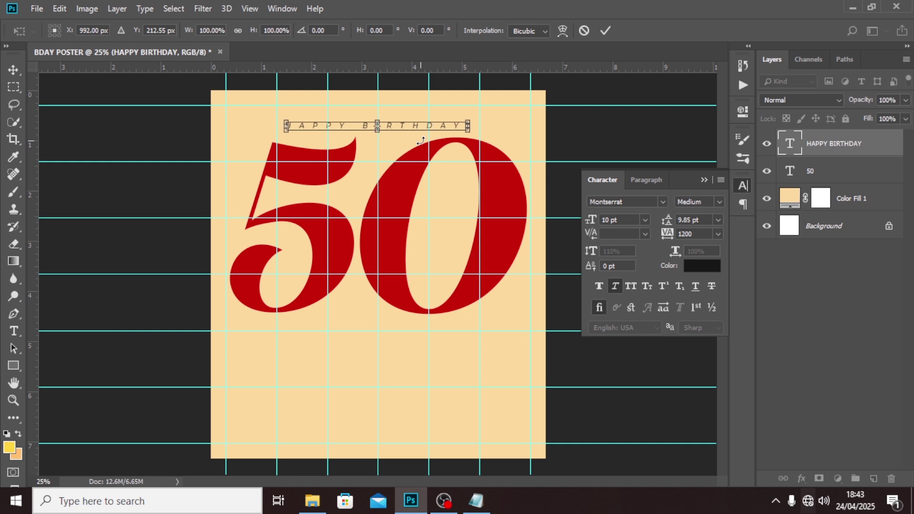
key("Return")
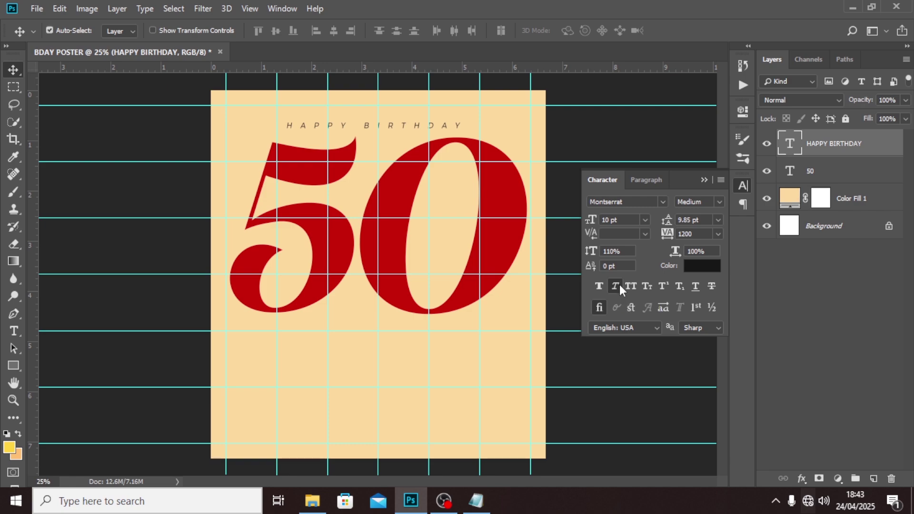
Duplicate the "HAPPY BIRTHDAY" text layer, set the copy's tracking to 0 and move it onto the top bar of the 5.
key("ctrl+j")
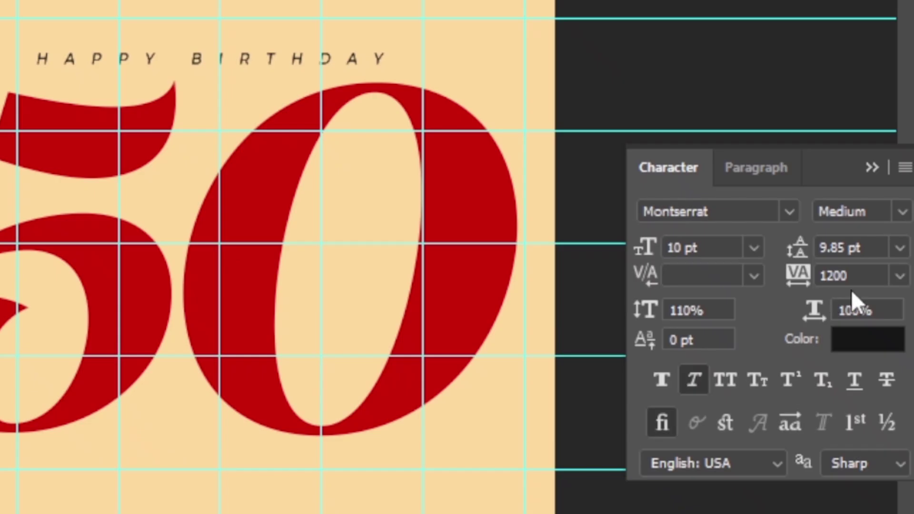
left_click(857, 275)
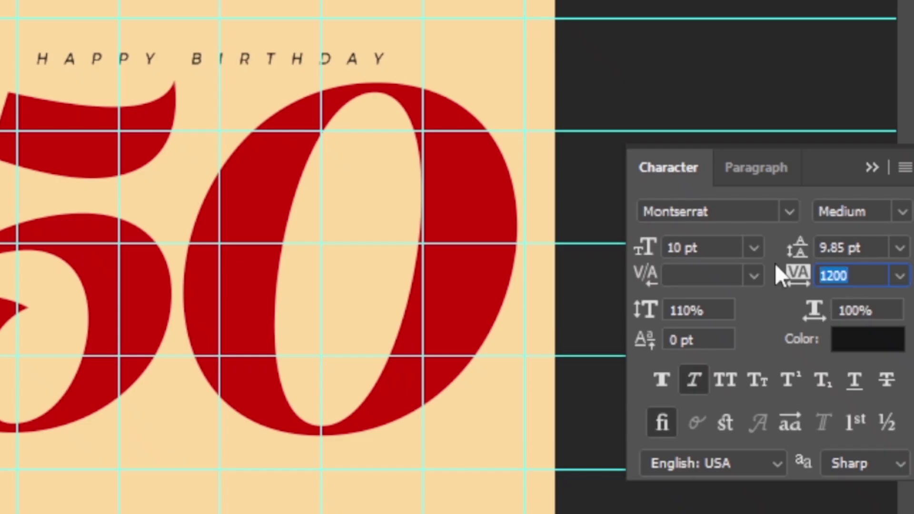
type("0")
key("Return")
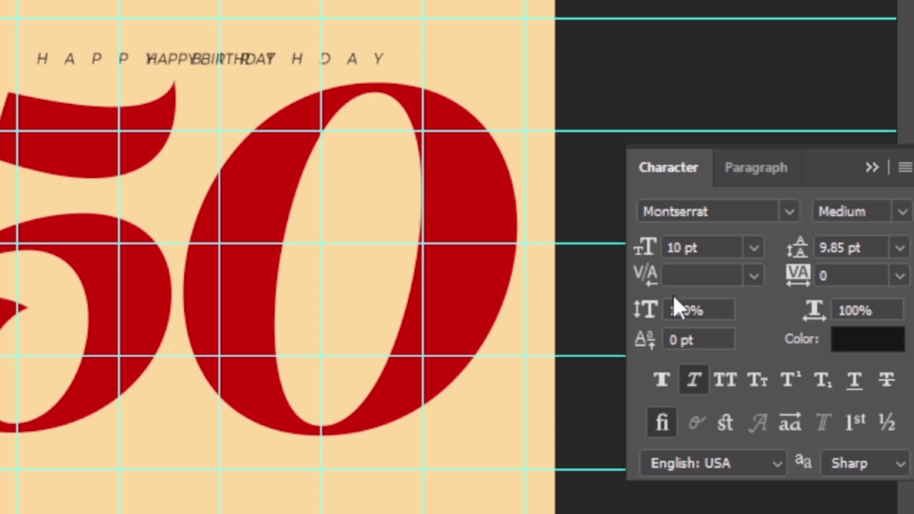
left_click_drag(349, 134, 299, 164)
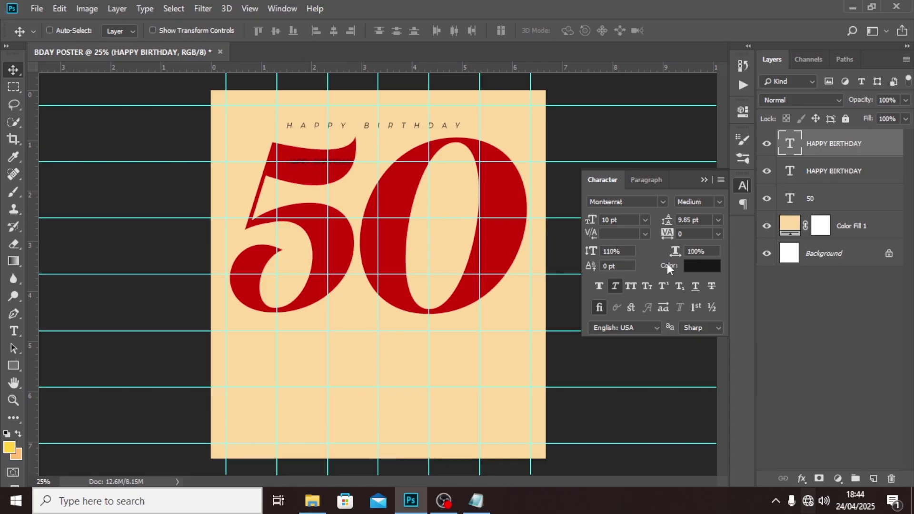
Set the colour of the duplicated text on the 5 to white, ffffff.
left_click(693, 267)
type("ffffff")
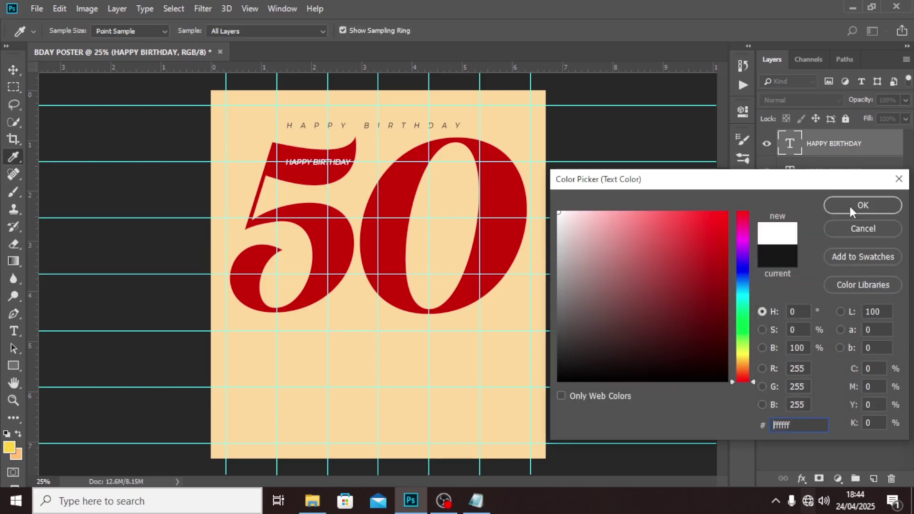
left_click(852, 205)
Replace the white text on the 5 with the two lines "Golden" and "Jubilee" copied from the Notepad text file.
left_click(475, 500)
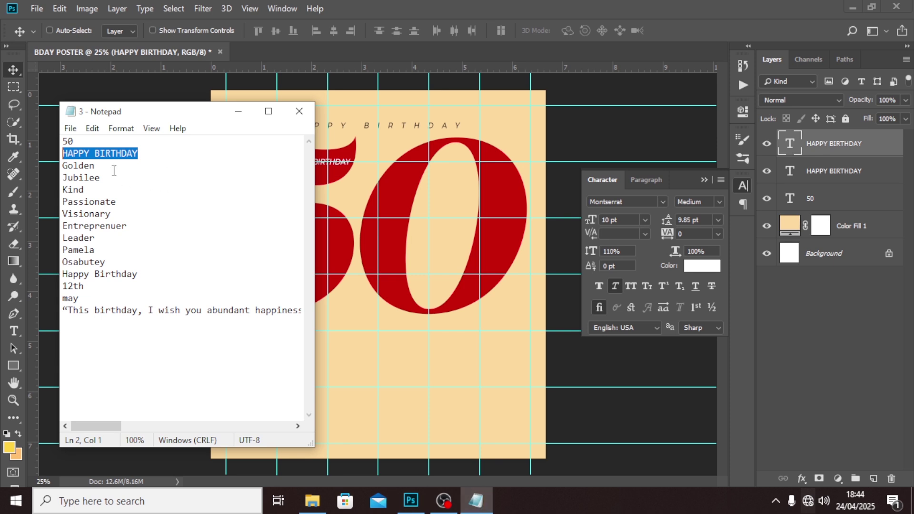
left_click_drag(106, 178, 52, 162)
key("ctrl+c")
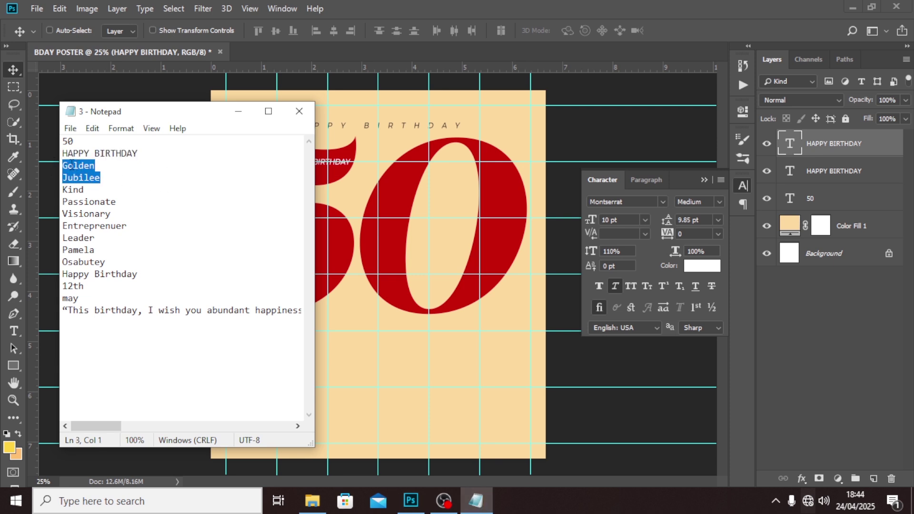
left_click(534, 21)
double_click(791, 148)
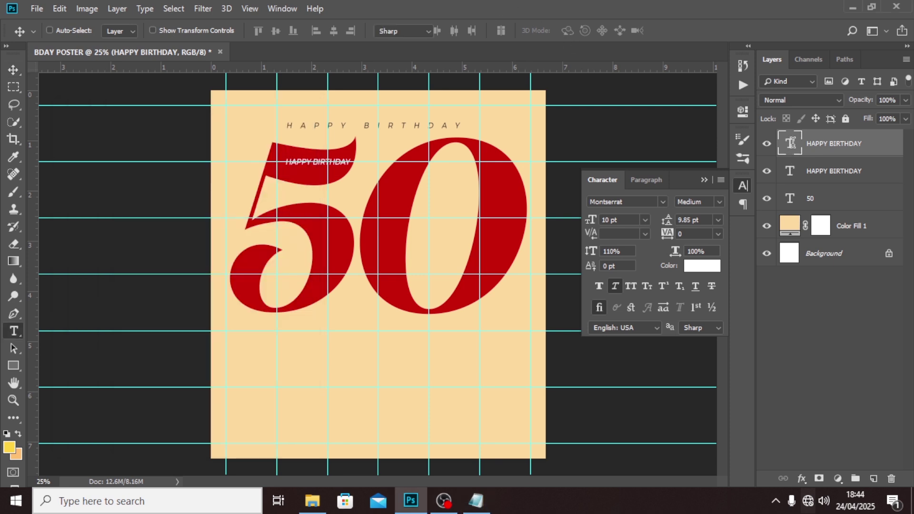
key("ctrl+v")
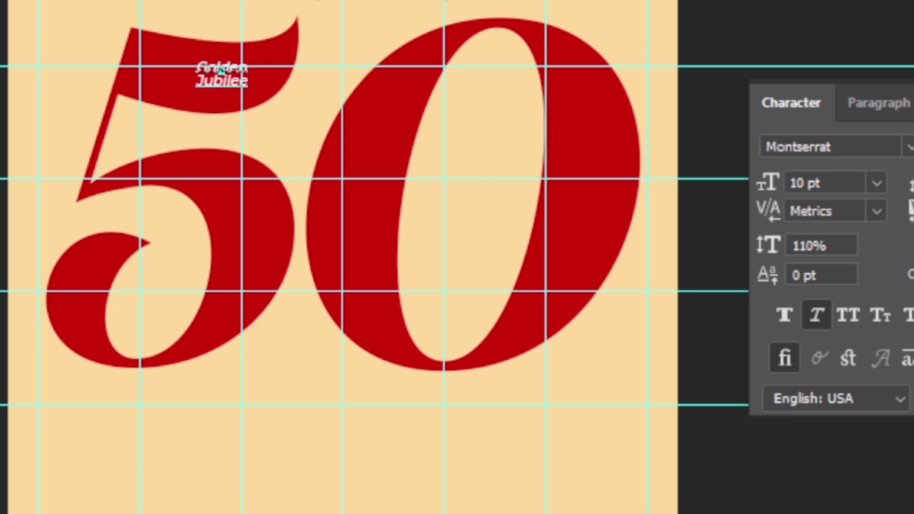
Commit the "Golden Jubilee" text and move it to the left end of the 5's top bar.
key("ctrl+Return")
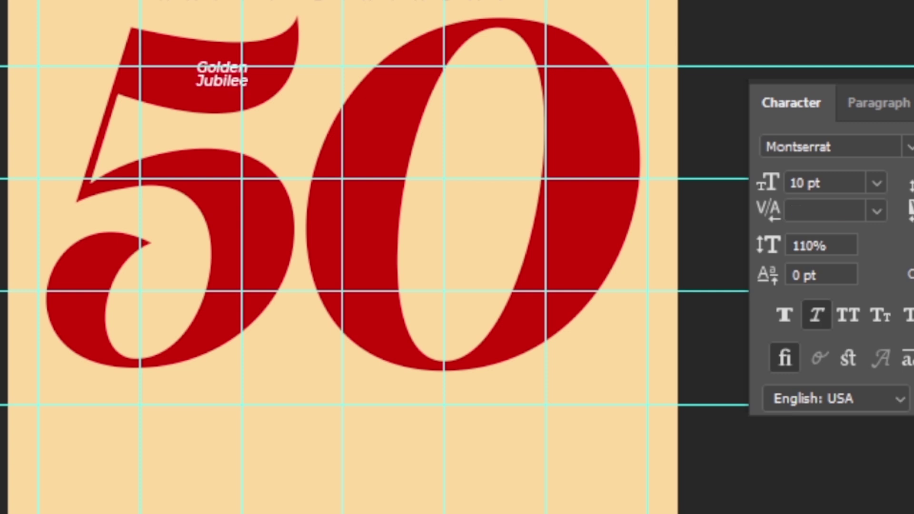
left_click_drag(224, 98, 169, 86)
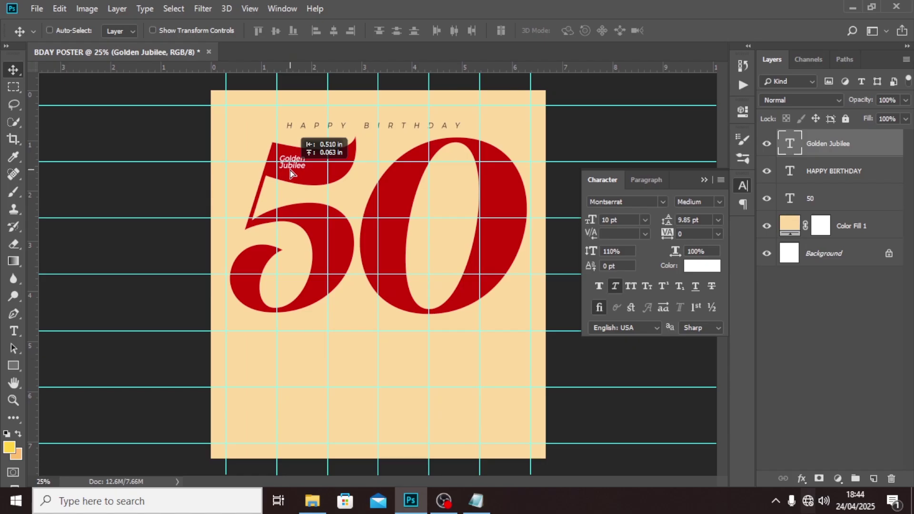
left_click_drag(291, 174, 291, 173)
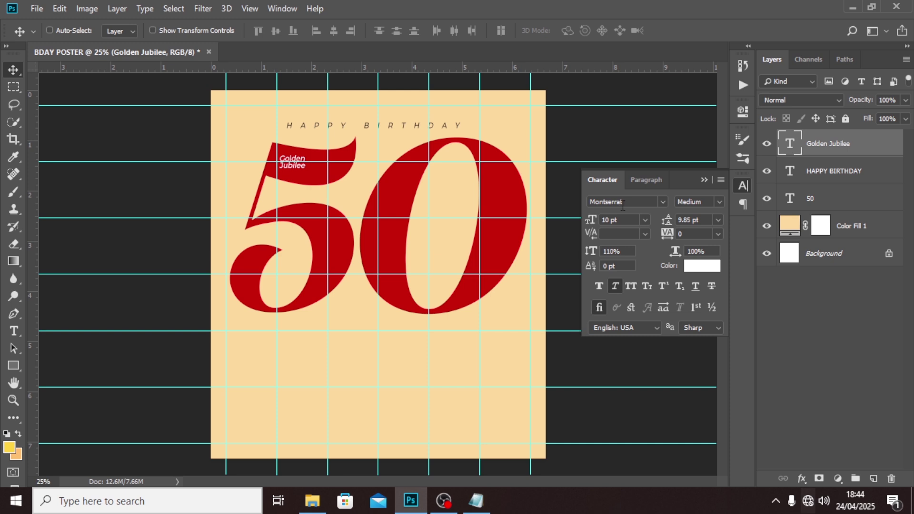
Set the "Golden Jubilee" text to Montserrat SemiBold with 12 pt leading.
left_click(719, 204)
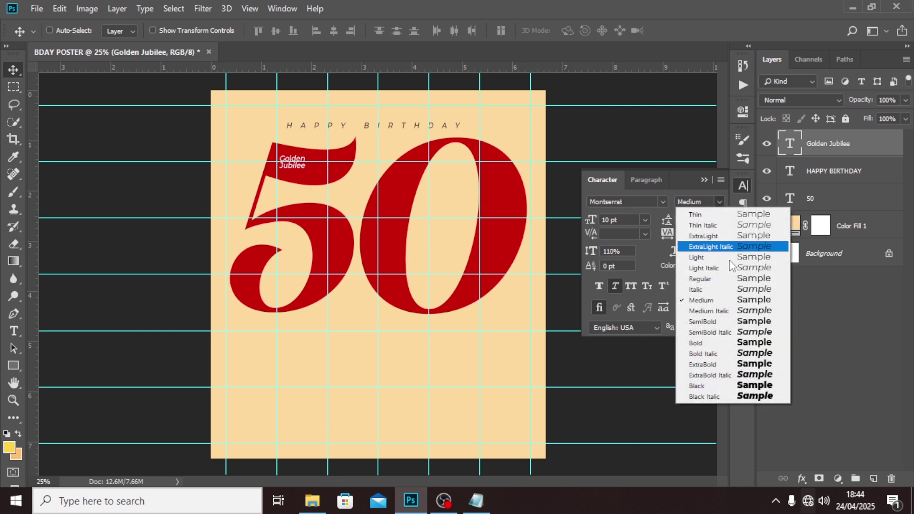
left_click(713, 322)
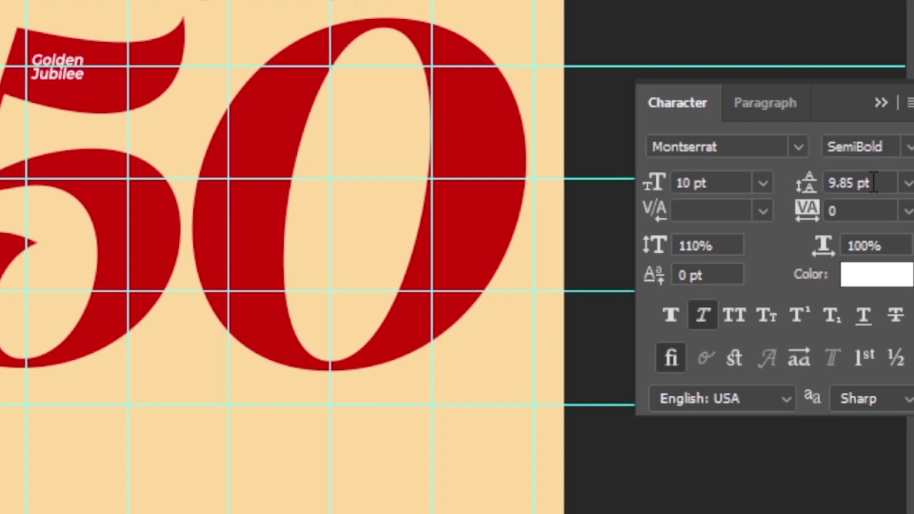
left_click(694, 219)
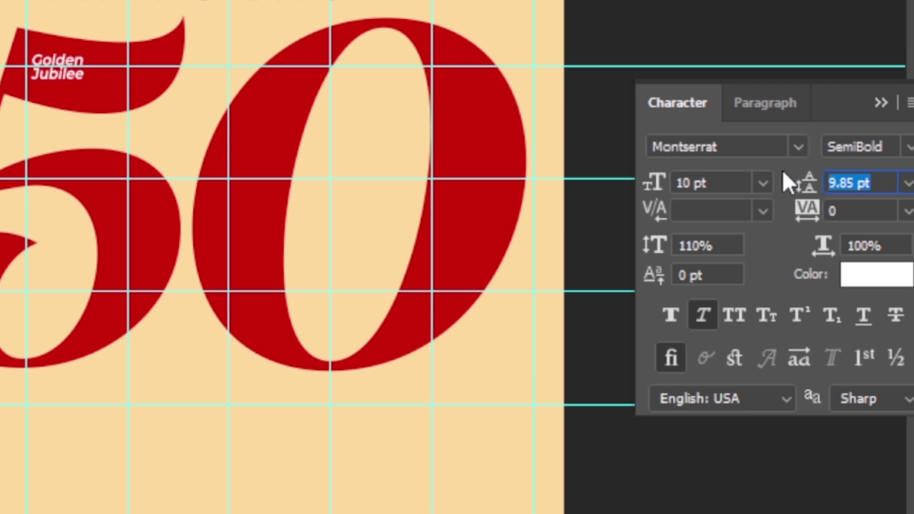
type("12")
key("Return")
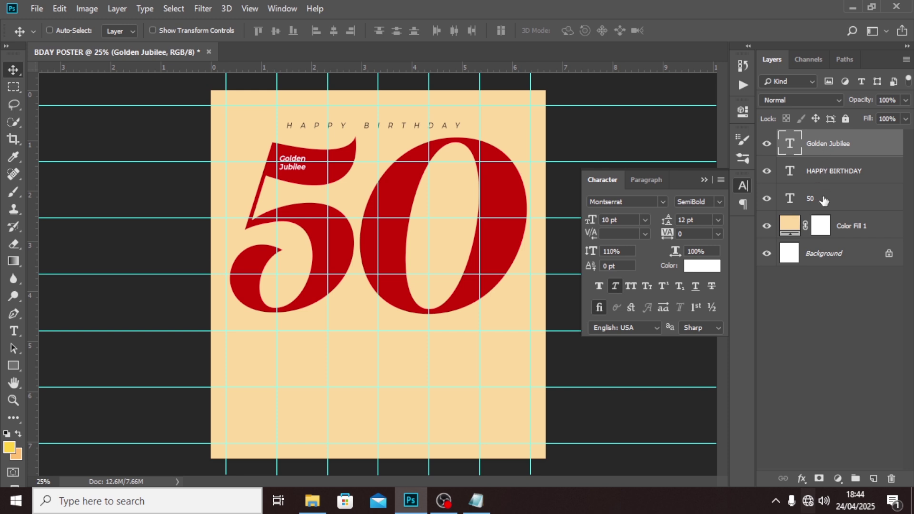
Group the three text layers with the Color Fill 1 layer and name the group BG.
left_click(866, 232, "shift")
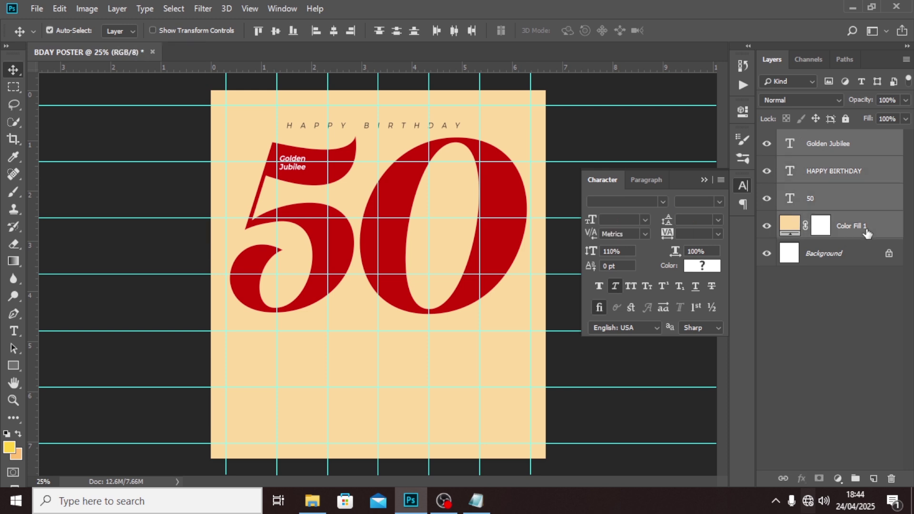
key("ctrl+g")
double_click(814, 138)
type("BG")
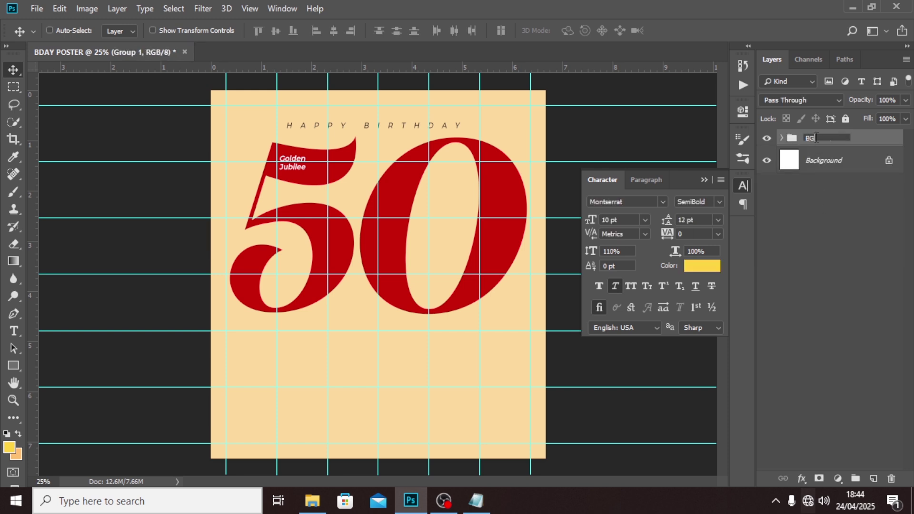
key("Return")
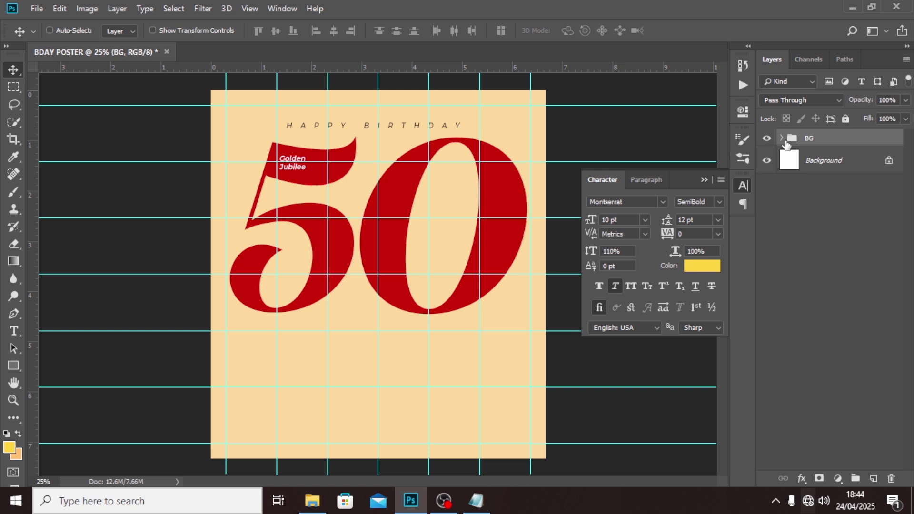
Place the cut-out photo "IMAGE copy" from the PSD > 35 > 3 > FILES folder as an embedded layer above the BG group.
left_click(37, 8)
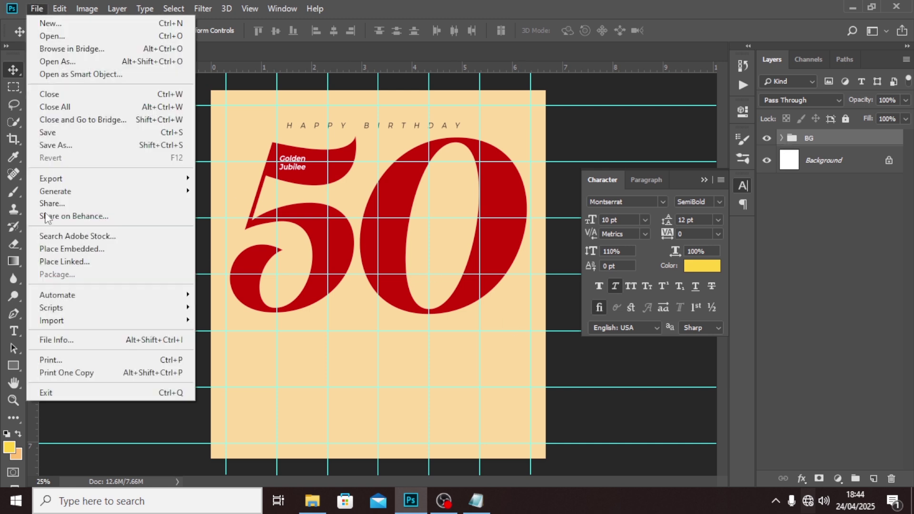
left_click(47, 249)
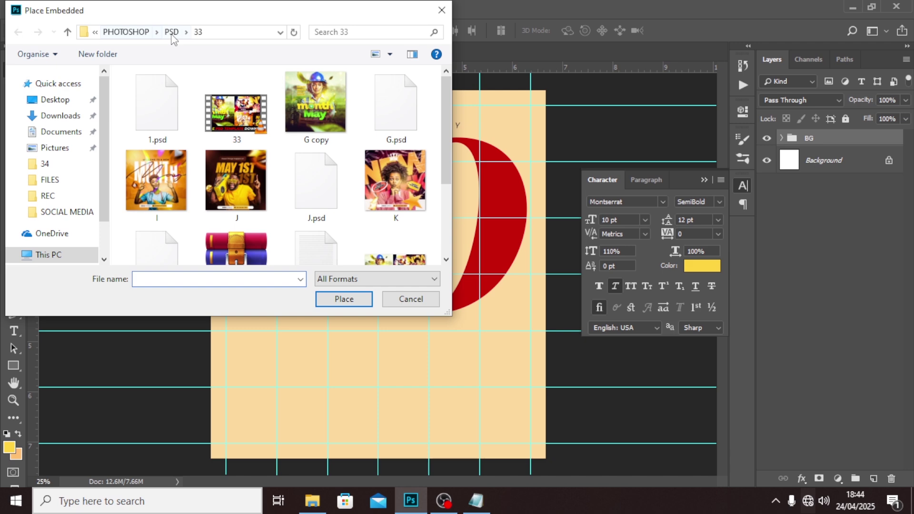
left_click(171, 32)
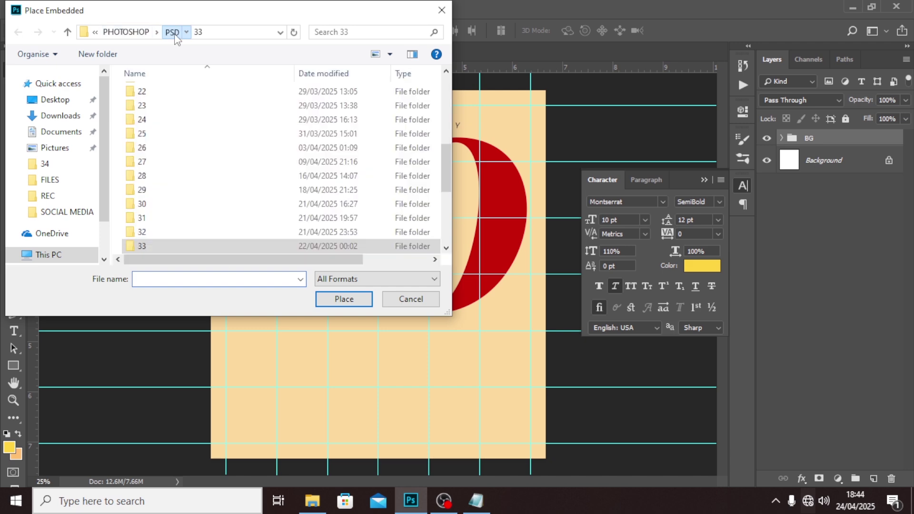
scroll(204, 138, "down", 5)
double_click(149, 106)
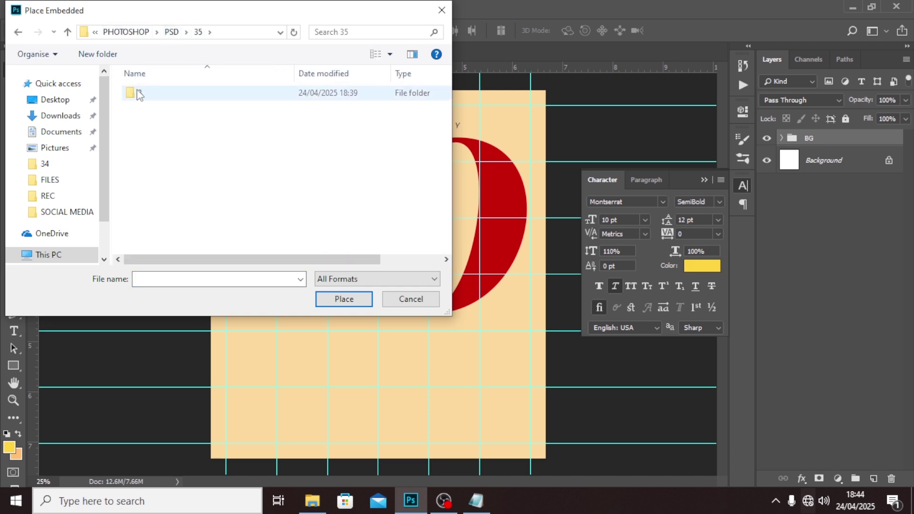
double_click(136, 91)
double_click(136, 91)
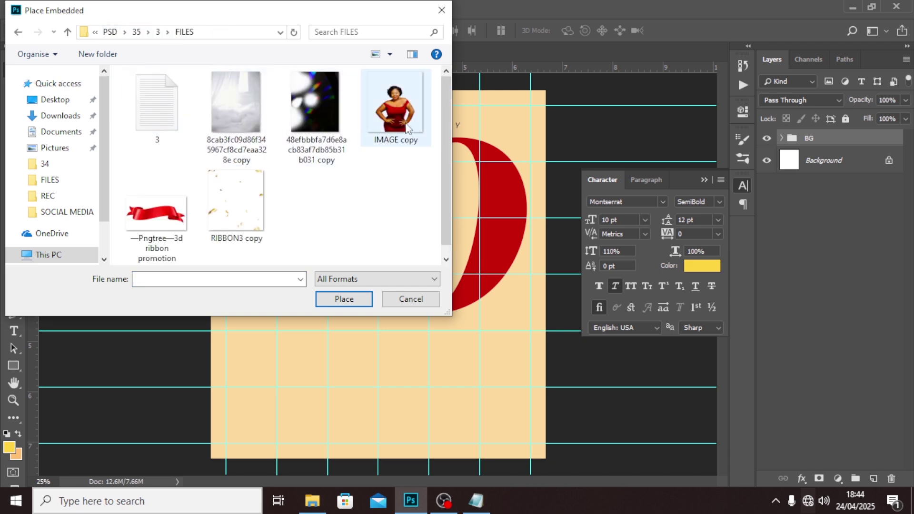
left_click(395, 105)
left_click(364, 298)
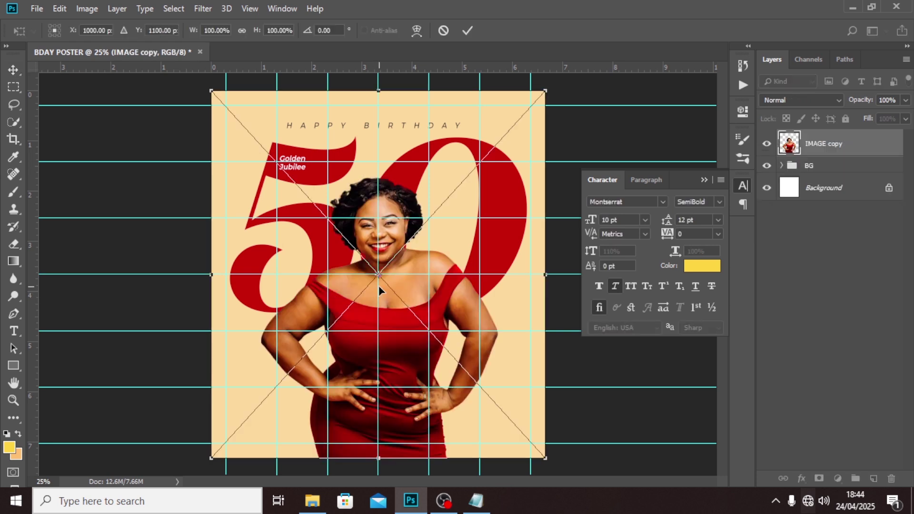
key("Return")
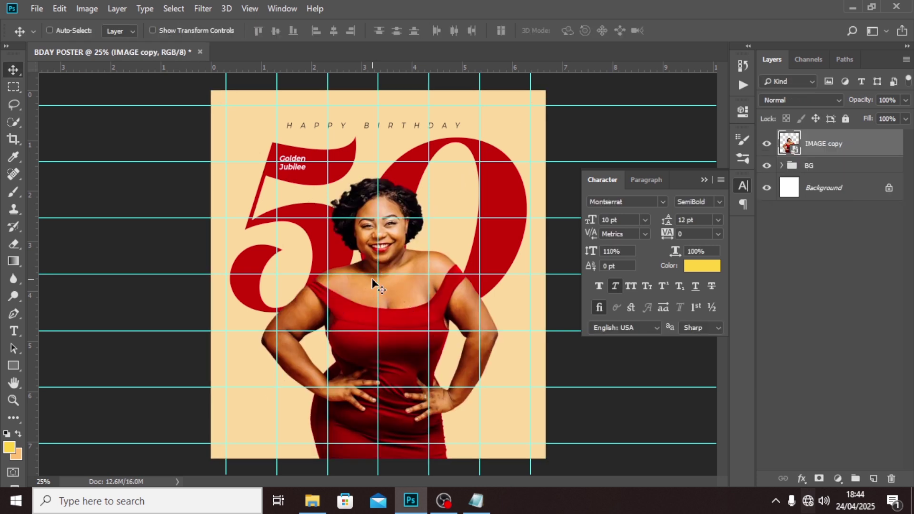
Place the red 3D ribbon image as an embedded layer, enlarge it to about 59% and move it over the poster's lower part.
left_click(37, 8)
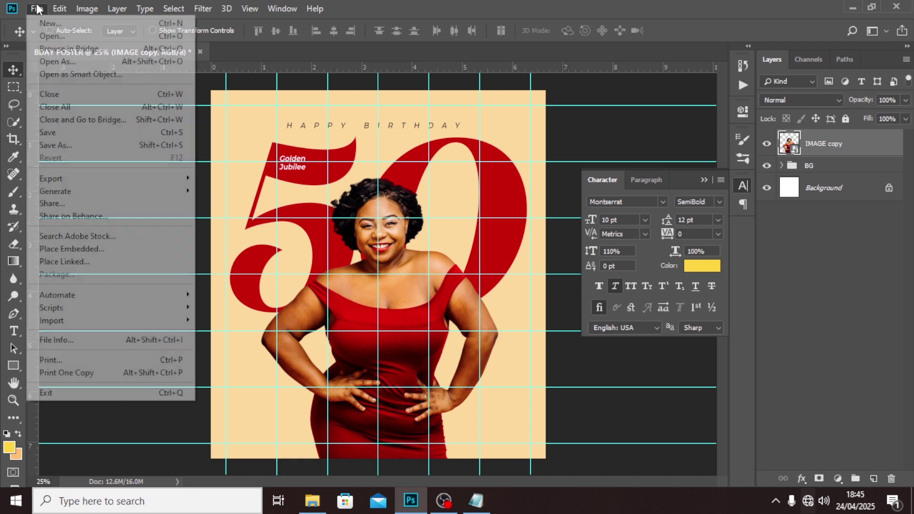
left_click(60, 252)
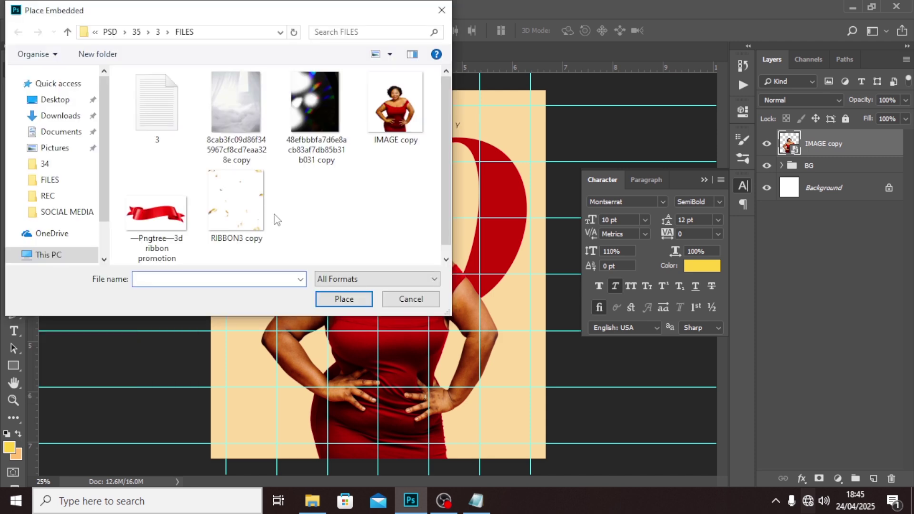
left_click(157, 214)
left_click(355, 299)
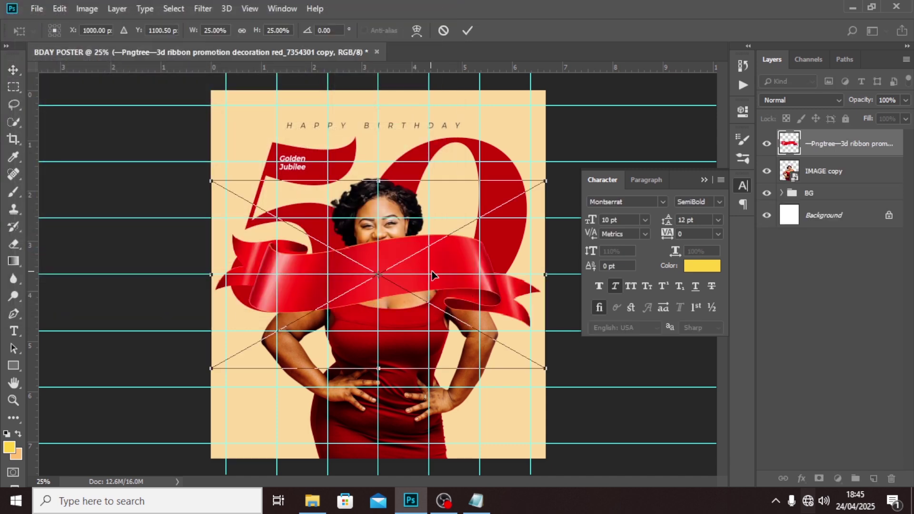
left_click_drag(546, 369, 773, 513)
left_click_drag(418, 236, 412, 363)
key("Return")
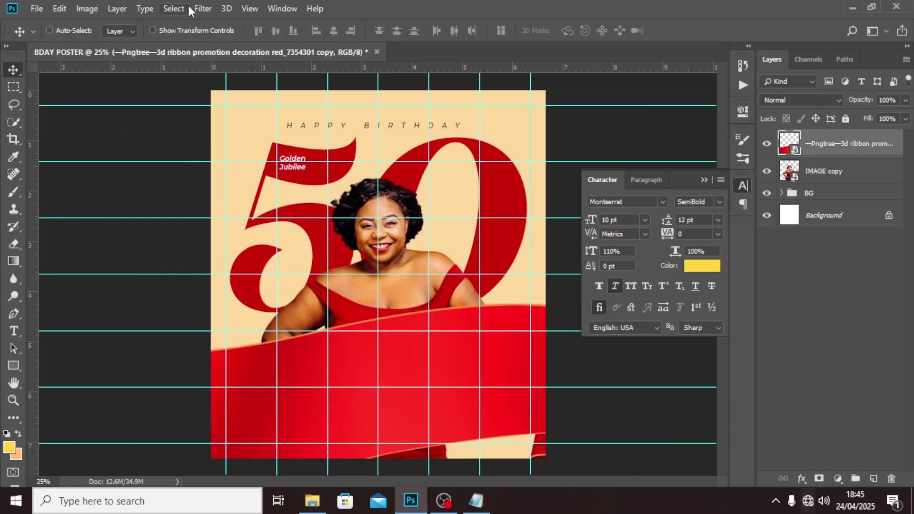
Apply a Motion Blur to the ribbon with an angle of 48° and a distance of 274 pixels.
left_click(200, 8)
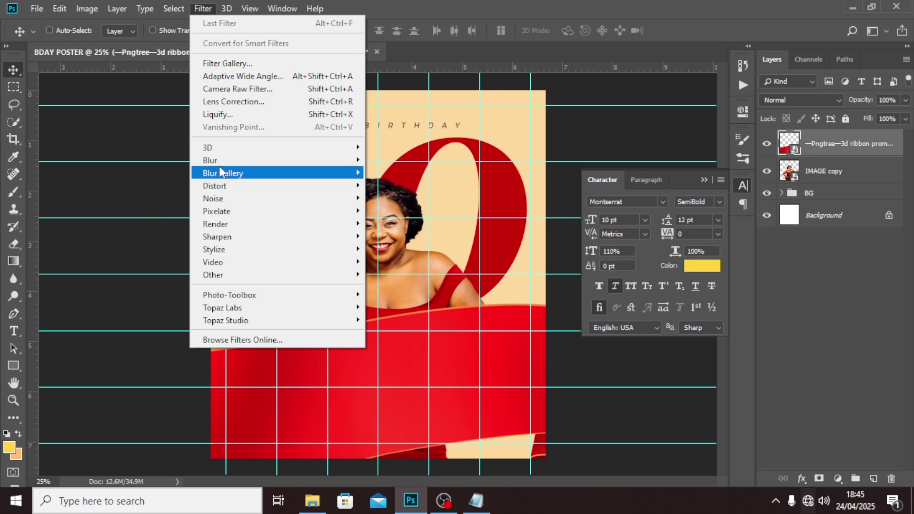
mouse_move(310, 162)
left_click(390, 237)
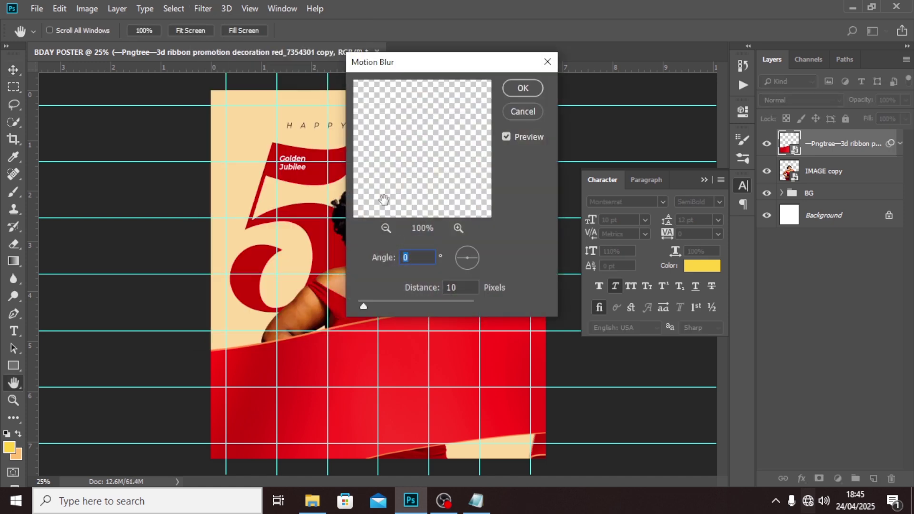
type("48")
key("Tab")
type("27")
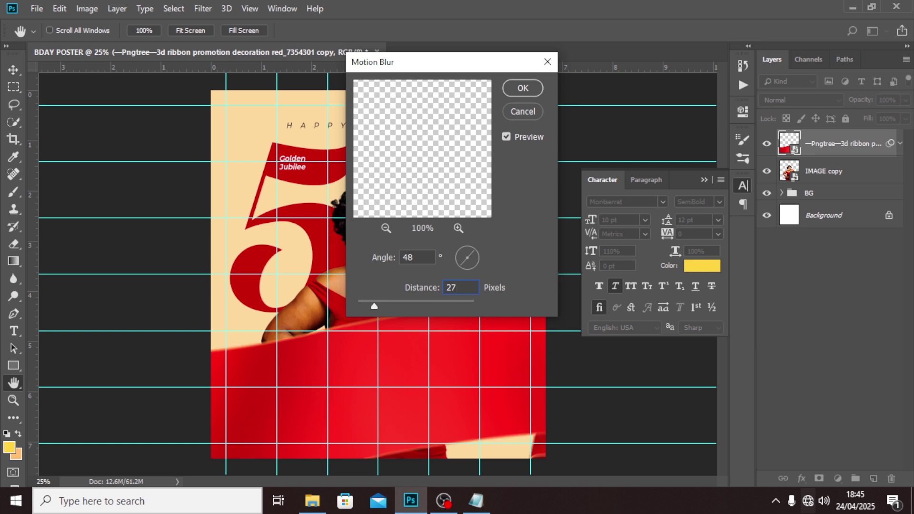
type("4")
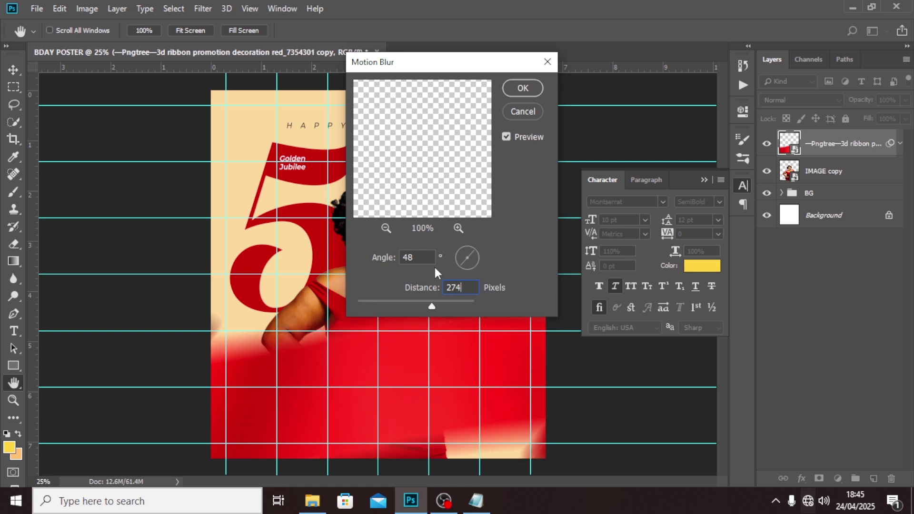
left_click(520, 89)
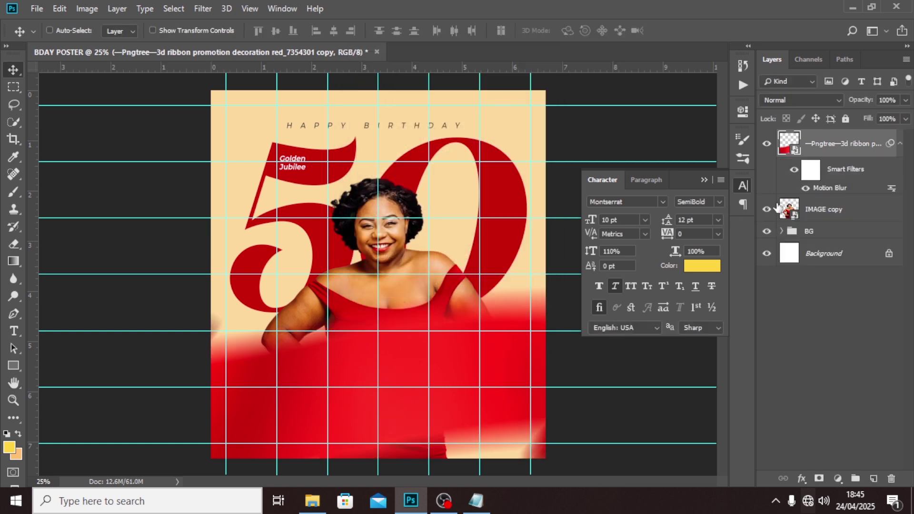
Transform the blurred ribbon to a smaller size and reposition it across the woman's waist at the poster's lower edge.
key("ctrl+t")
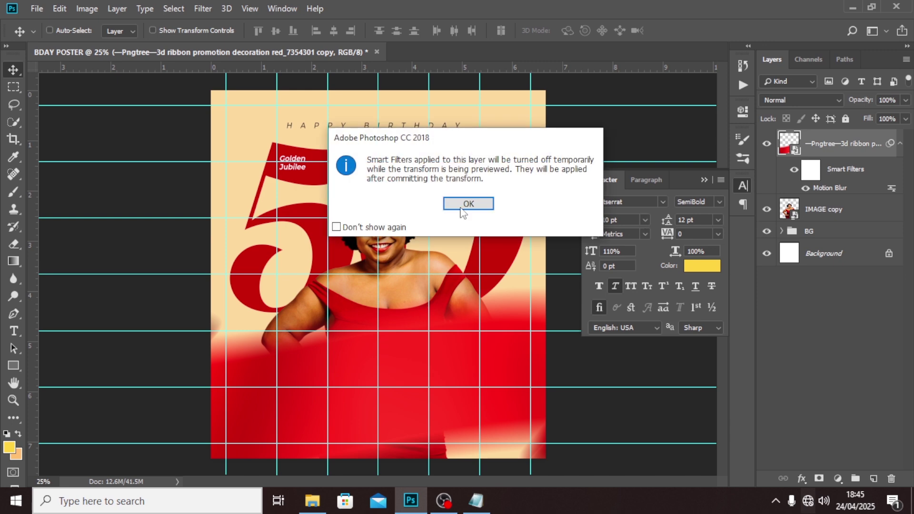
left_click(465, 211)
left_click(706, 180)
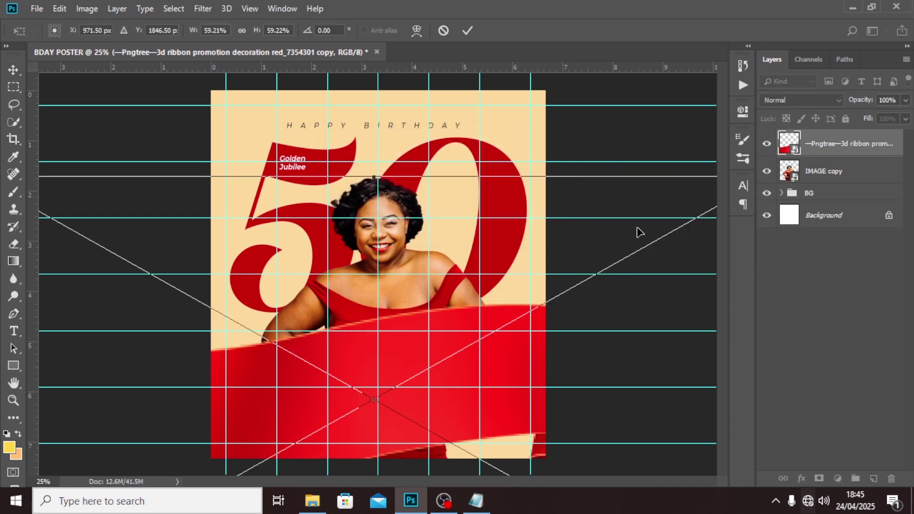
key("ctrl+0")
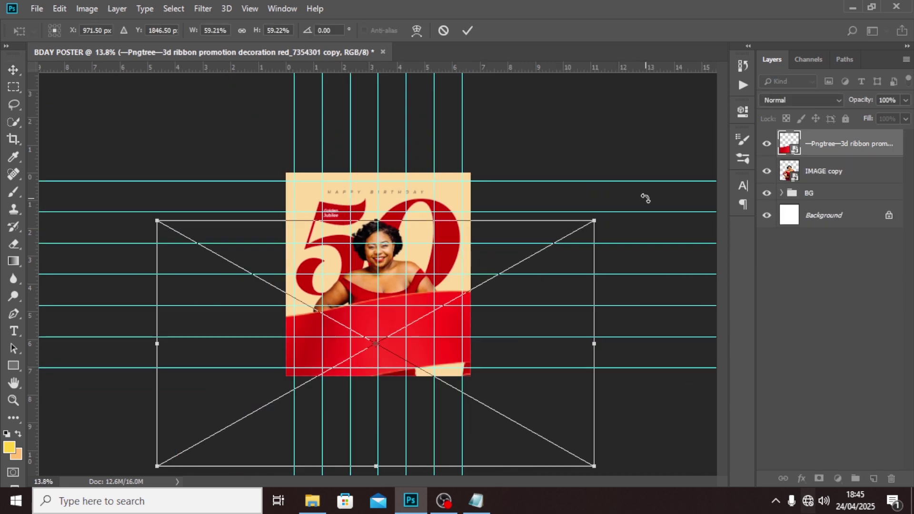
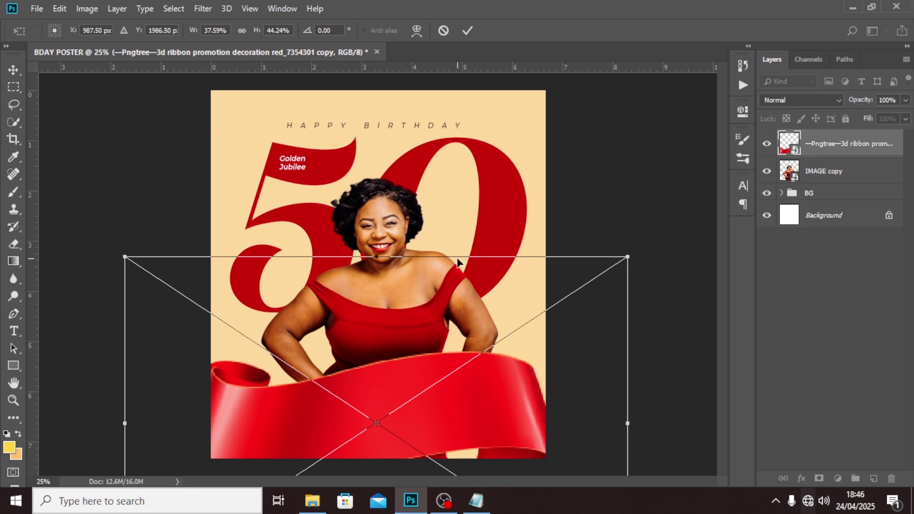
left_click_drag(457, 252, 459, 225)
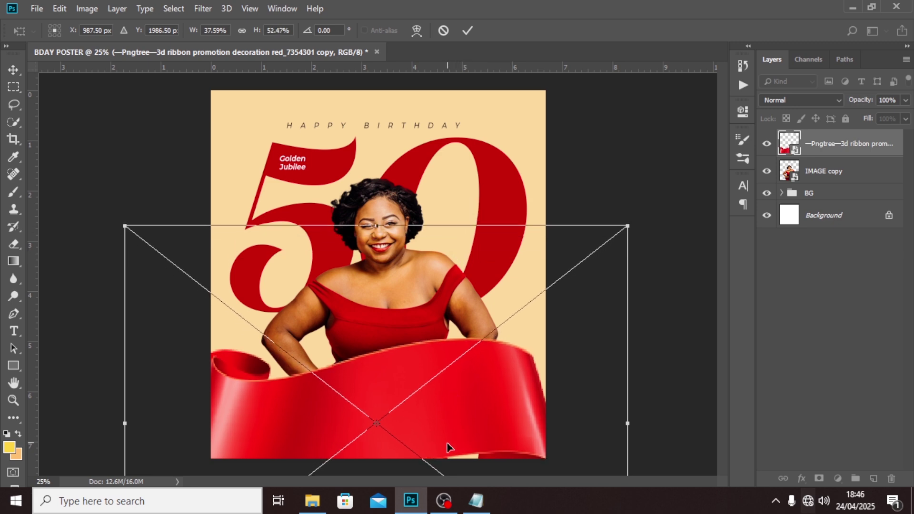
left_click_drag(623, 225, 585, 234)
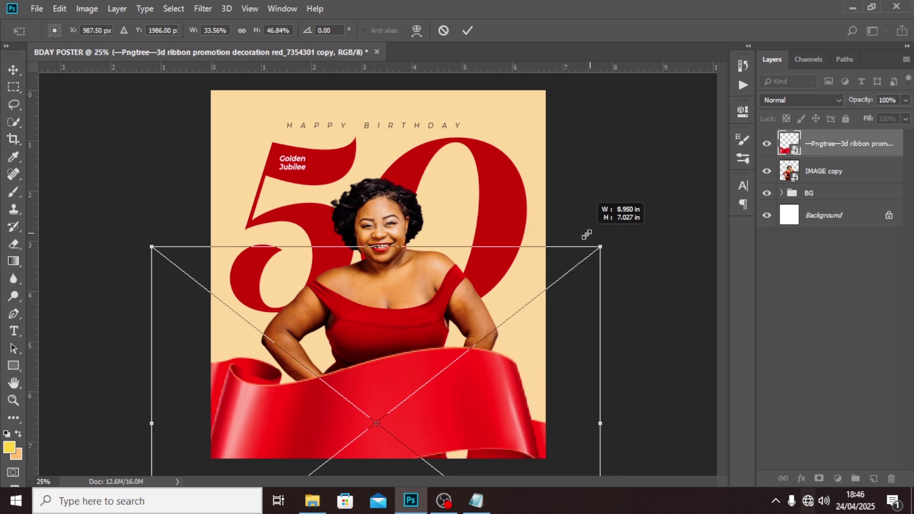
left_click_drag(653, 258, 606, 263)
left_click_drag(436, 405, 459, 390)
key("Return")
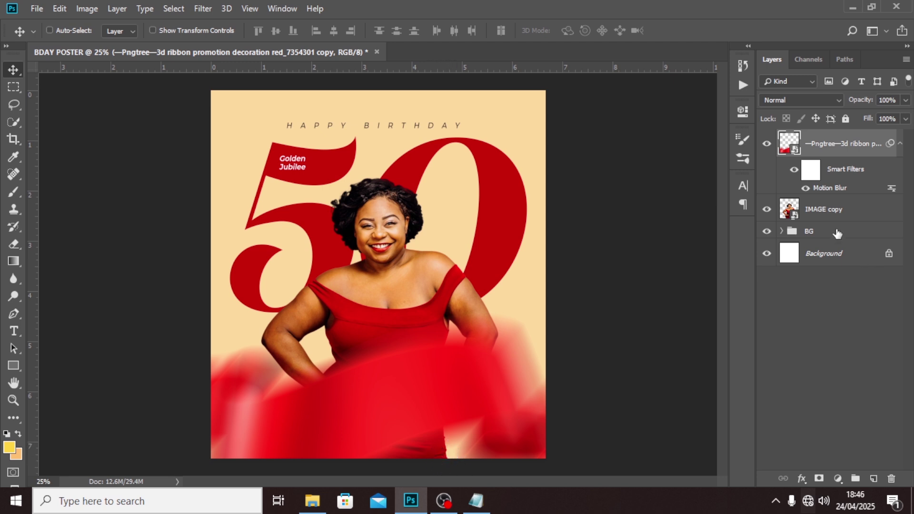
Collapse the ribbon layer's smart filter list and add a Curves adjustment layer above the ribbon.
left_click(899, 144)
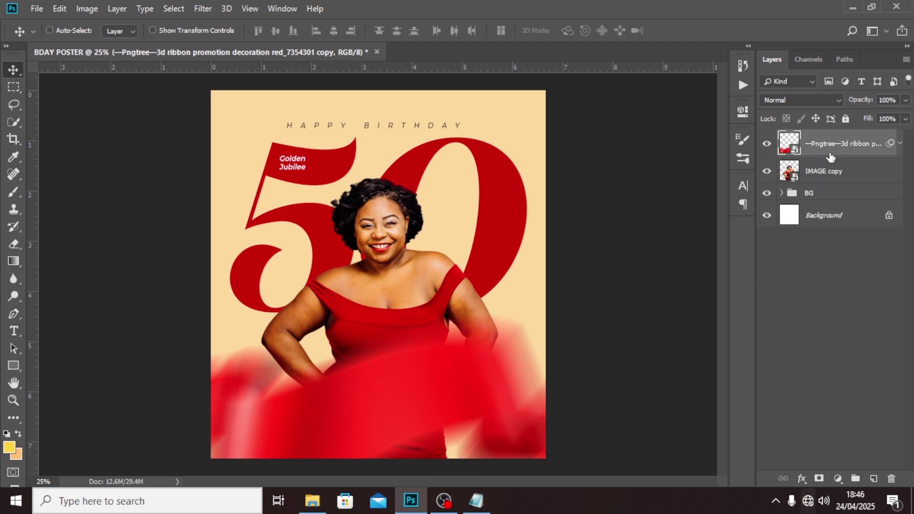
left_click(838, 478)
left_click(837, 306)
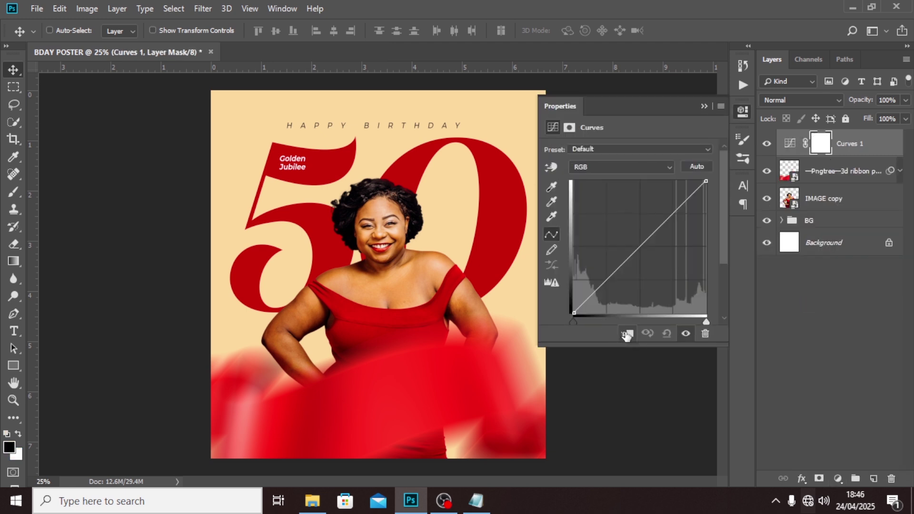
Clip the Curves adjustment to the ribbon layer and pull its black point inward to deepen the ribbon's shadows.
left_click(626, 335)
left_click_drag(569, 321, 614, 326)
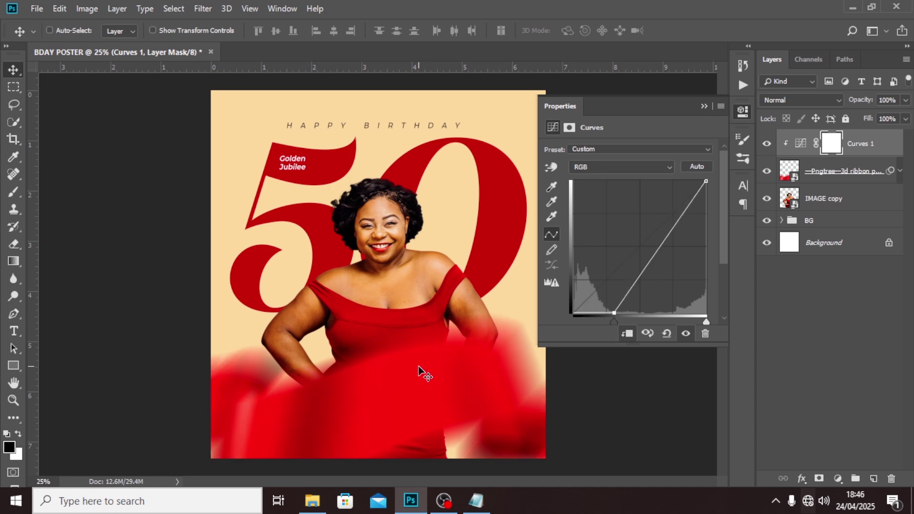
Add an Exposure adjustment clipped to the ribbon and set its exposure to -2.28.
left_click(835, 478)
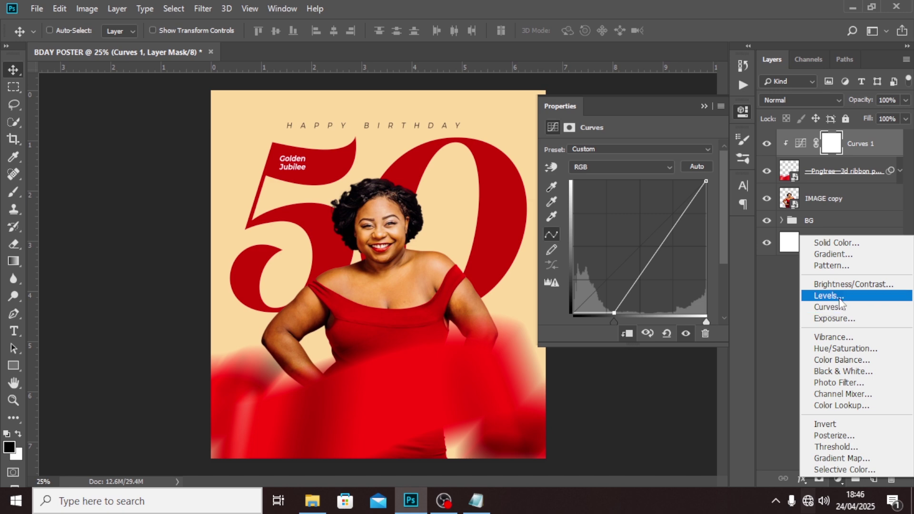
left_click(838, 317)
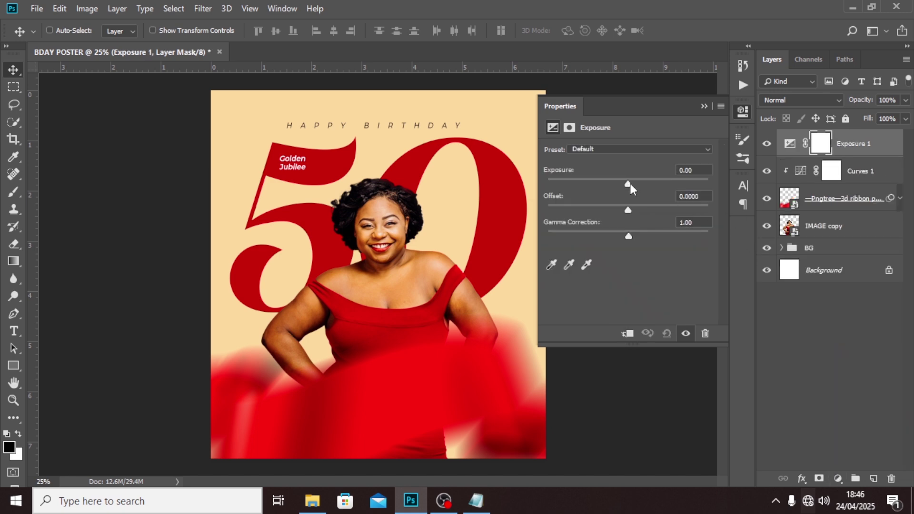
mouse_move(630, 184)
left_mouse_down()
mouse_move(616, 185)
mouse_move(638, 185)
mouse_move(603, 188)
mouse_move(621, 182)
left_mouse_up()
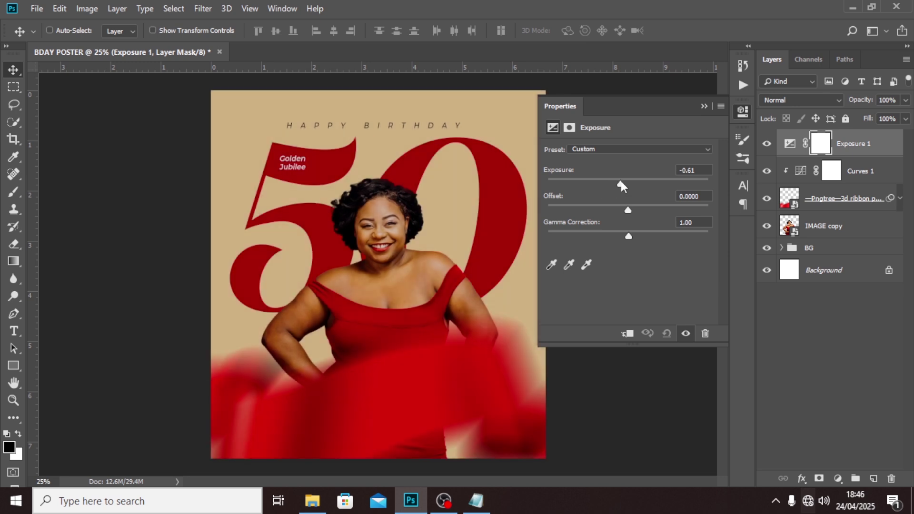
left_click(628, 334)
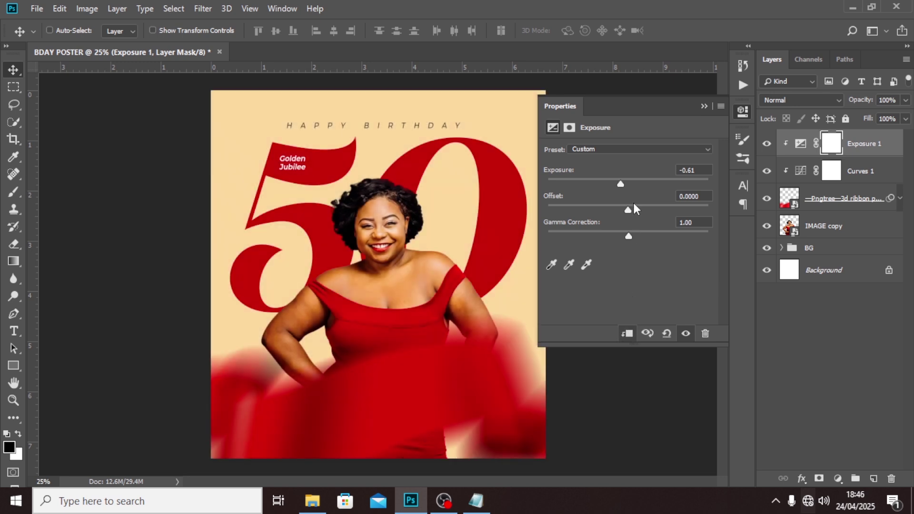
left_click_drag(620, 183, 600, 181)
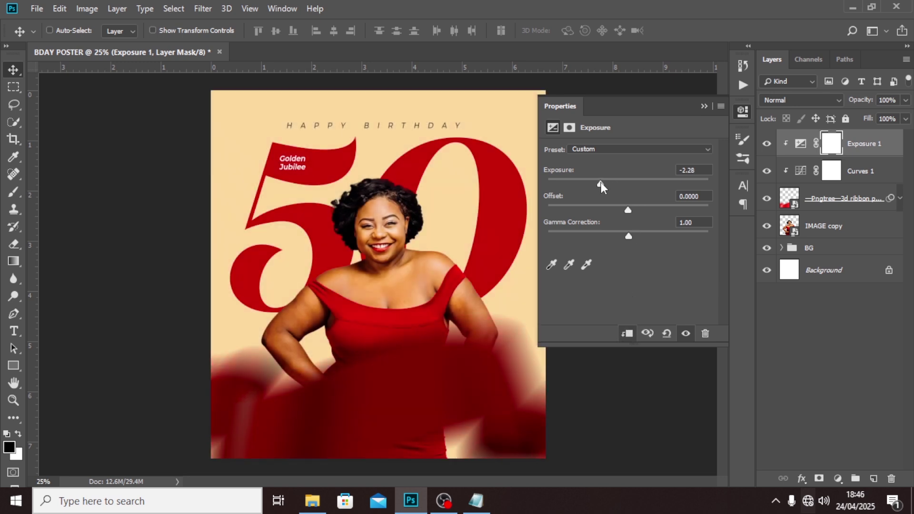
left_click(704, 106)
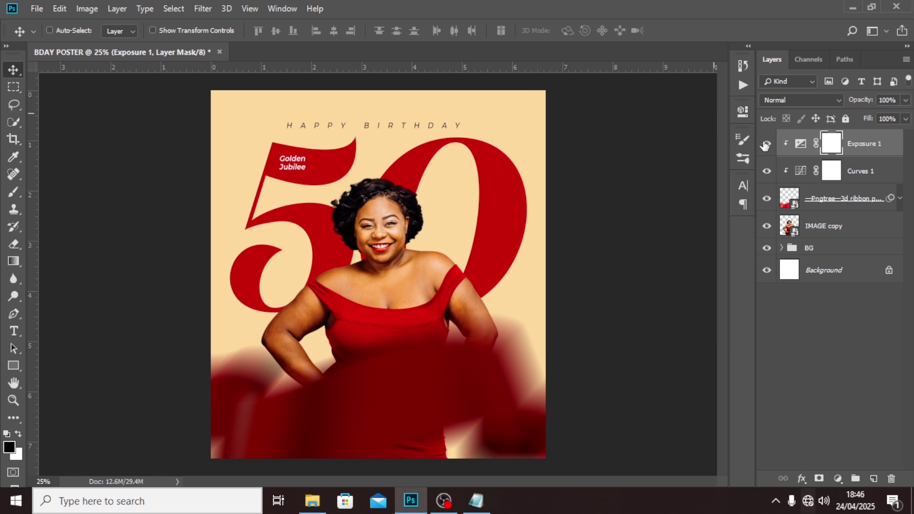
Group the ribbon layer with its Curves and Exposure adjustments and name the group RIBBON.
left_click(839, 203)
left_click(859, 145, "shift")
key("ctrl+g")
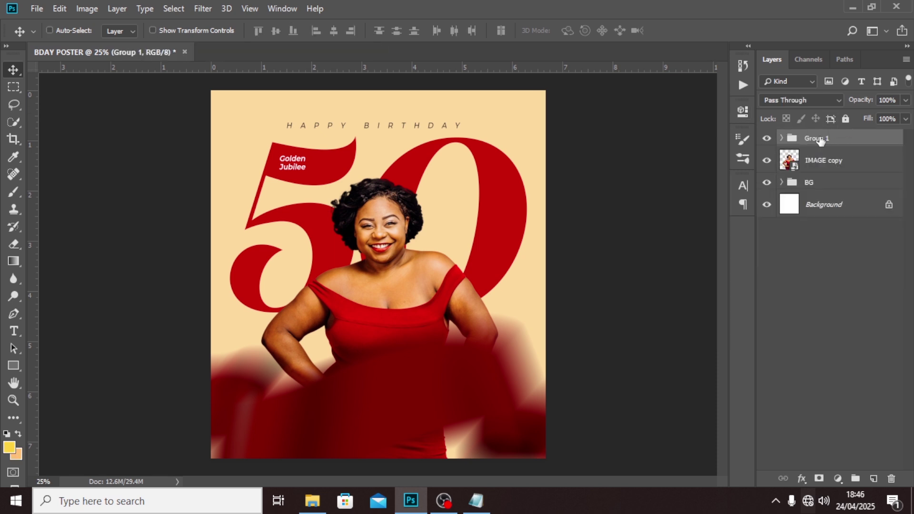
double_click(820, 138)
type("R")
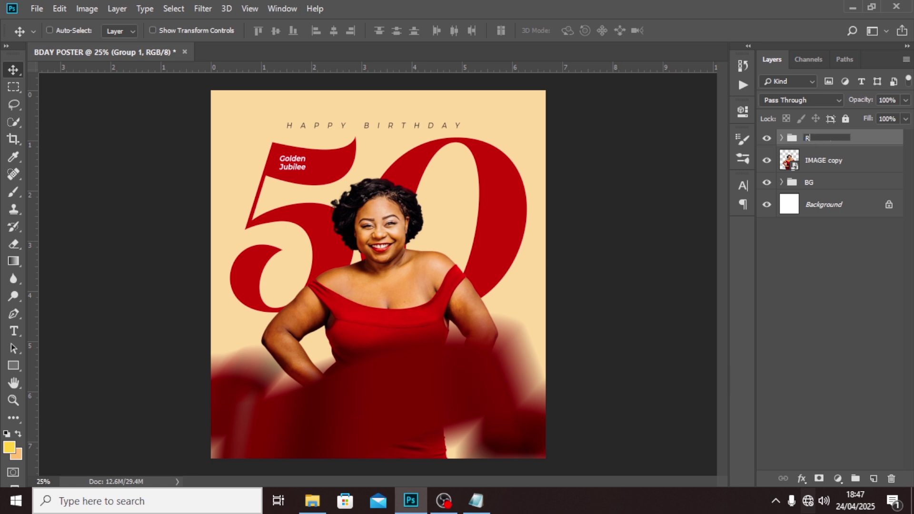
type("IBBON")
key("Return")
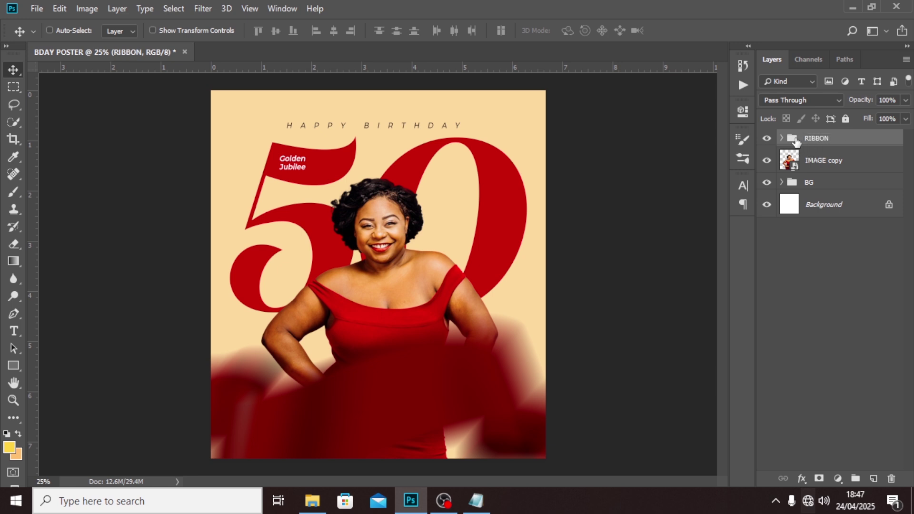
Put the IMAGE copy layer into its own group named IMAGE and collapse the group.
left_click(826, 162)
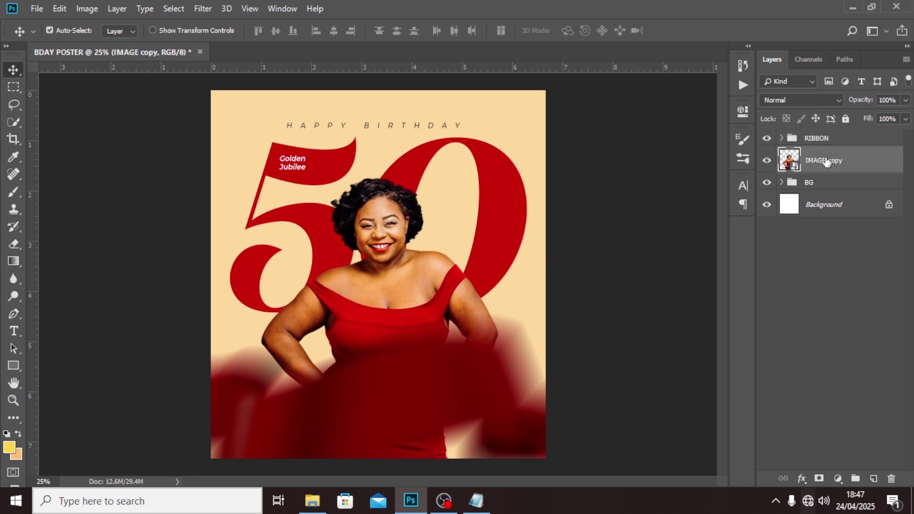
key("ctrl+g")
double_click(816, 155)
type("IM")
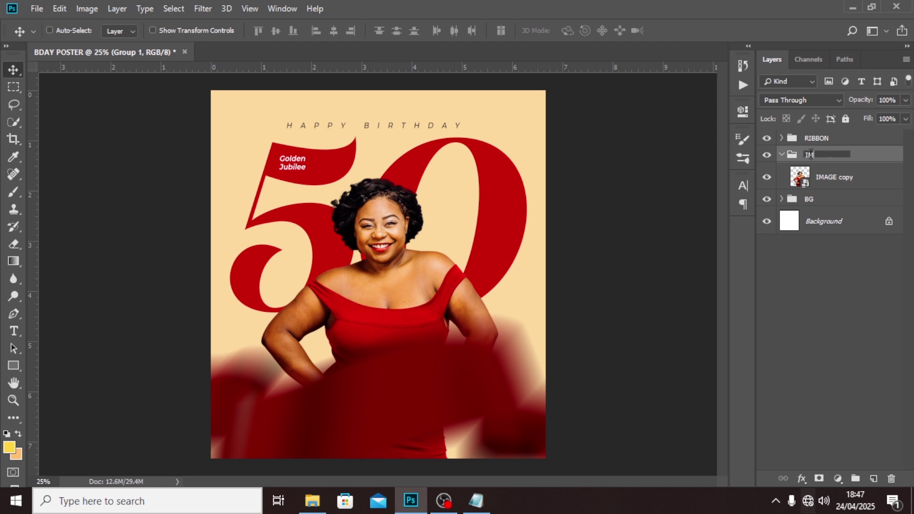
type("AGE")
key("Return")
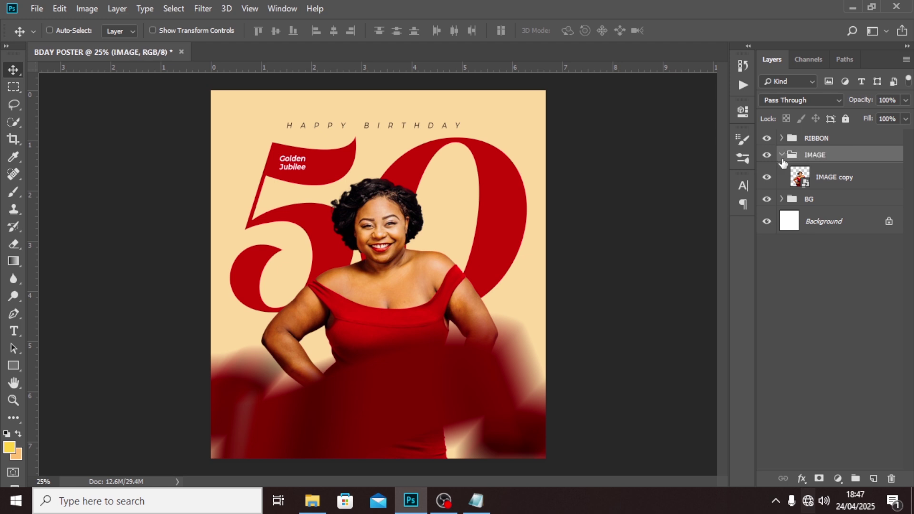
left_click(781, 154)
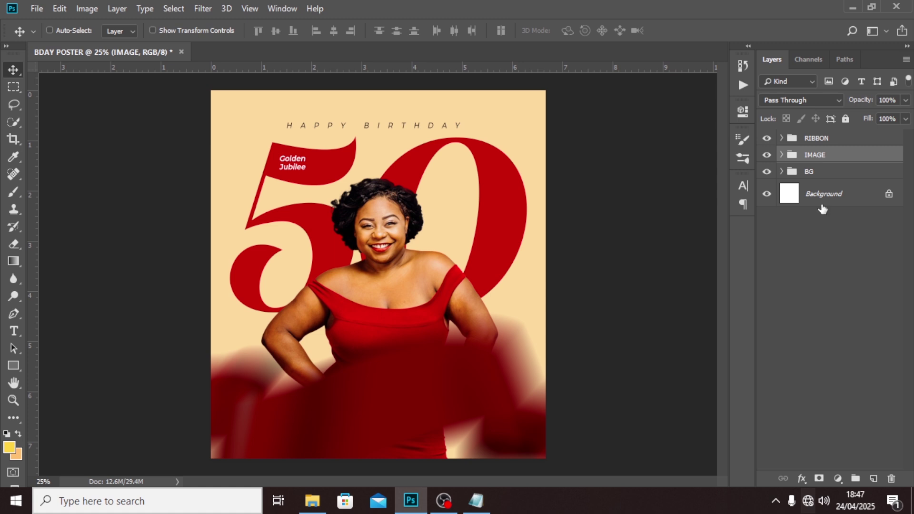
Add a text layer above the IMAGE group with the lines Kind, Passionate, Visionary, Entreprenuer and Leader copied from Notepad.
key("t")
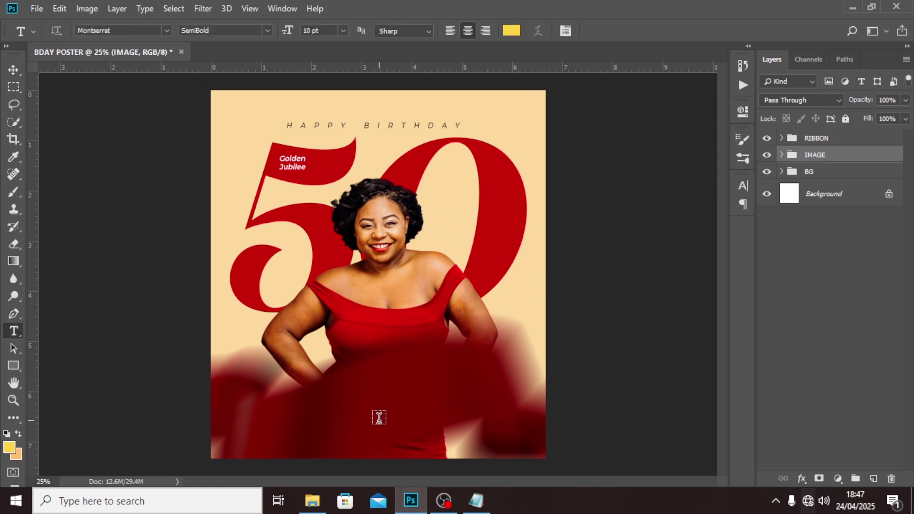
left_click(379, 417)
key("alt+Tab")
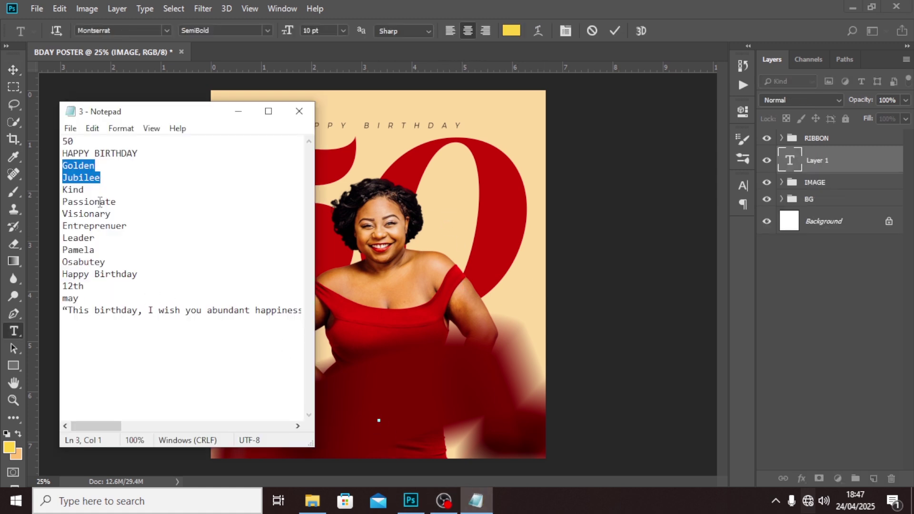
left_click_drag(64, 191, 100, 239)
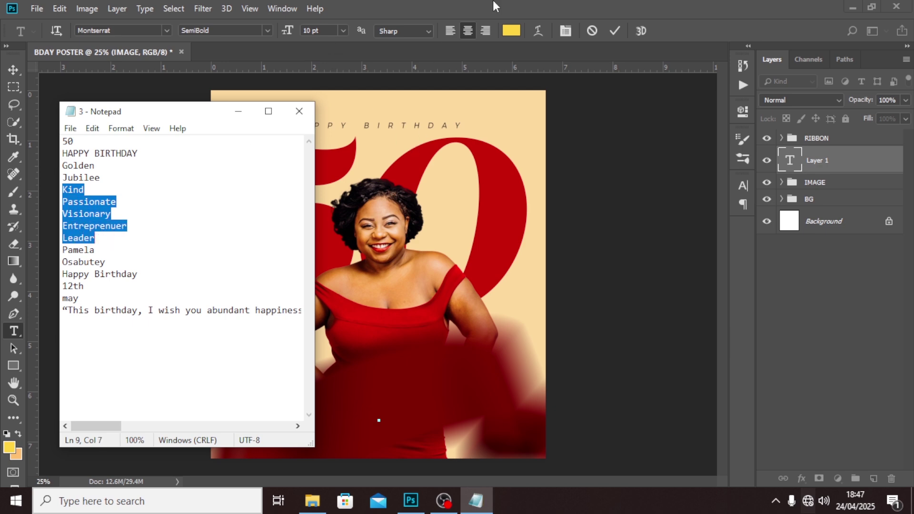
key("alt+Tab")
key("ctrl+v")
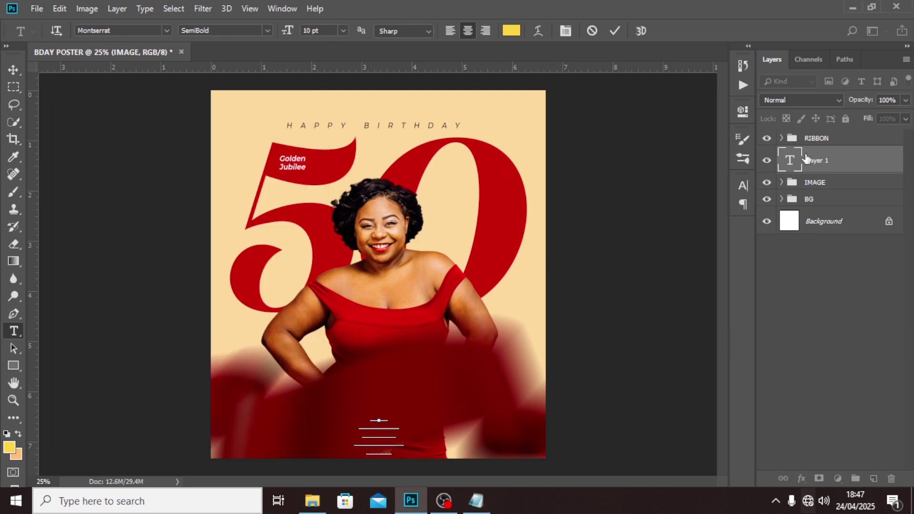
key("ctrl+Return")
Move the five-line trait text onto the 0 of the "50" and color it dark gray #2a2a2a.
left_click(14, 70)
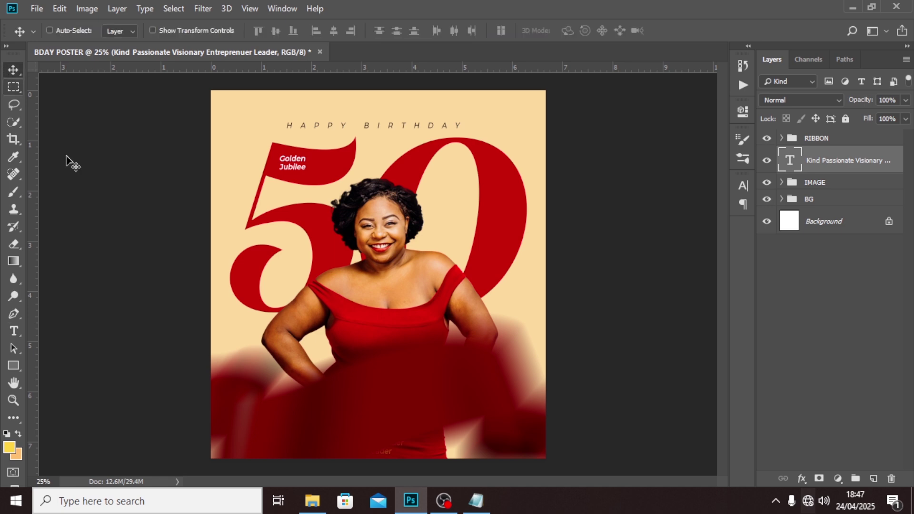
left_click_drag(402, 444, 481, 216)
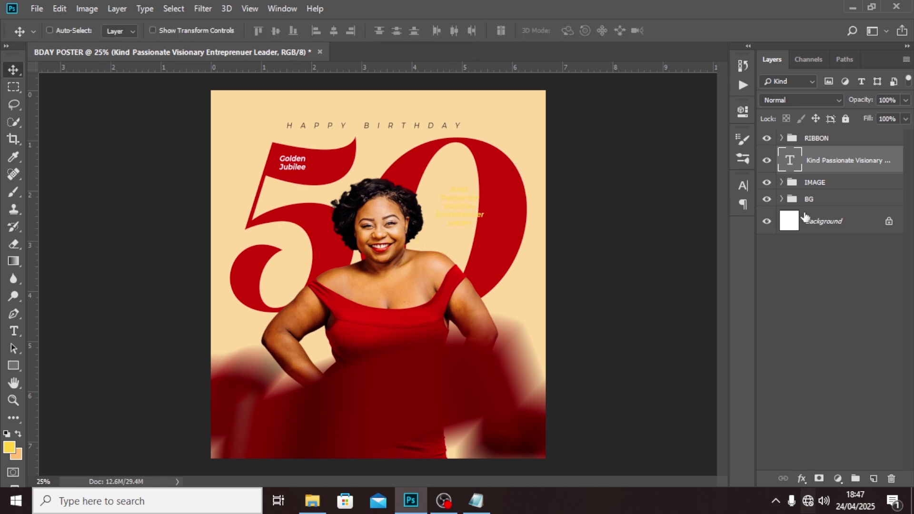
left_click(743, 186)
left_click(702, 269)
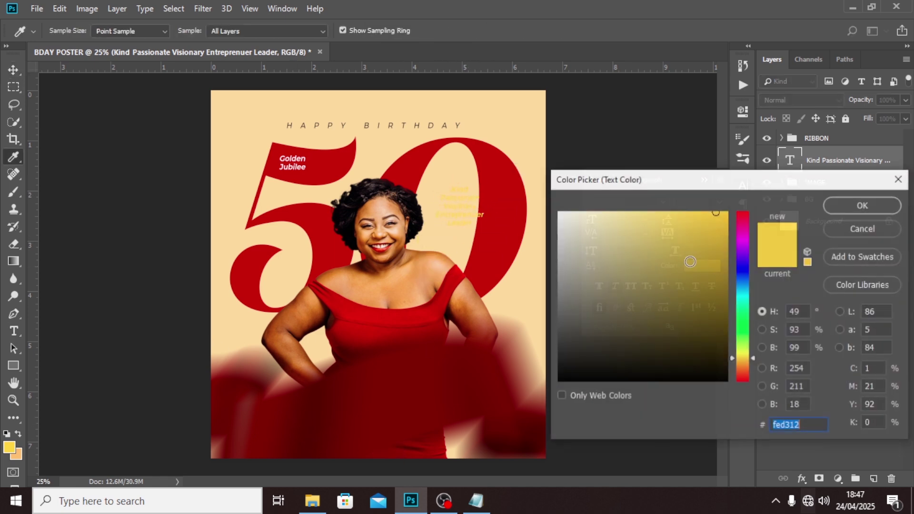
left_click(558, 353)
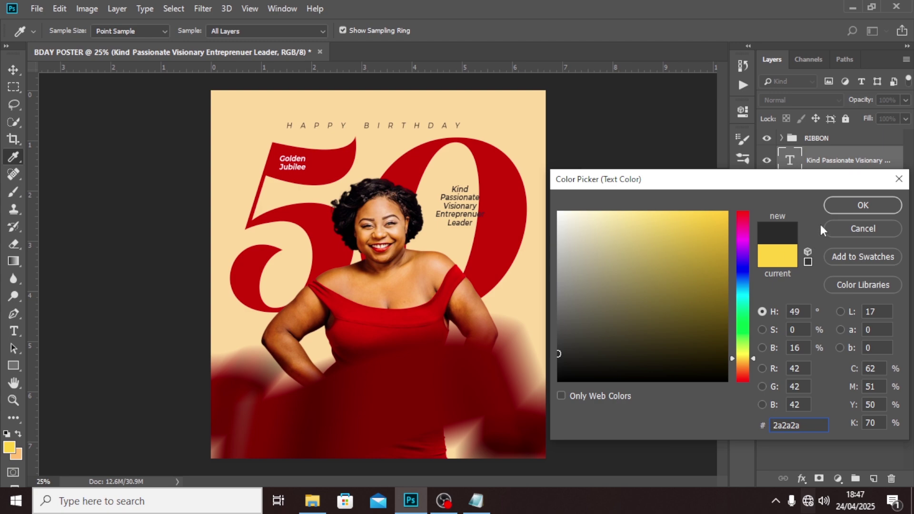
left_click(844, 208)
Left-align the trait text and shift it slightly down within the 0.
left_click(650, 180)
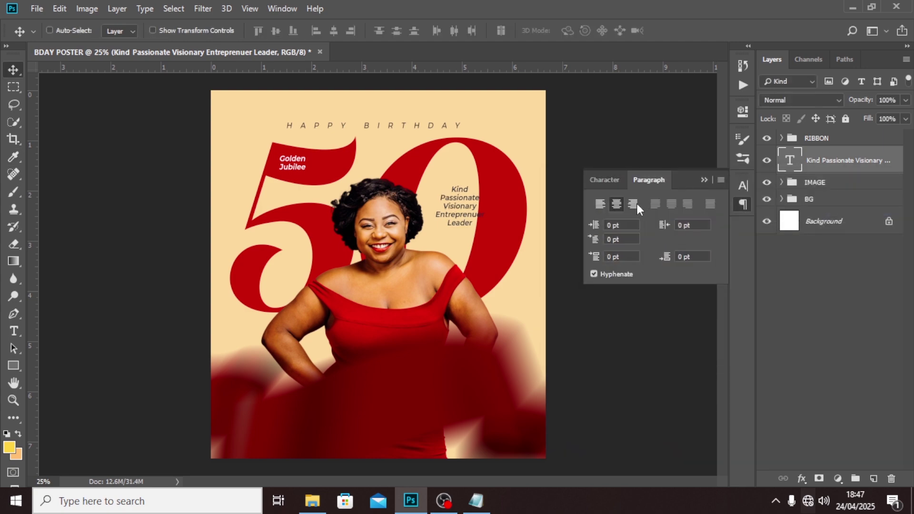
left_click(600, 204)
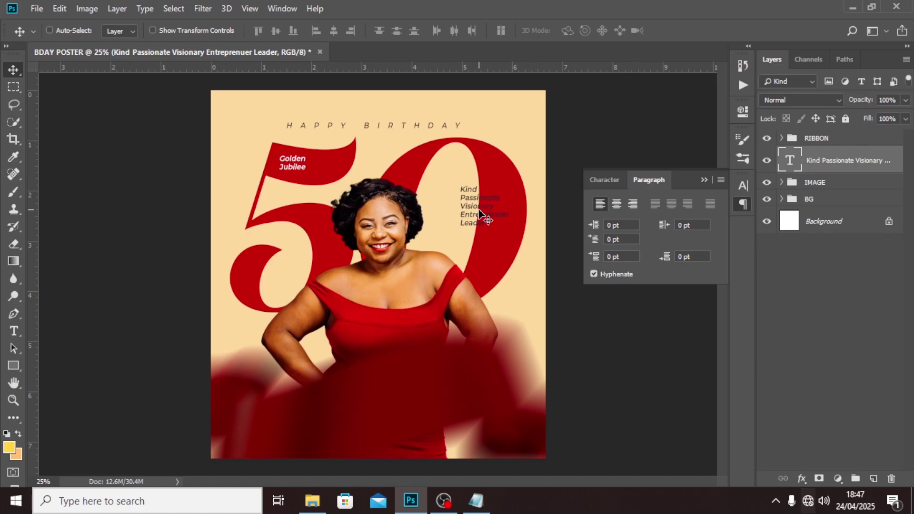
left_click_drag(479, 213, 480, 225)
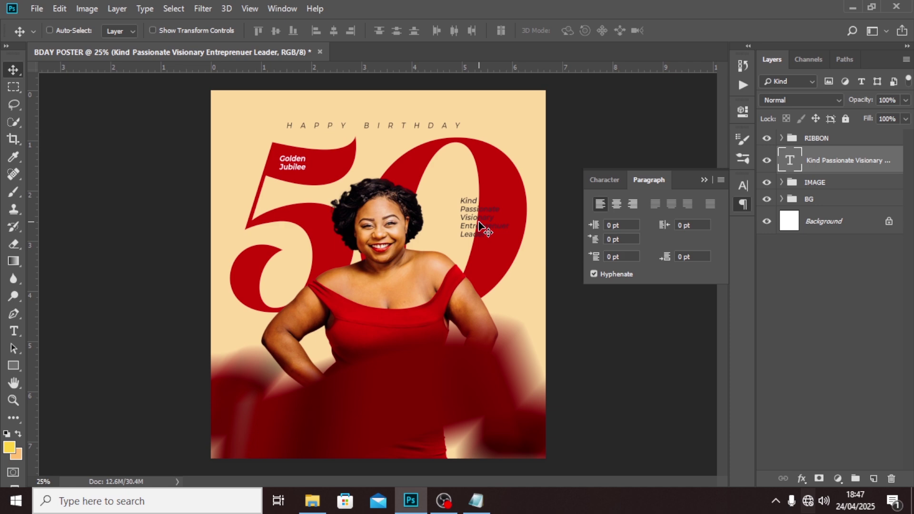
Review the trait text's font size, leading and italic style in its character settings.
left_click(613, 183)
left_click(597, 218)
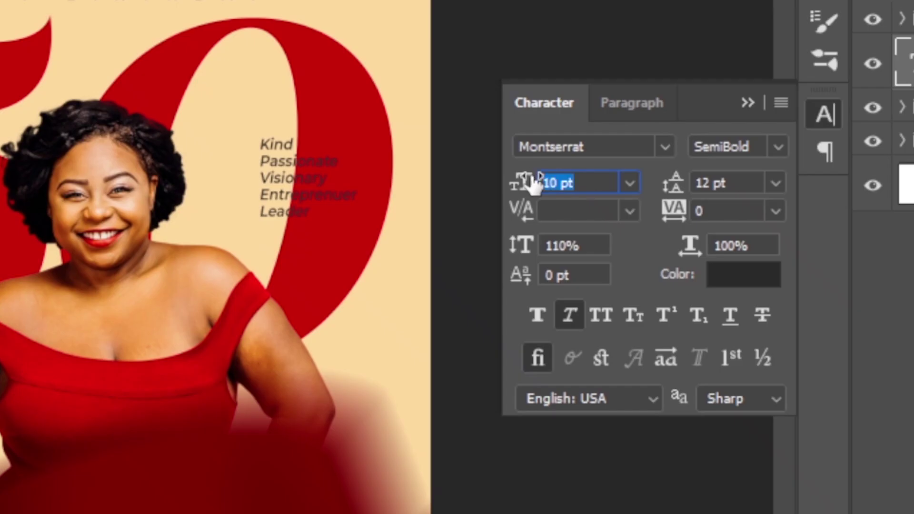
left_click(742, 183)
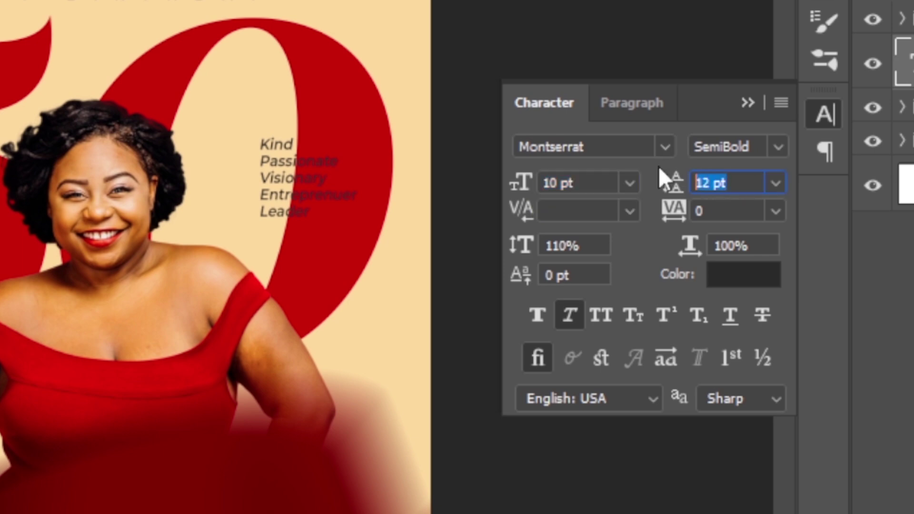
left_click(569, 314)
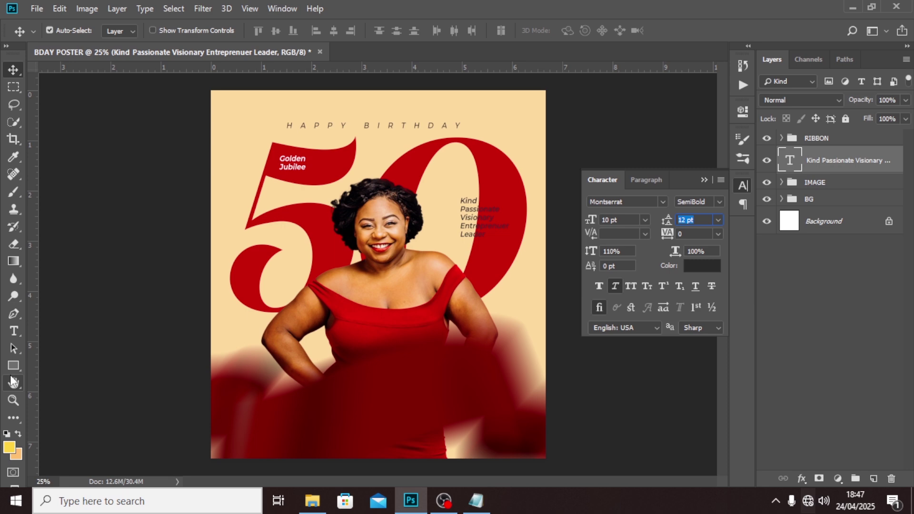
left_click(703, 180)
Draw a yellow circle of 10 by 10 px between the woman's hair and the trait text.
key("ctrl+plus")
key("ctrl+plus")
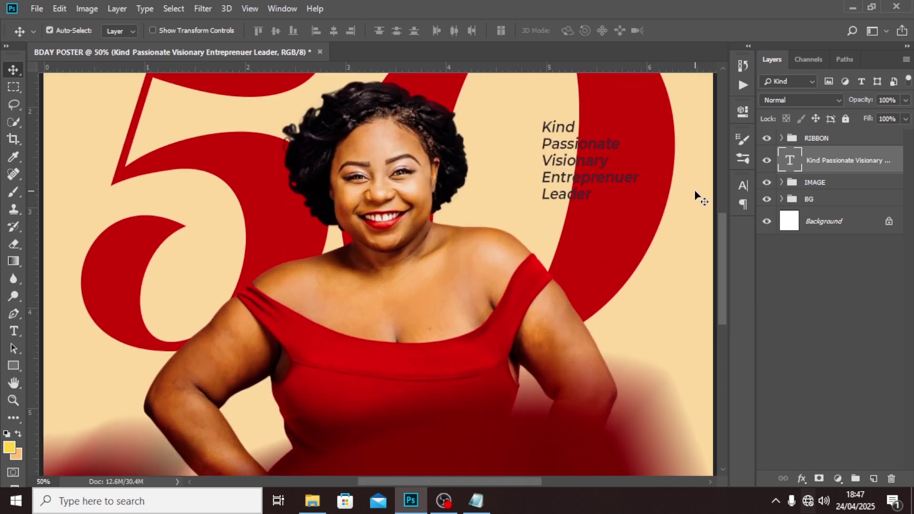
scroll(632, 190, "up", 2)
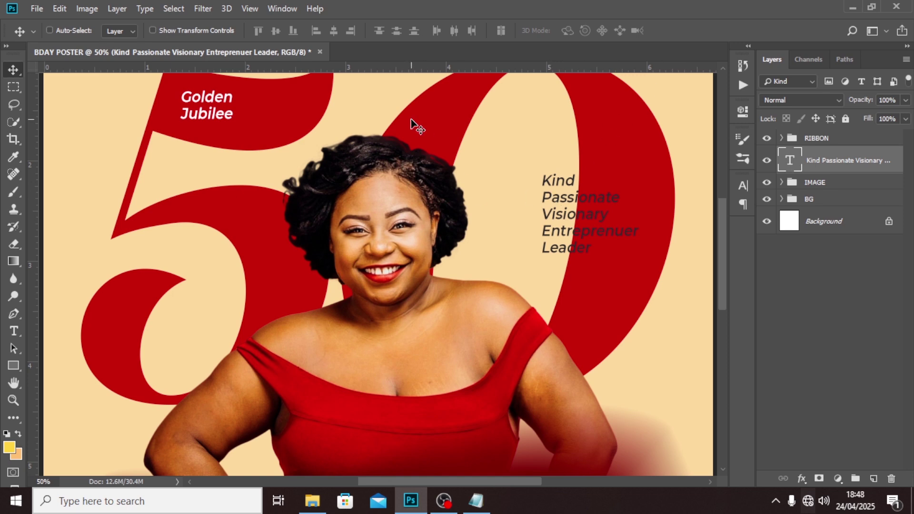
left_click(15, 365)
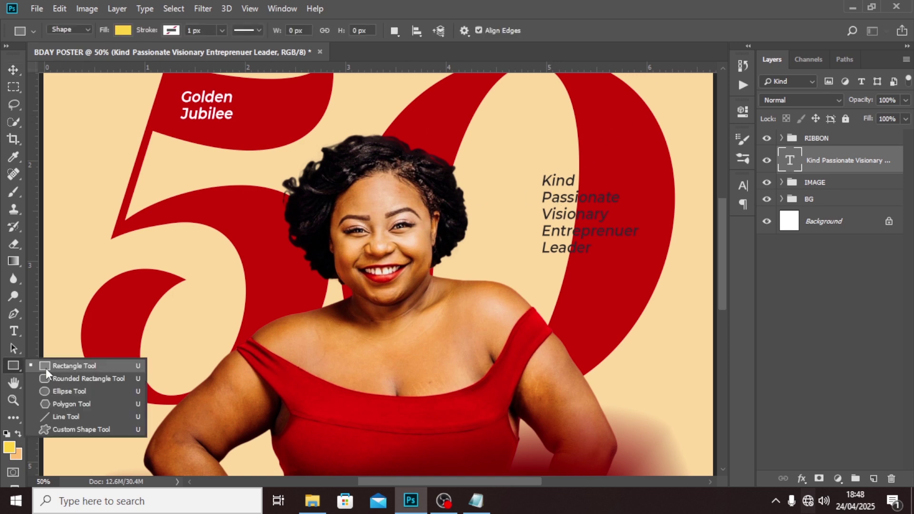
left_click(61, 391)
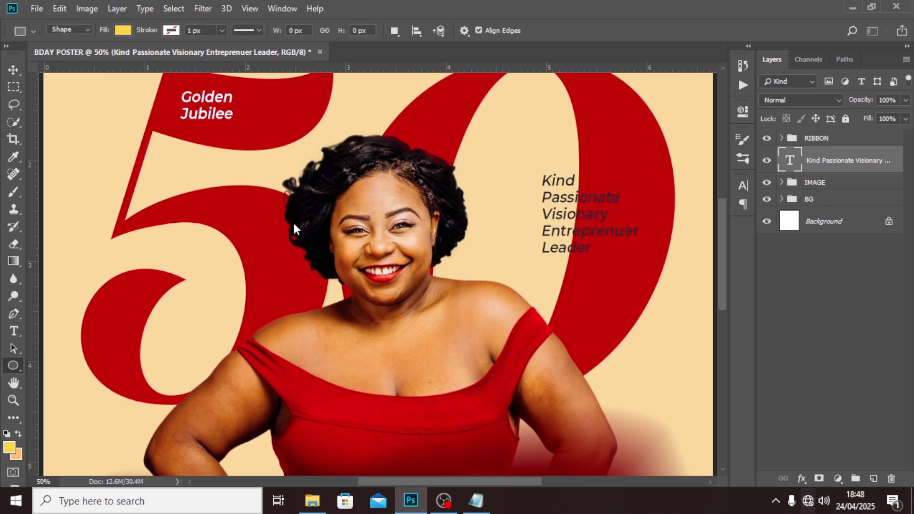
left_click_drag(494, 167, 497, 171)
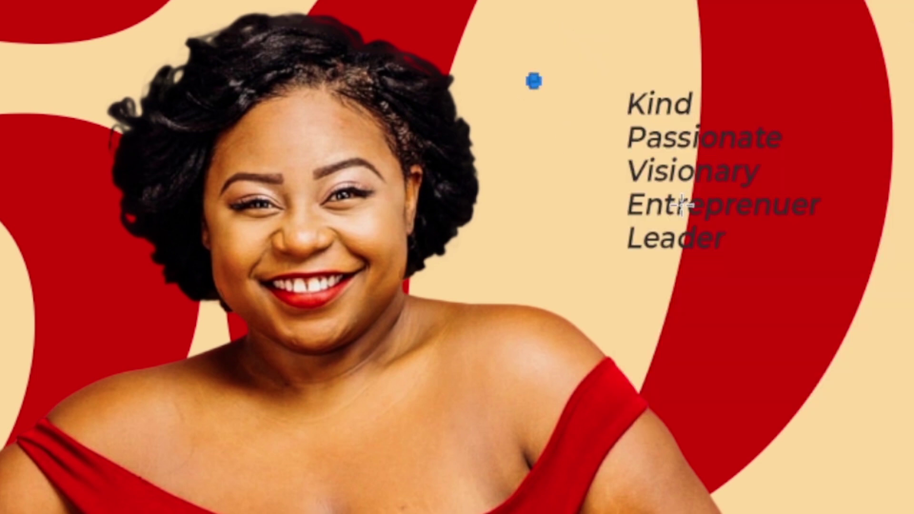
Duplicate the small circle four times so there is one for each line of the trait text.
key("ctrl+j")
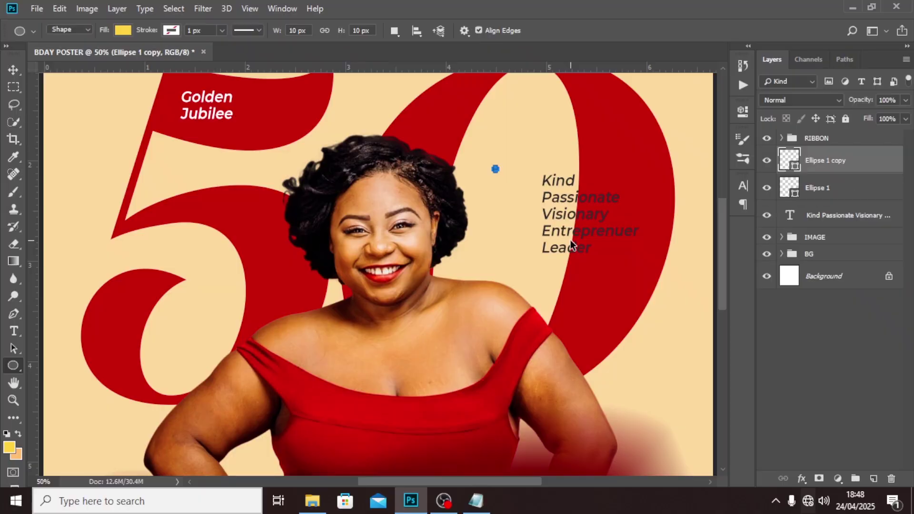
key("ctrl+j")
key("ctrl+j")
key("ctrl+j")
key("v")
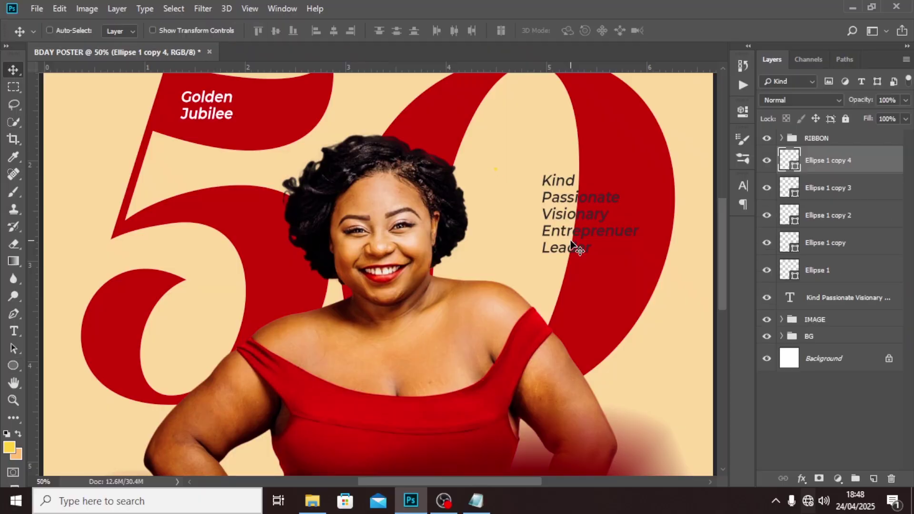
Move the five stacked circles together beside the word "Kind" and recolour the topmost one black, 000000.
left_click(815, 268, "shift")
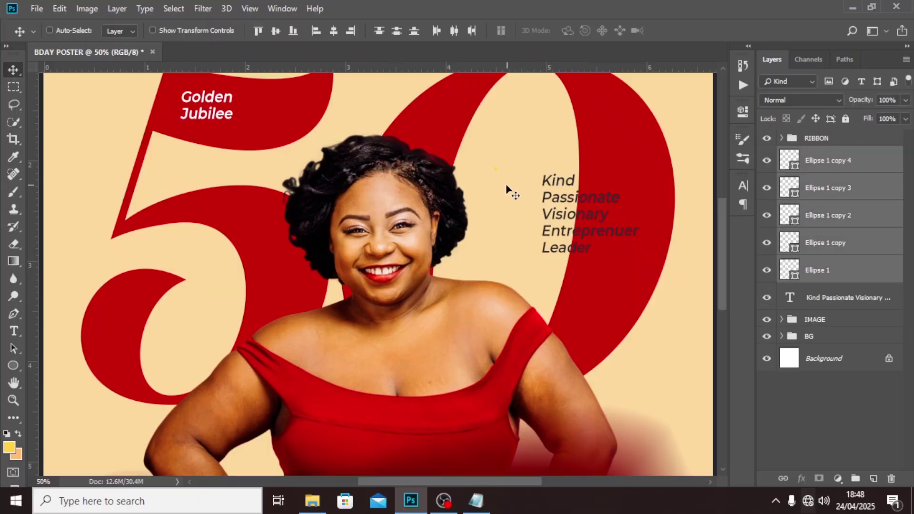
left_click_drag(505, 190, 541, 204)
left_click(818, 167)
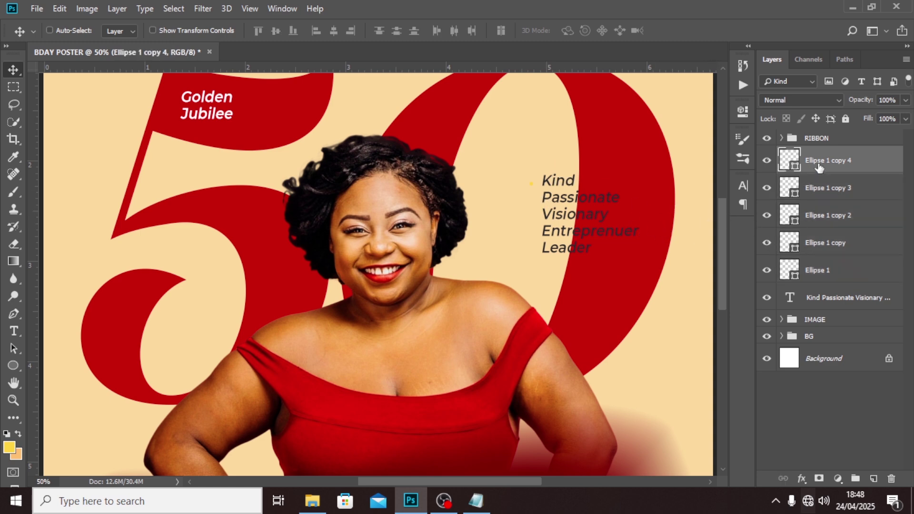
double_click(790, 167)
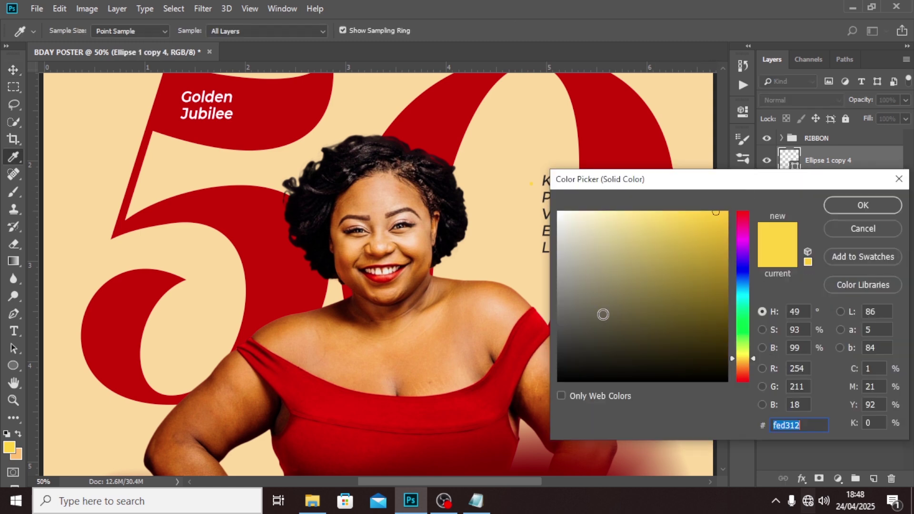
type("000000")
left_click(837, 209)
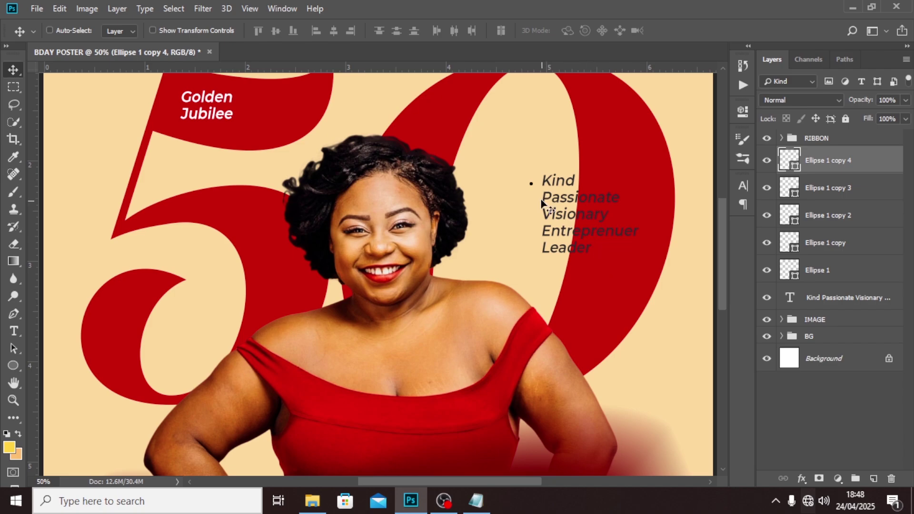
Place the black circle beside the word "Leader" and distribute all five circles evenly in height between the first and last lines.
left_click_drag(540, 204, 532, 267)
left_click_drag(614, 273, 613, 273)
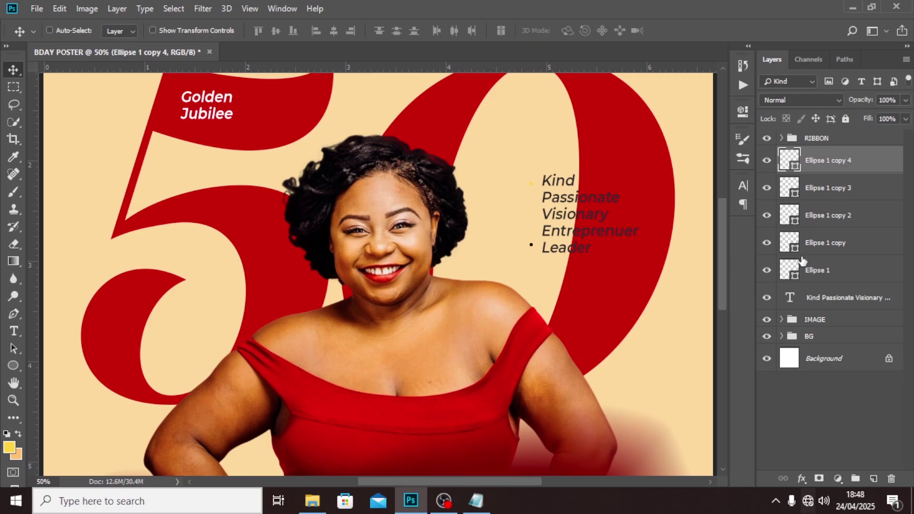
left_click(807, 272, "shift")
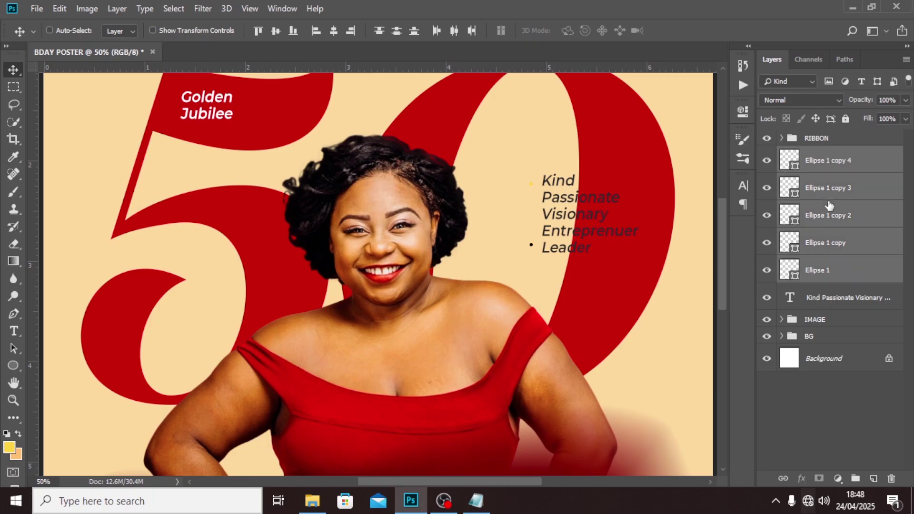
left_click(399, 28)
Recolour the circles beside "Entreprenuer" and "Visionary" black to match the bullet beside "Leader".
double_click(788, 161)
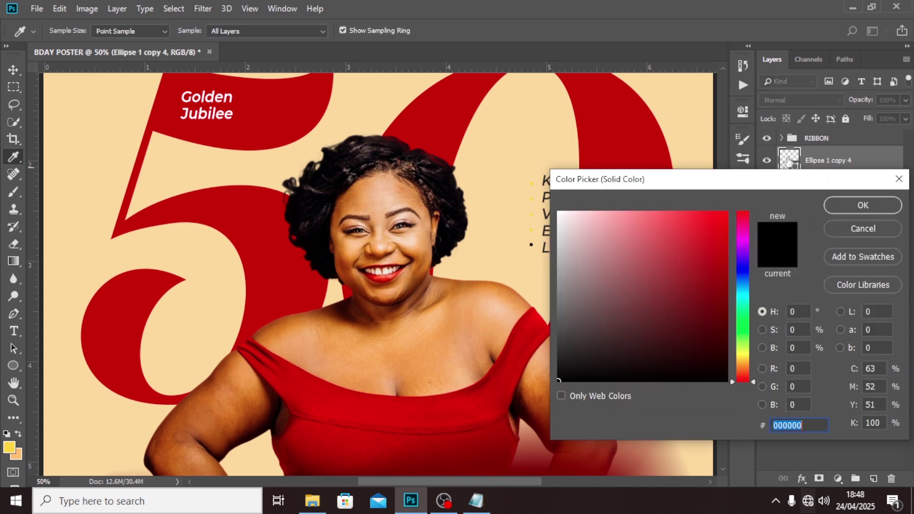
left_click(830, 204)
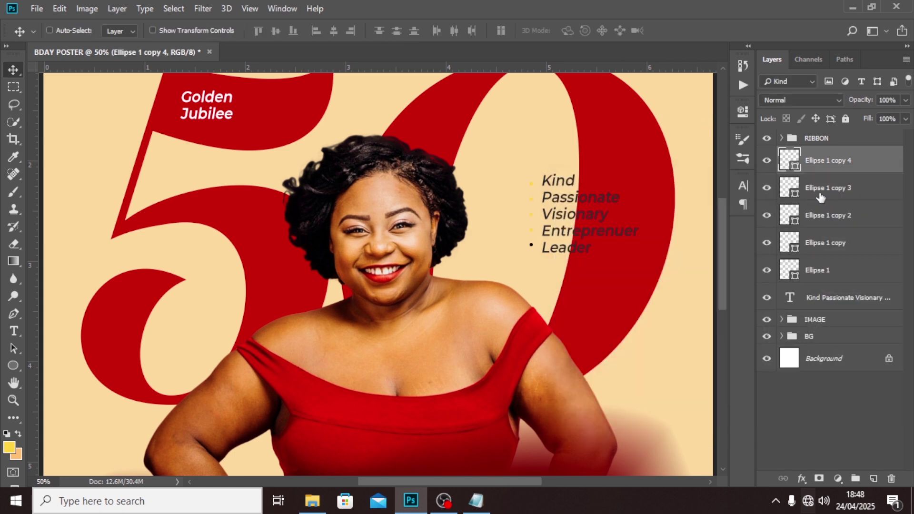
double_click(790, 189)
left_click_drag(686, 221, 524, 394)
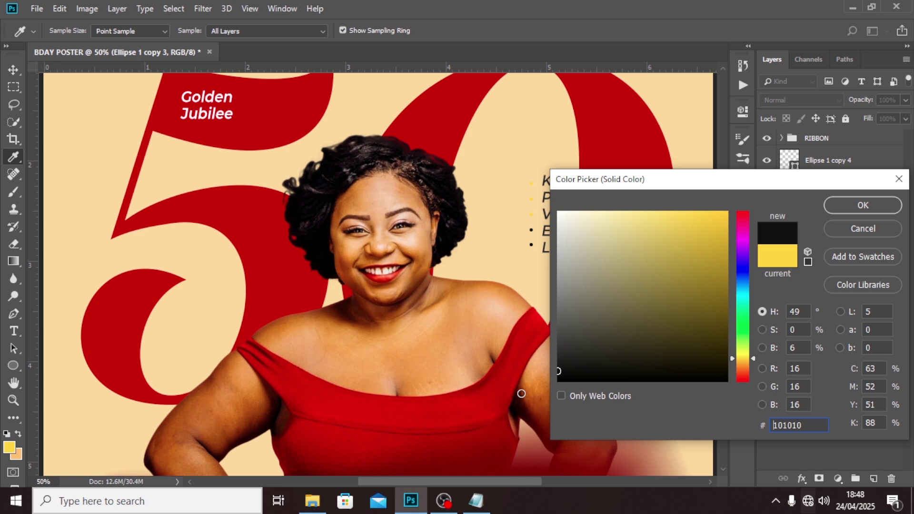
left_click(873, 209)
left_click(790, 216)
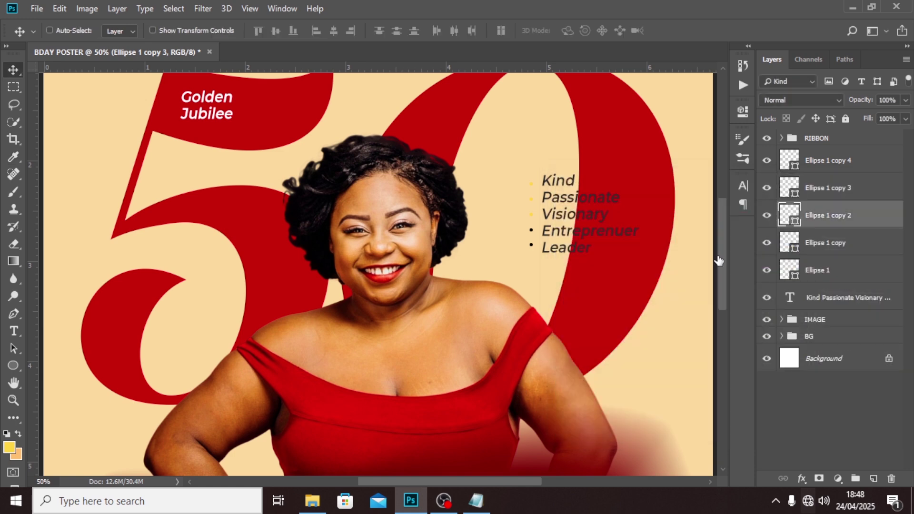
left_click_drag(595, 293, 562, 381)
left_click(825, 213)
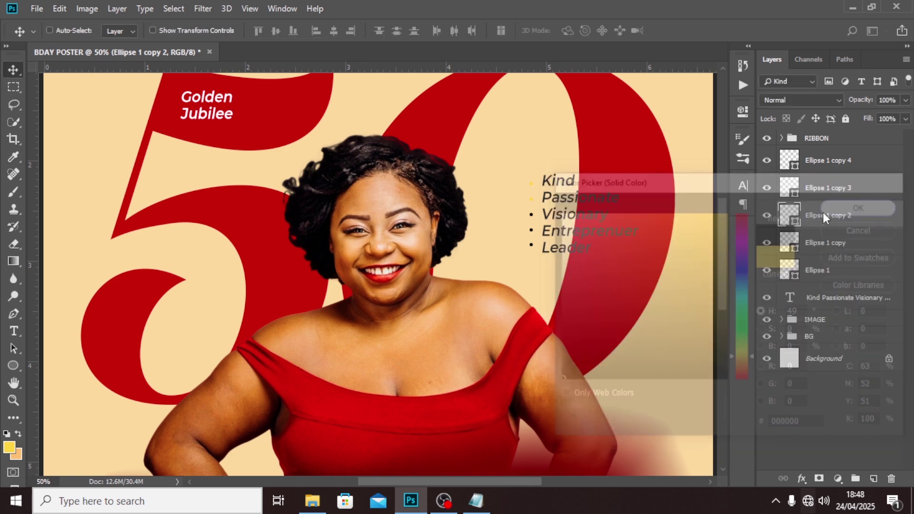
Recolour the circles beside "Passionate" and "Kind" black.
double_click(790, 243)
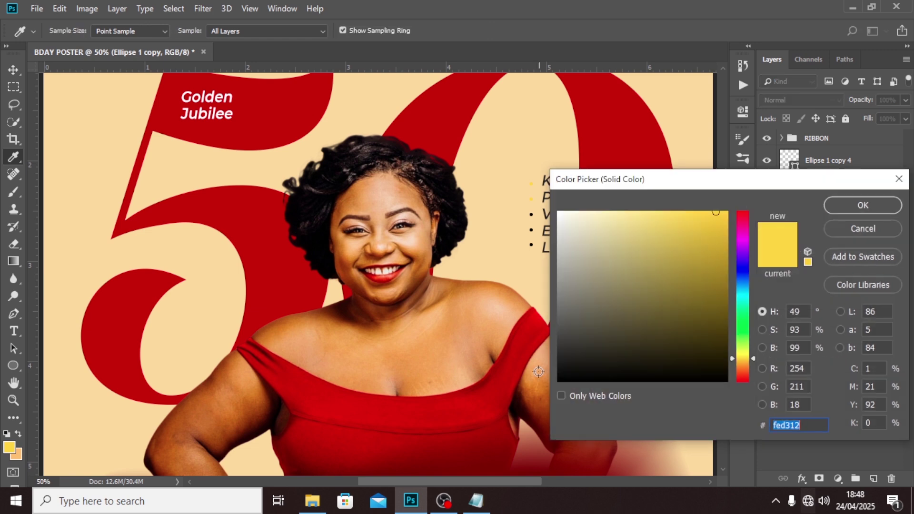
left_click(538, 371)
left_click(558, 379)
left_click(852, 206)
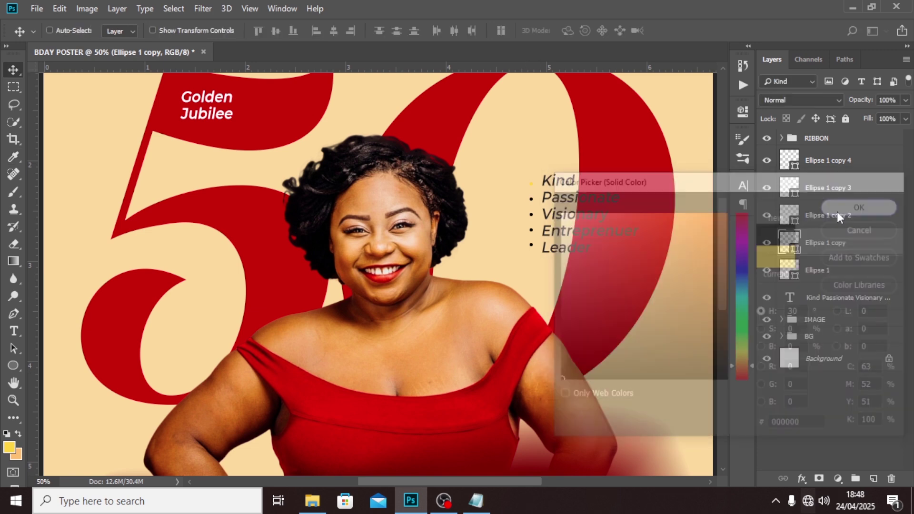
left_click(809, 270)
double_click(789, 270)
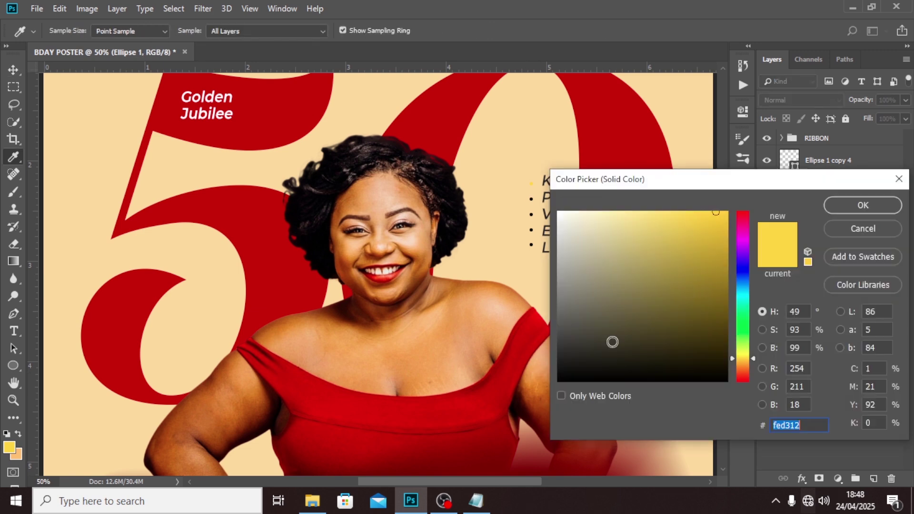
left_click(559, 379)
left_click(848, 205)
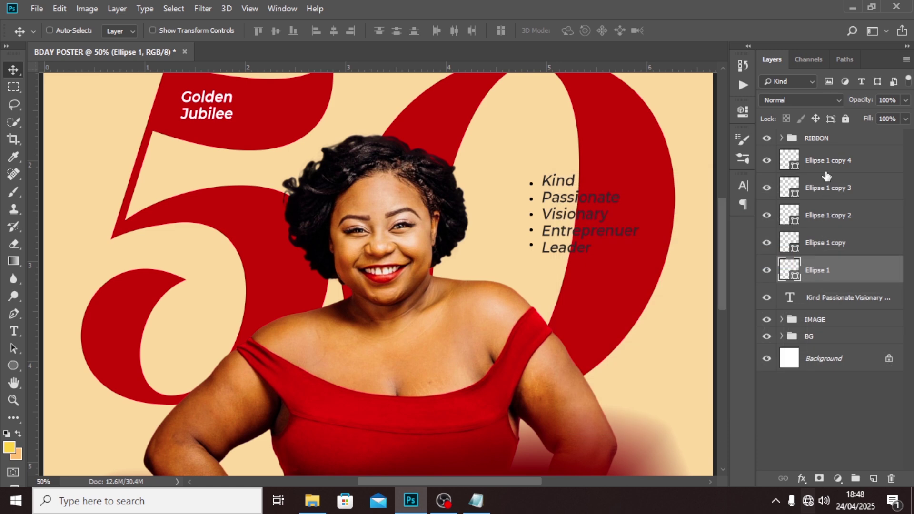
Group the five bullet circles with the trait text and name the group LIST.
left_click(817, 162)
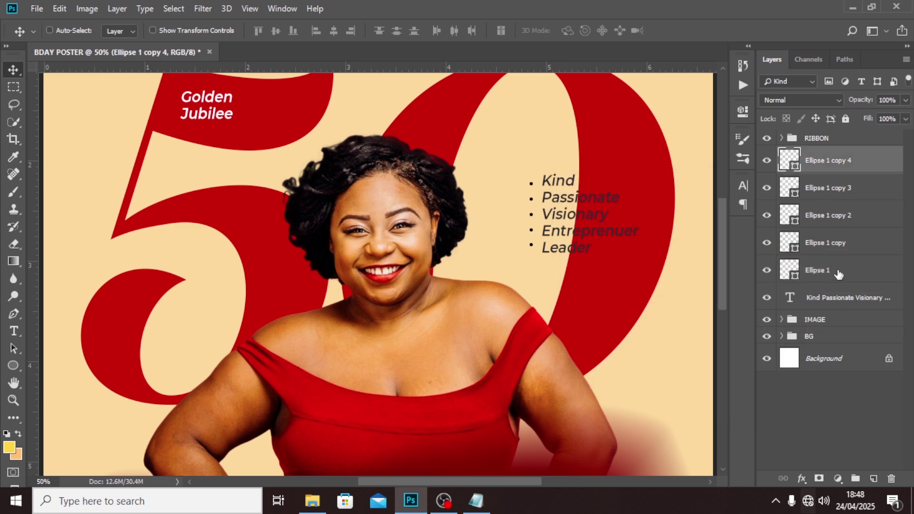
left_click(823, 299, "shift")
key("ctrl+g")
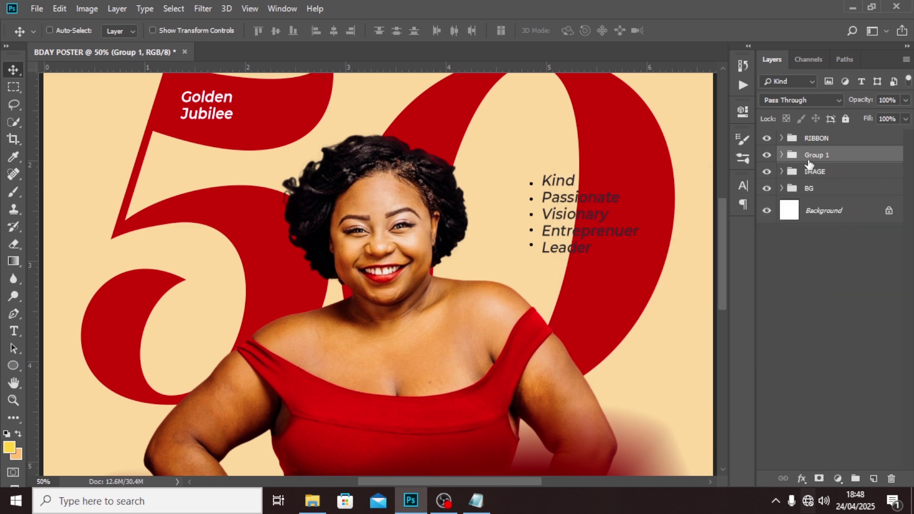
double_click(815, 155)
type("LIST")
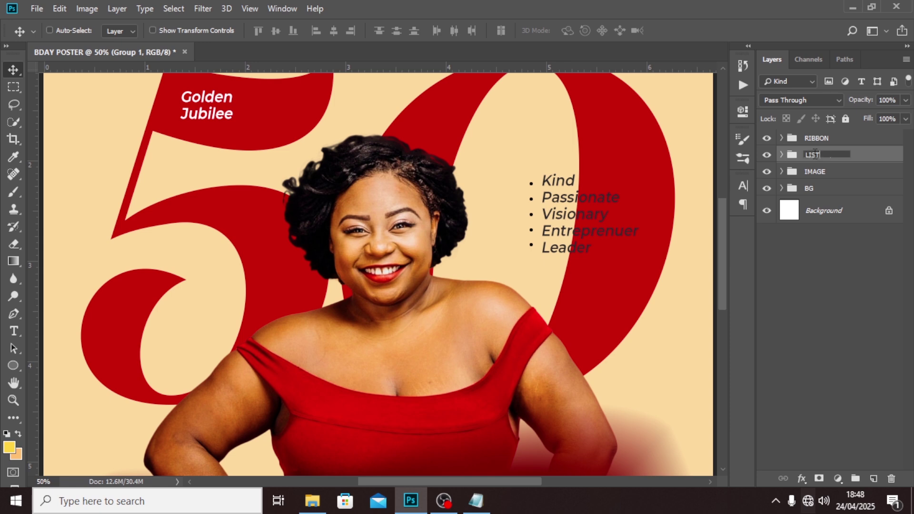
key("Return")
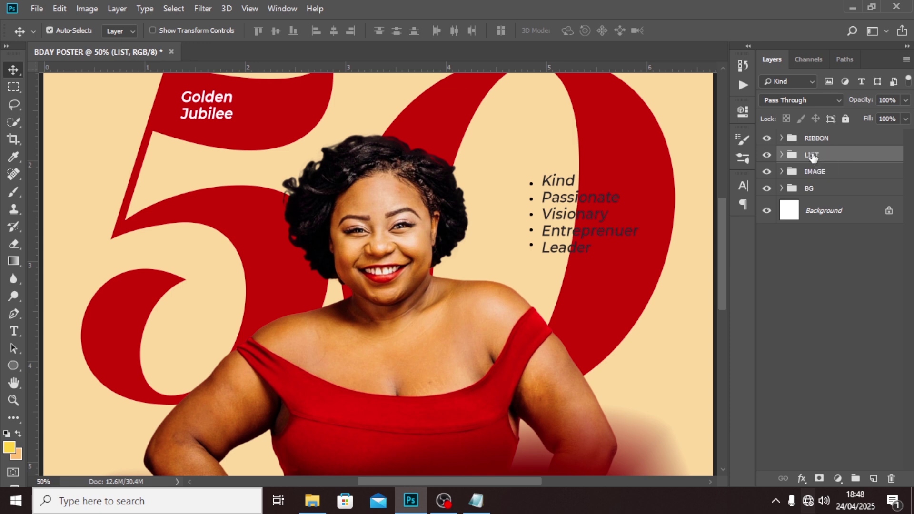
Shift the bulleted list sideways onto the outer stroke of the 0 and draw a rectangular selection around it.
key("ctrl+minus")
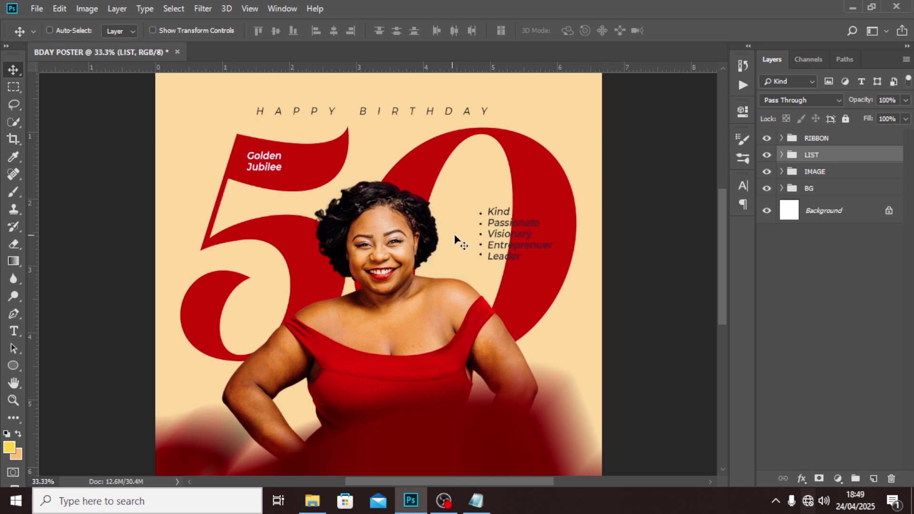
left_click_drag(522, 245, 544, 239)
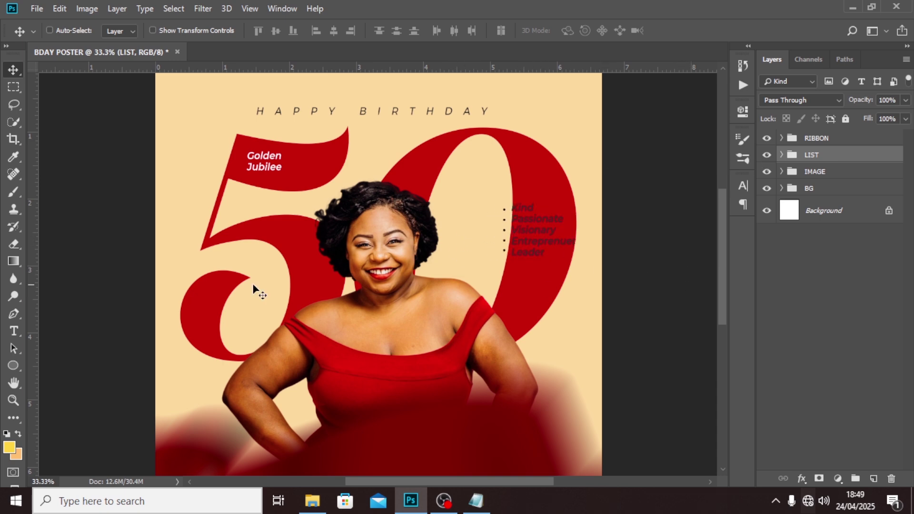
left_click(12, 87)
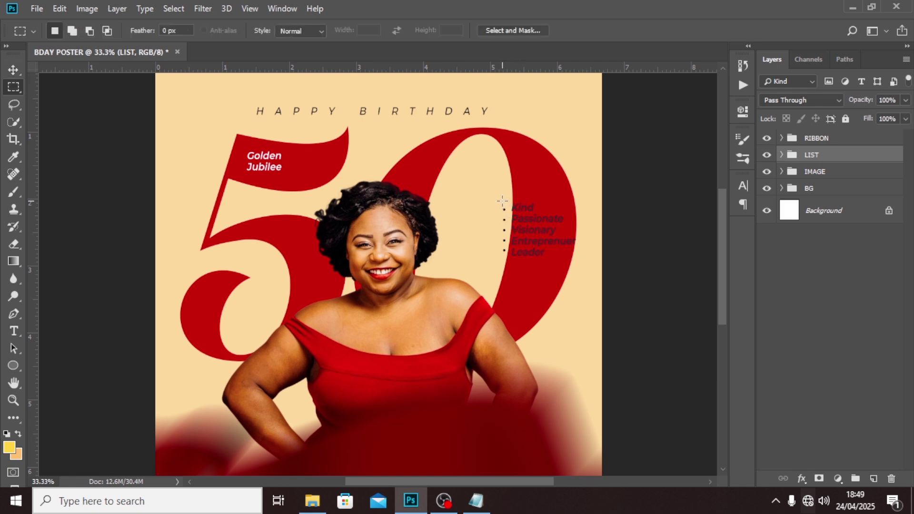
left_click_drag(502, 201, 602, 261)
Add a layer mask to the "50" text from the selection and invert it to cut a gap in the 0 behind the list.
left_click(781, 188)
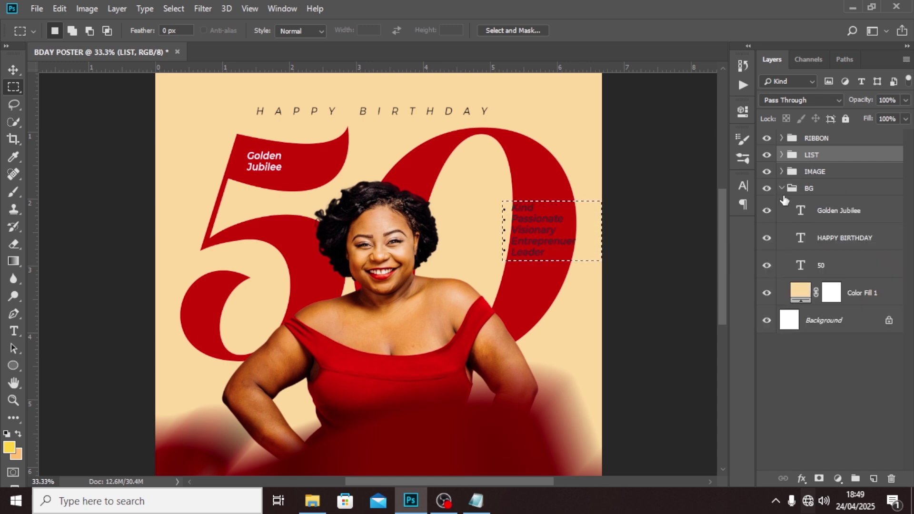
left_click(816, 267)
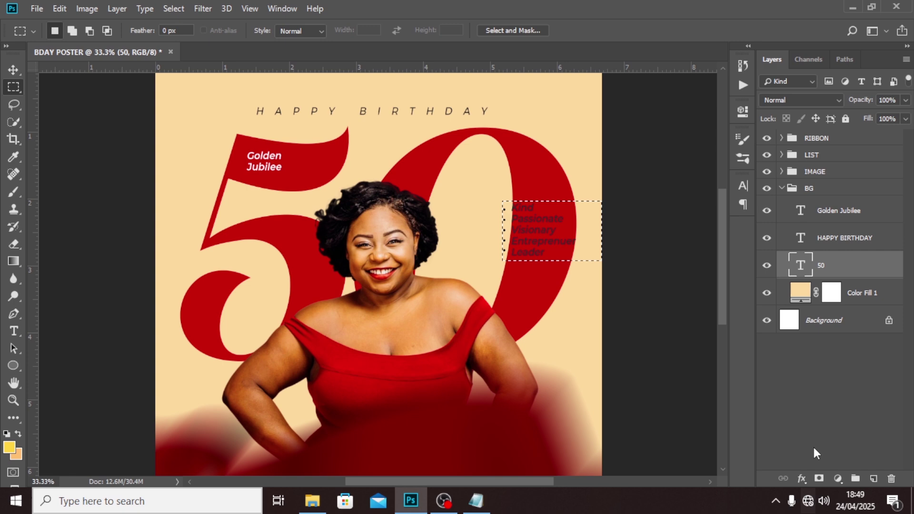
left_click(819, 478)
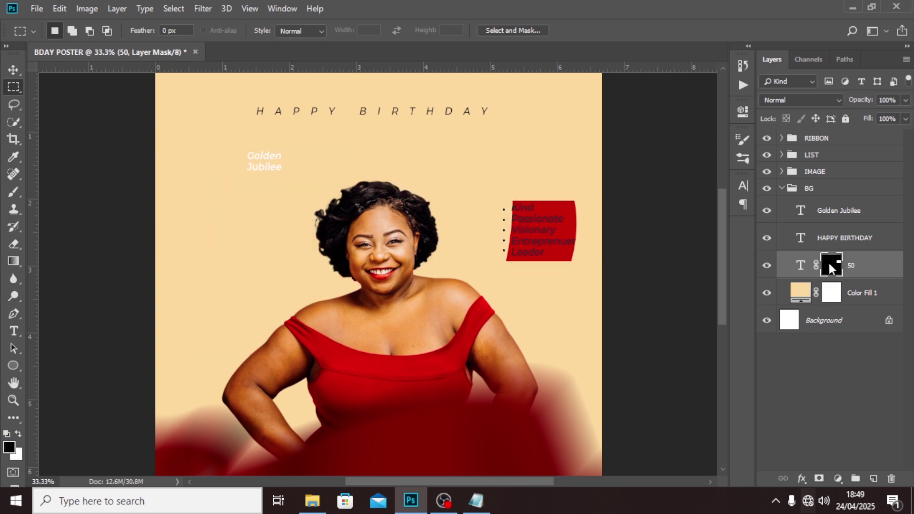
double_click(830, 264)
left_click(524, 205)
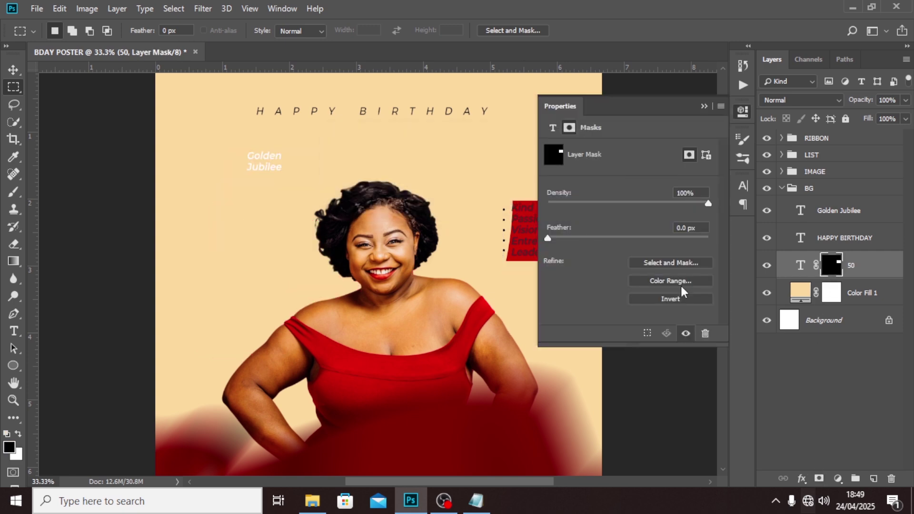
left_click(672, 300)
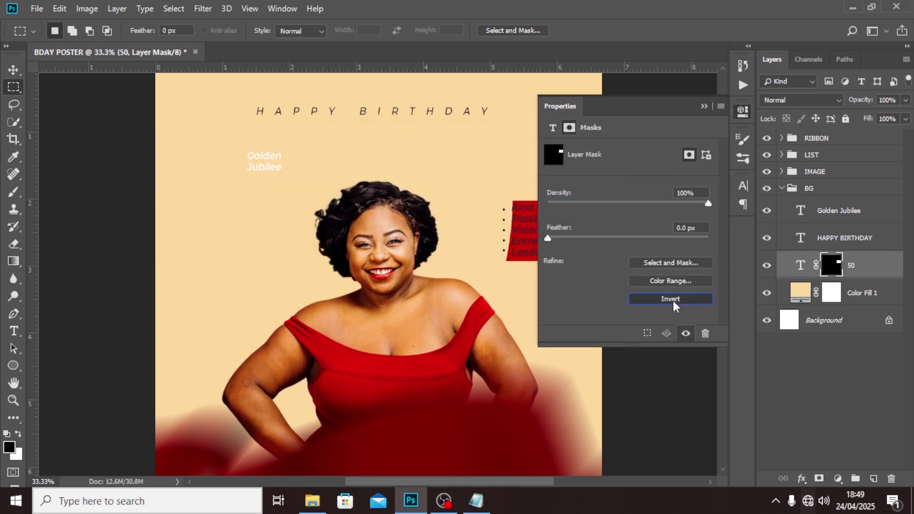
left_click(701, 106)
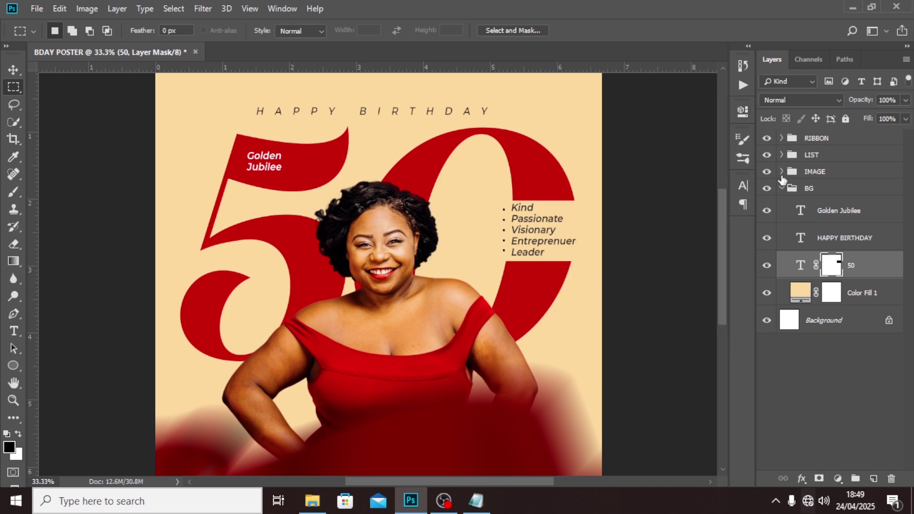
left_click(782, 188)
Nudge the LIST group slightly down within the gap in the 0.
left_click(789, 154)
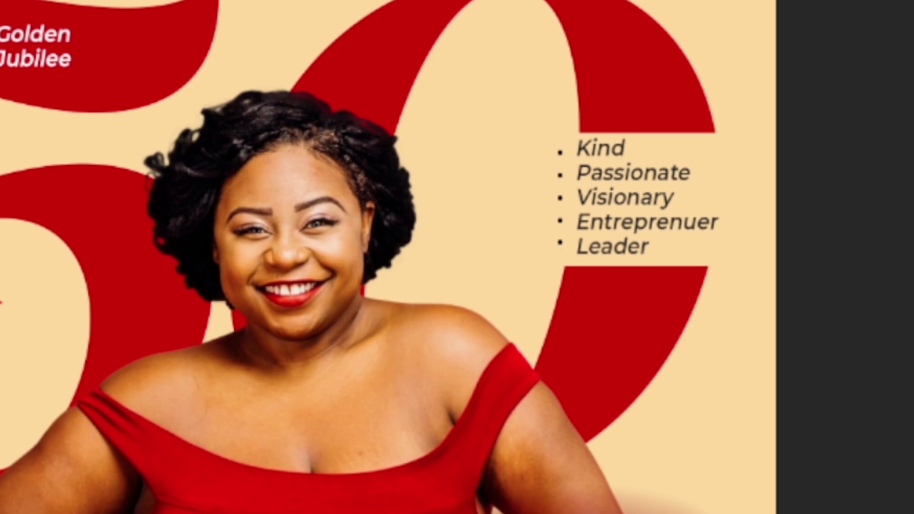
key("Down")
key("Down")
key("Down")
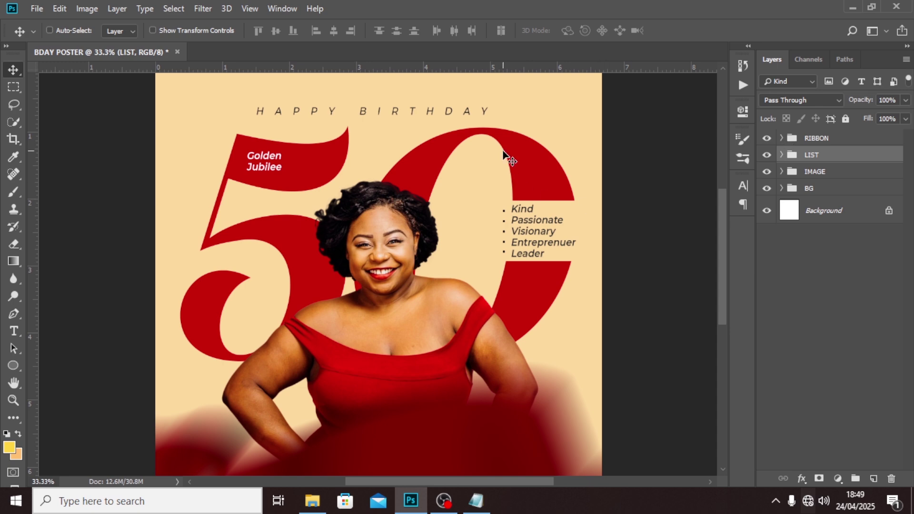
Show the layout grid and start a new text on the lower part of the dress.
scroll(506, 157, "down", 5)
key("ctrl+apostrophe")
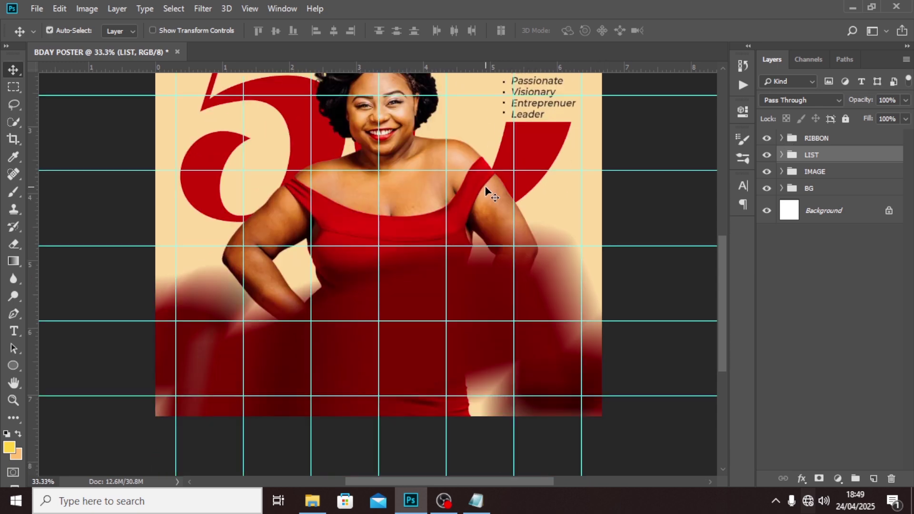
key("t")
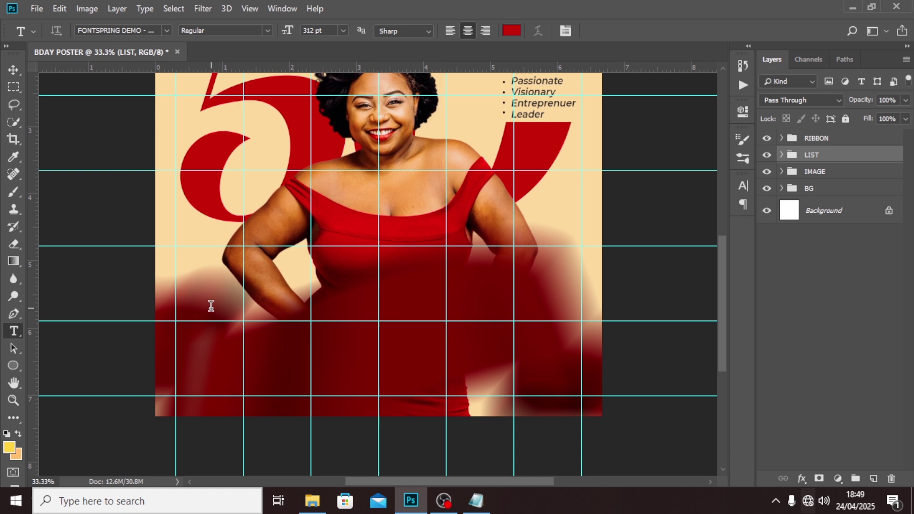
left_click(331, 356)
Copy the celebrant's two-line name from Notepad into the new Photoshop text and move its layer above the RIBBON group.
left_click(481, 505)
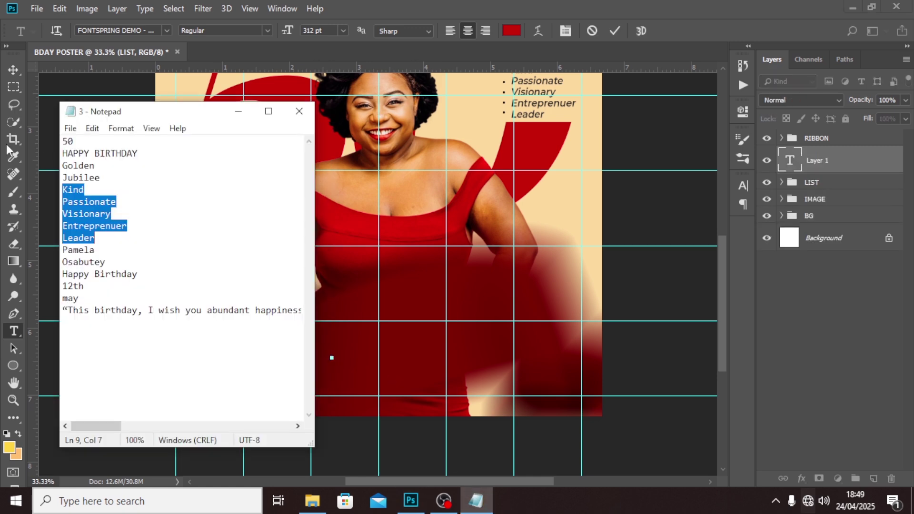
left_click_drag(107, 260, 48, 246)
key("ctrl+c")
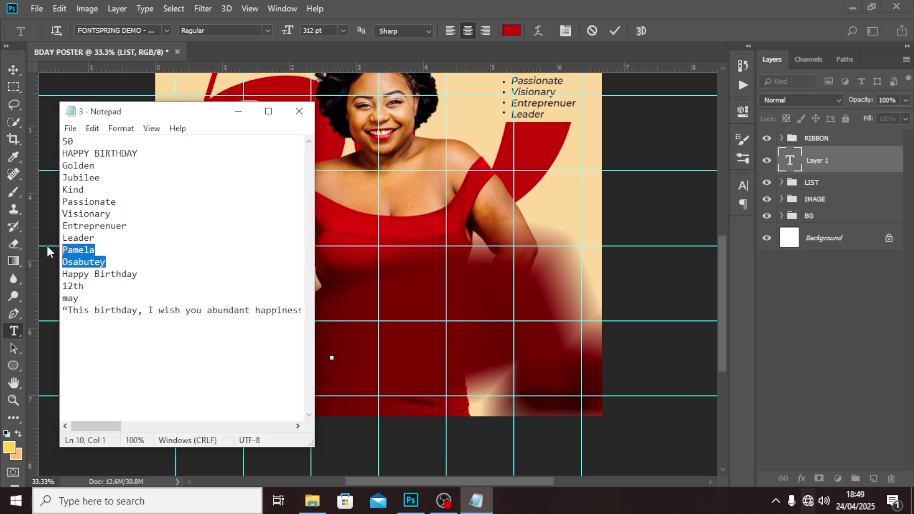
left_click(491, 6)
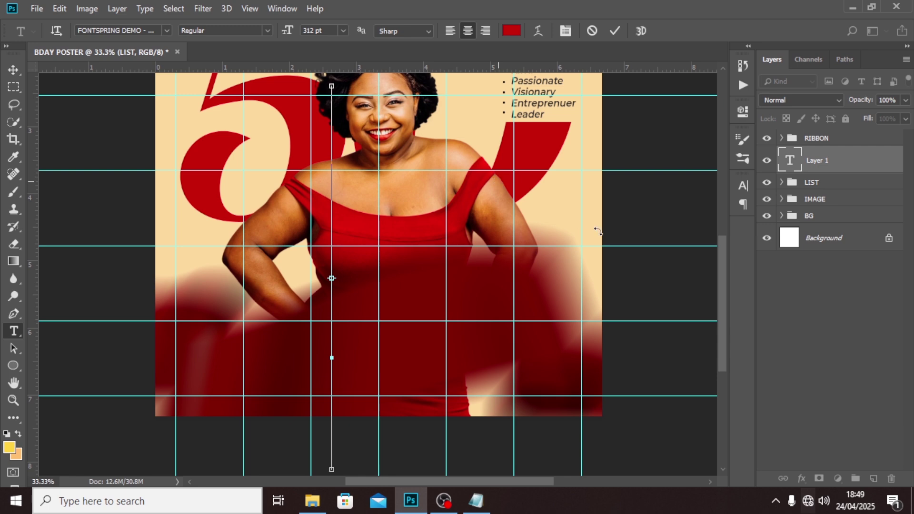
key("ctrl+v")
left_click_drag(828, 164, 805, 127)
Set the name text's colour to white and its font size to 55 pt.
left_click(743, 185)
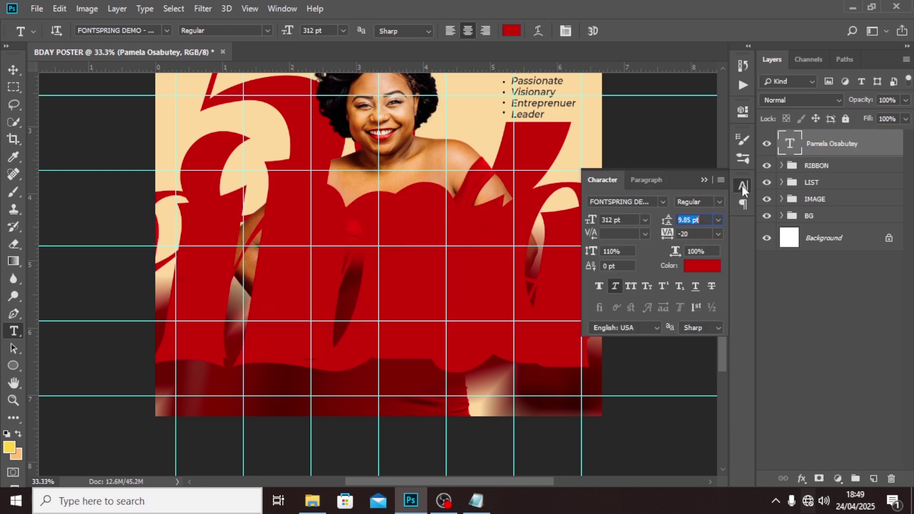
left_click(702, 267)
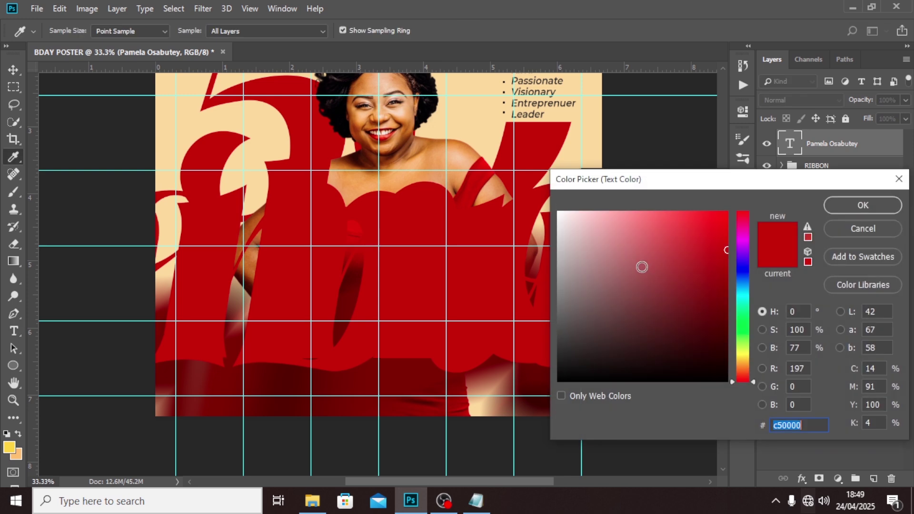
left_click(579, 219)
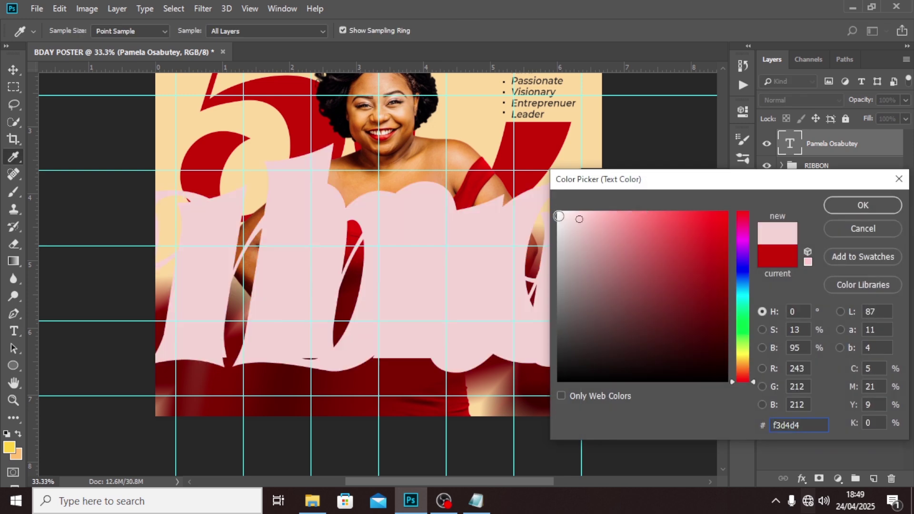
left_click(558, 212)
left_click(841, 203)
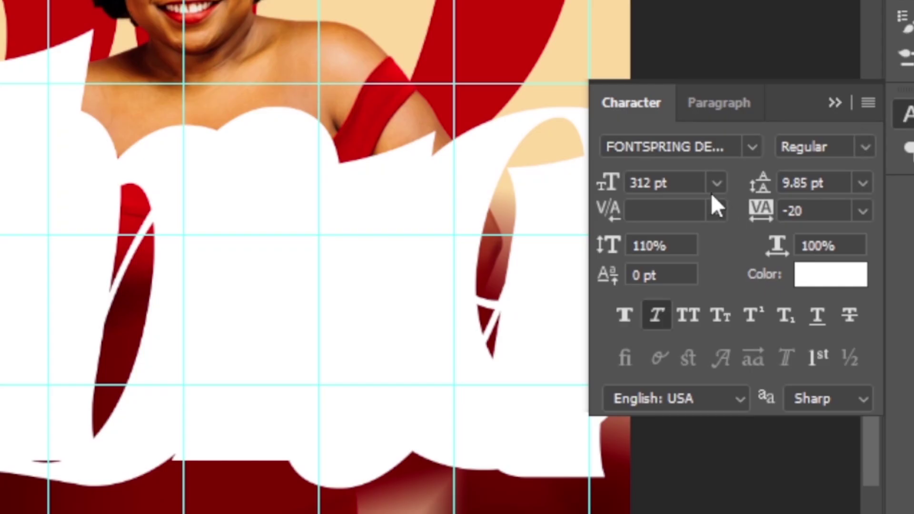
left_click(664, 183)
type("55")
key("Return")
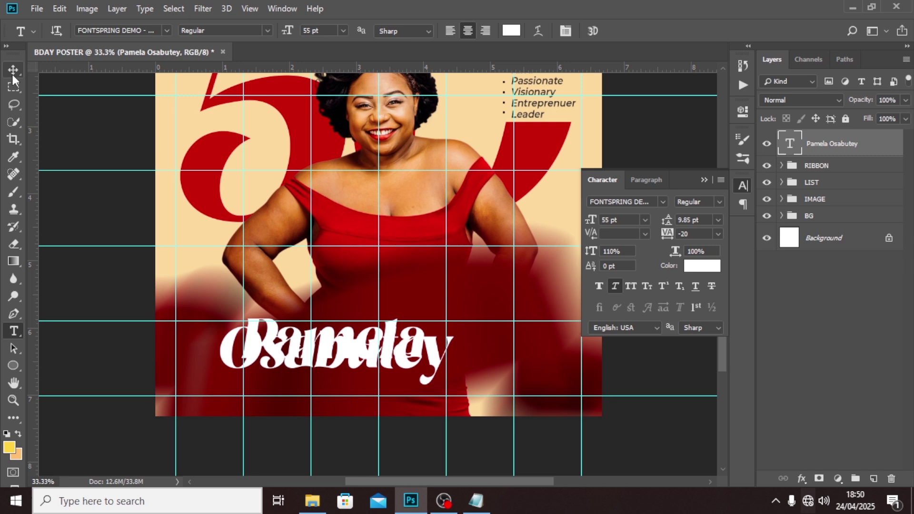
Shift the name towards the middle of the dress and set its leading to 45 pt.
left_click(13, 71)
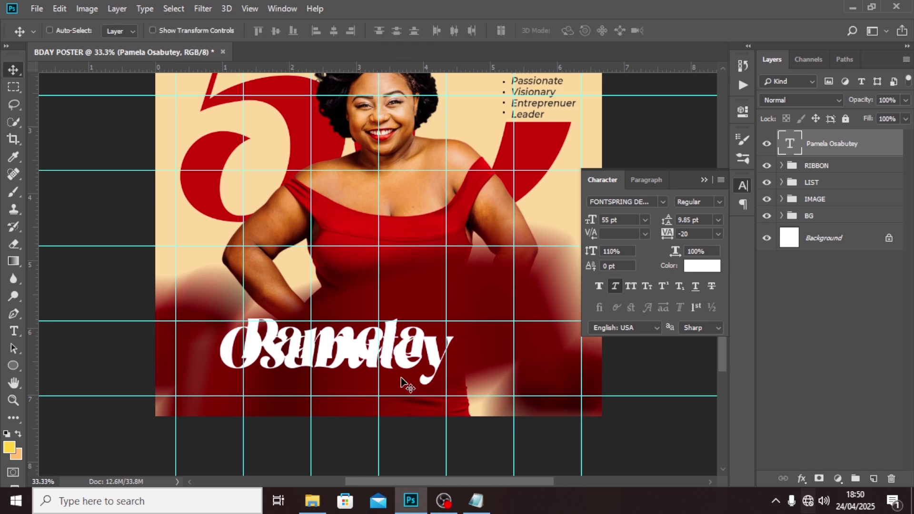
left_click_drag(365, 352, 414, 341)
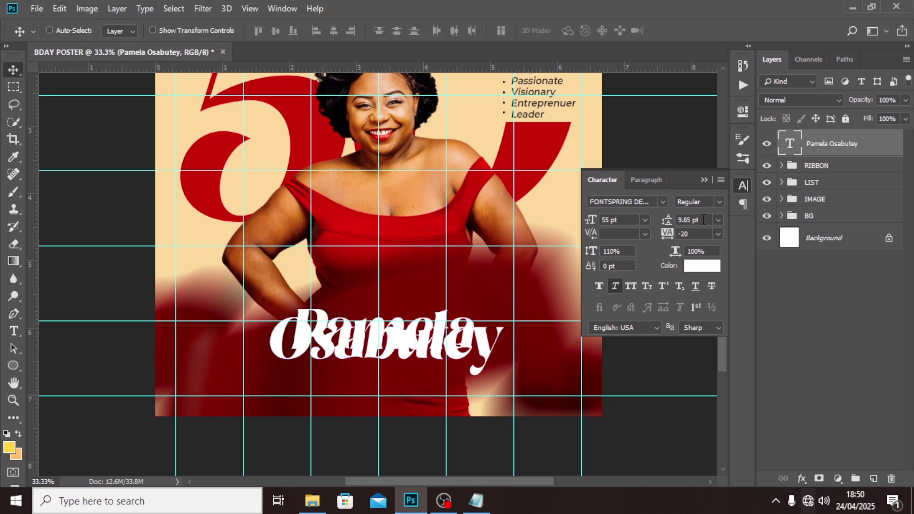
left_click_drag(703, 219, 674, 233)
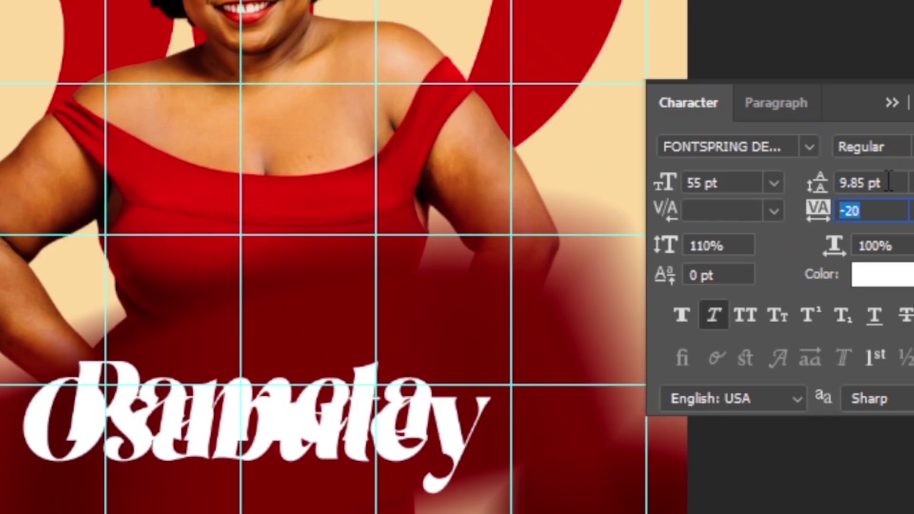
left_click(815, 183)
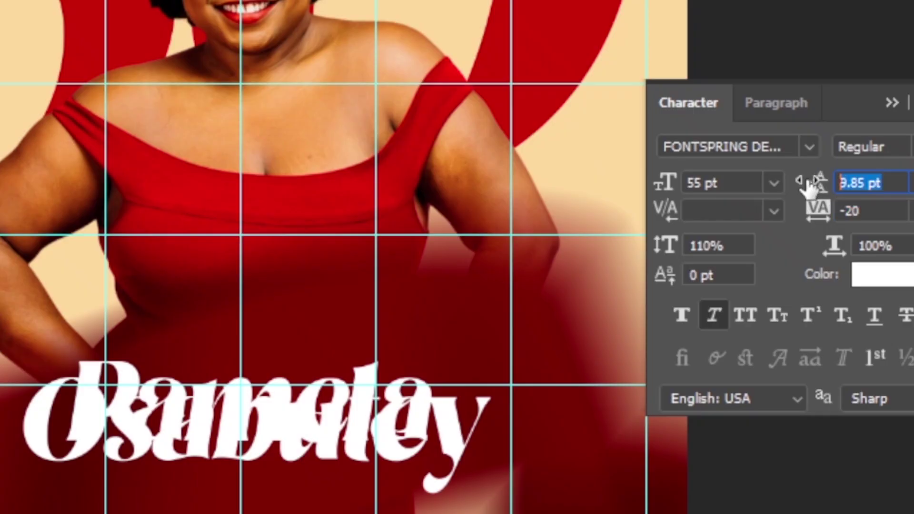
type("45")
key("Return")
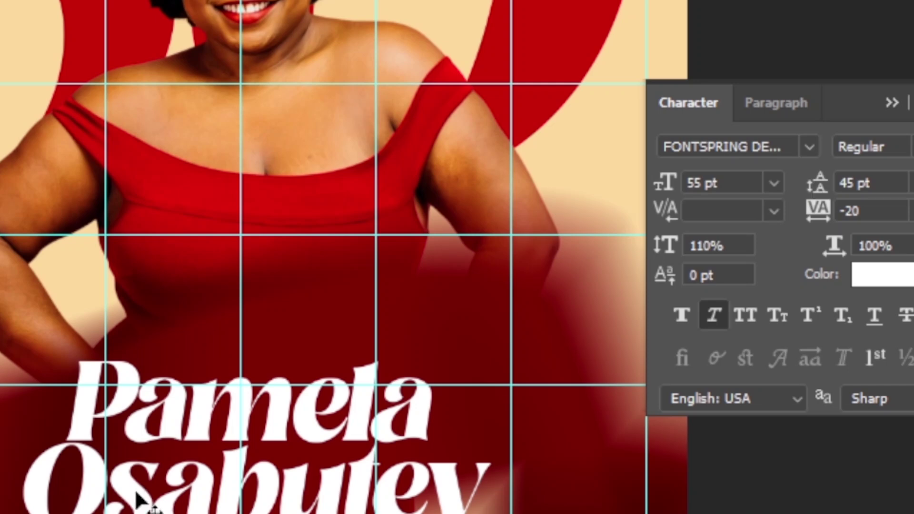
Raise the two-line name on the dress and centre it horizontally on the poster's middle vertical guide.
left_click_drag(202, 445, 213, 379)
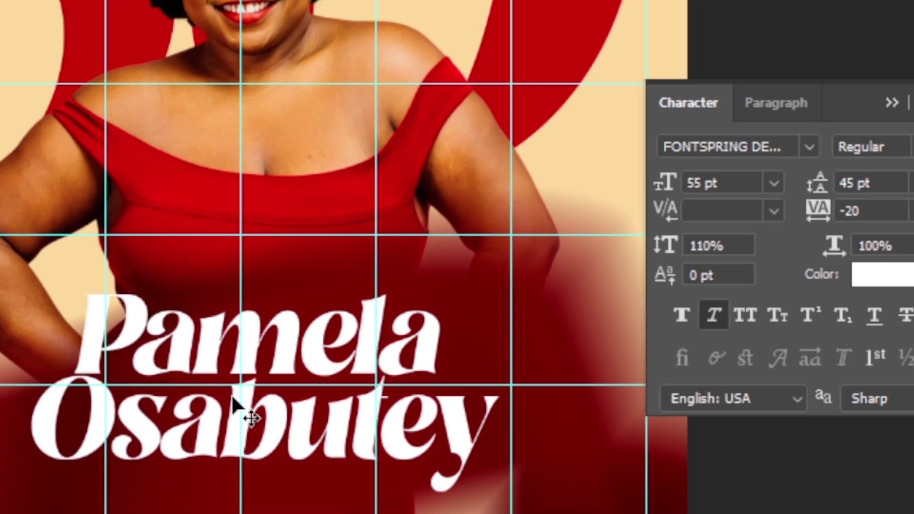
key("Left")
key("Left")
key("Left")
key("Left")
key("Left")
key("Left")
key("Left")
key("Left")
key("Left")
key("Left")
key("Left")
key("Left")
key("Left")
key("Left")
key("Left")
key("Left")
key("Left")
key("Left")
key("Left")
key("Left")
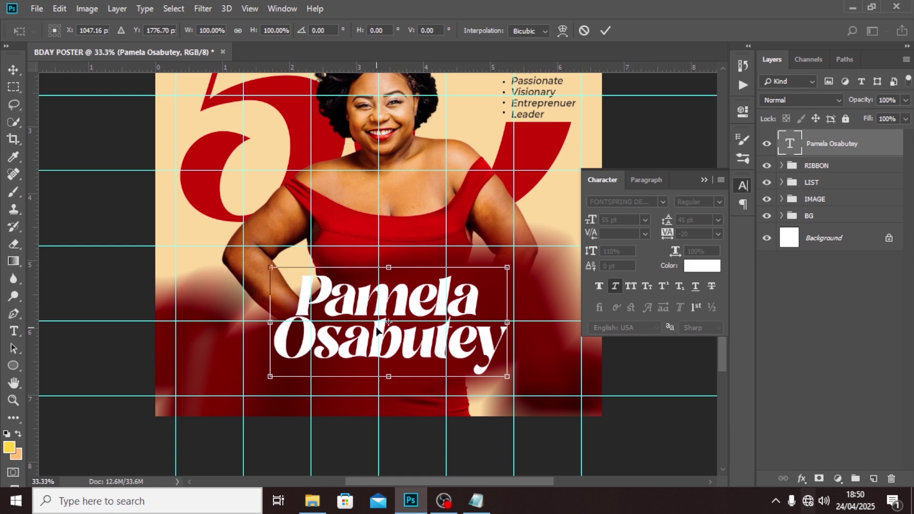
key("Left")
key("Left")
key("Left")
key("Left")
key("Left")
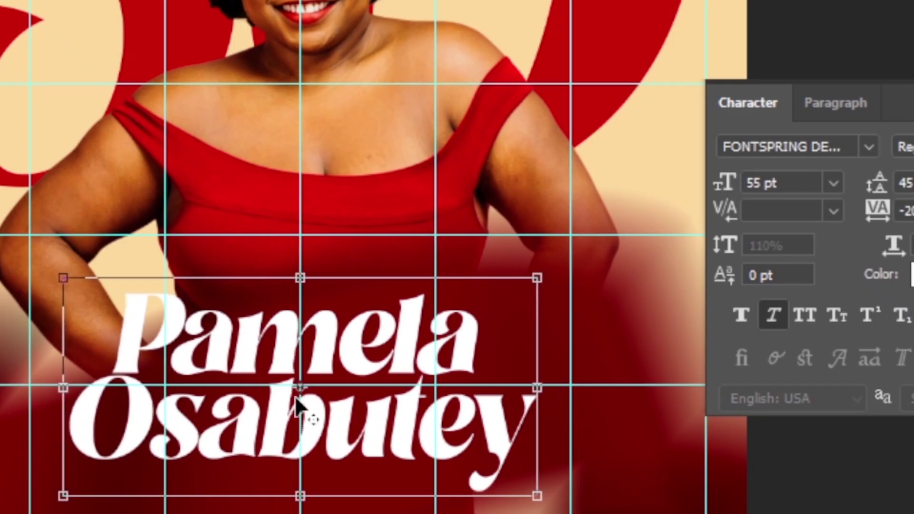
key("Left")
key("Left")
key("Left")
key("Left")
key("Left")
key("Left")
key("Left")
key("Left")
key("Left")
key("Left")
key("Left")
key("Left")
key("Left")
key("Left")
key("Left")
key("Left")
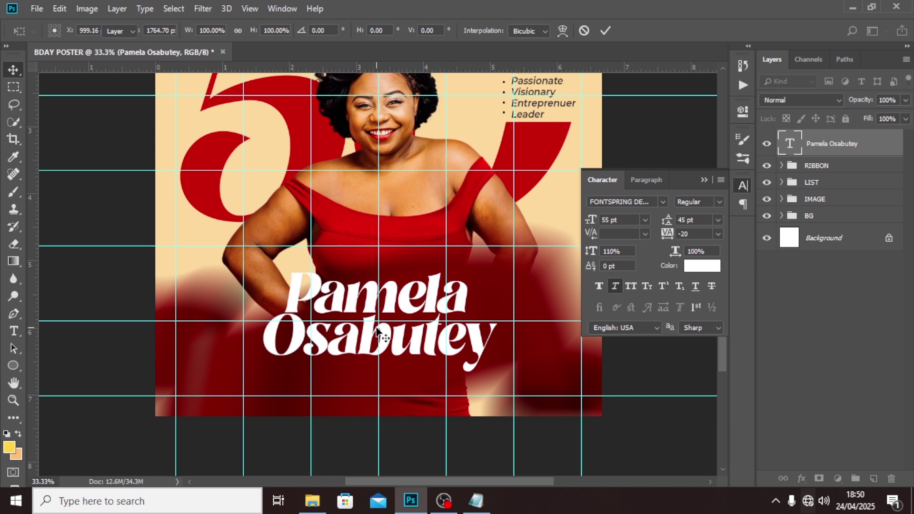
key("Return")
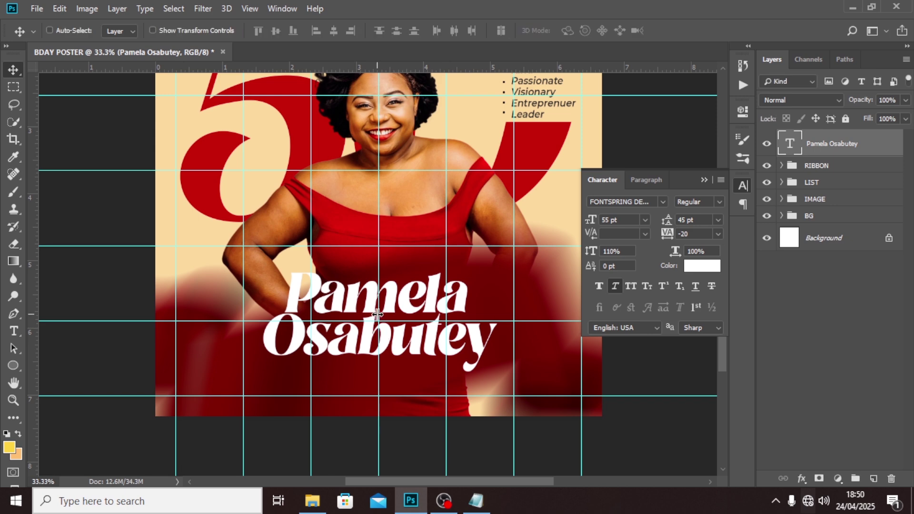
Hide the layout grid and shift the name slightly down and to the left on the dress.
scroll(377, 314, "down", 2)
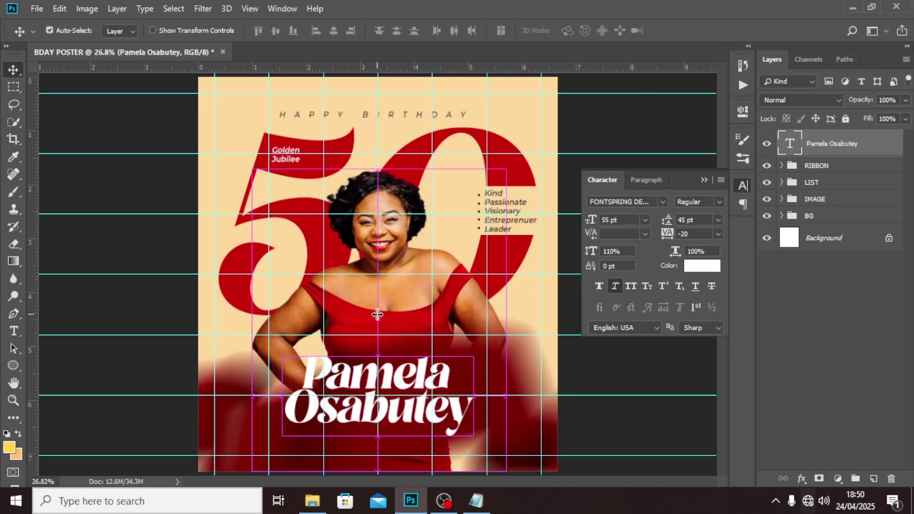
key("ctrl+j")
key("ctrl+z")
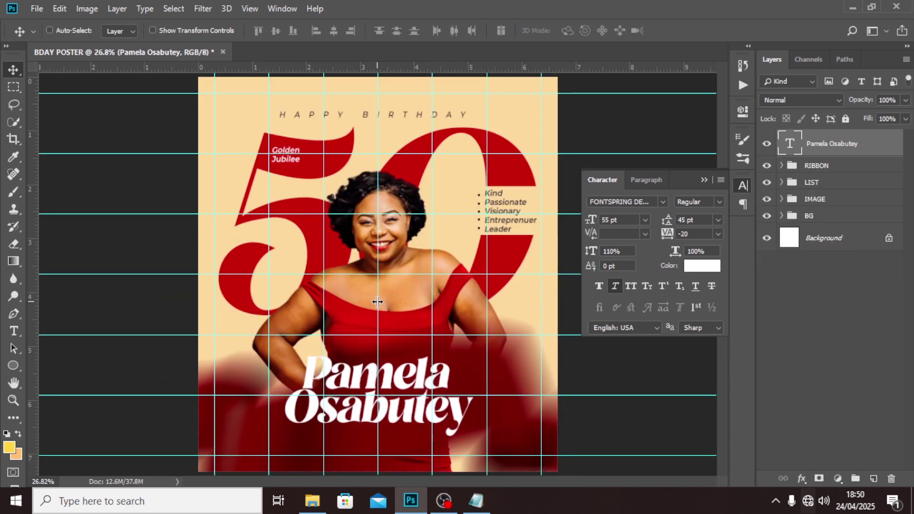
key("ctrl+semicolon")
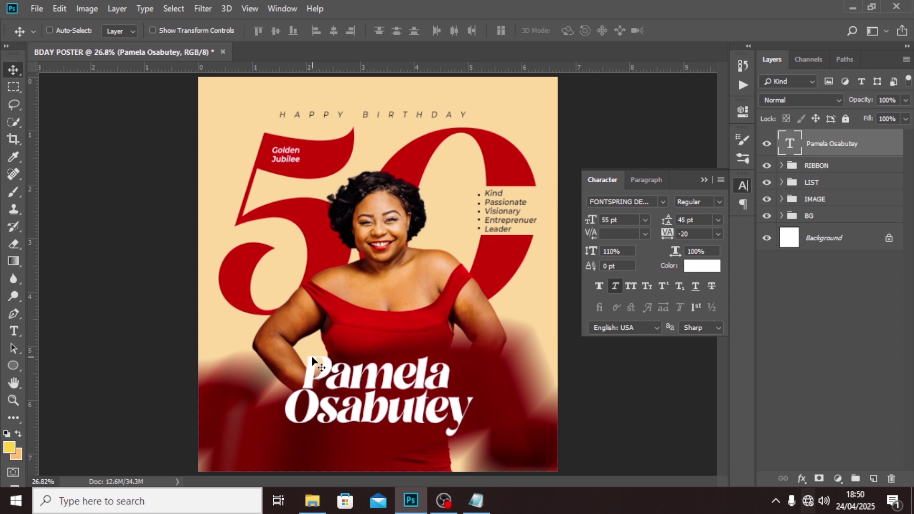
key("shift+Down")
key("shift+Down")
key("shift+Down")
key("shift+Down")
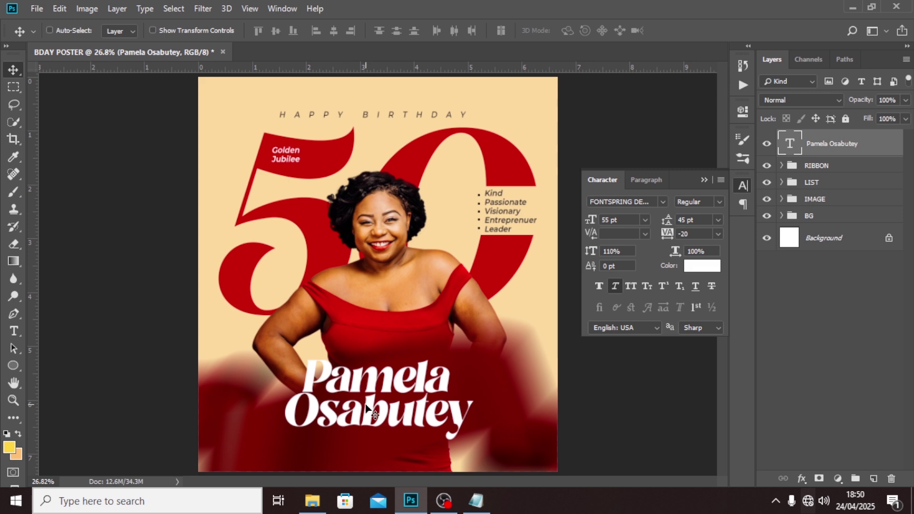
left_click_drag(365, 405, 349, 406)
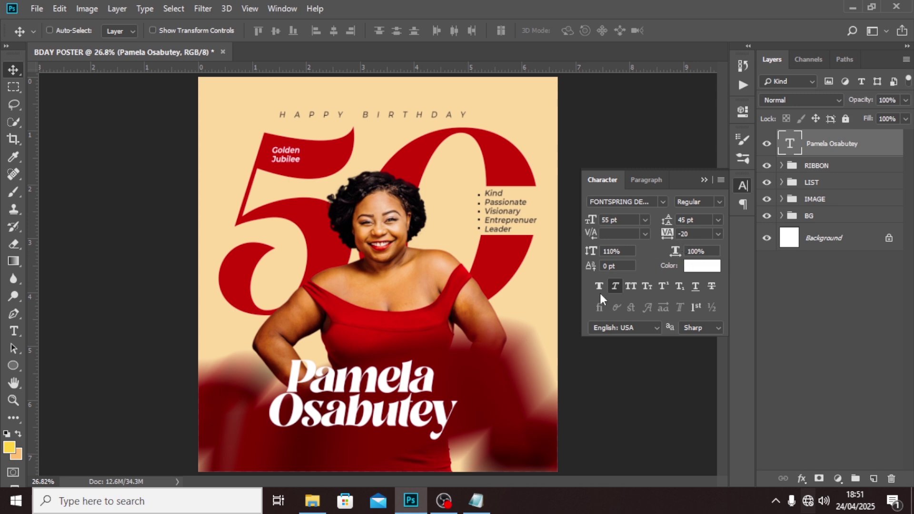
Add a new text near the poster's lower edge with "Happy Birthday" copied from the Notepad text.
key("t")
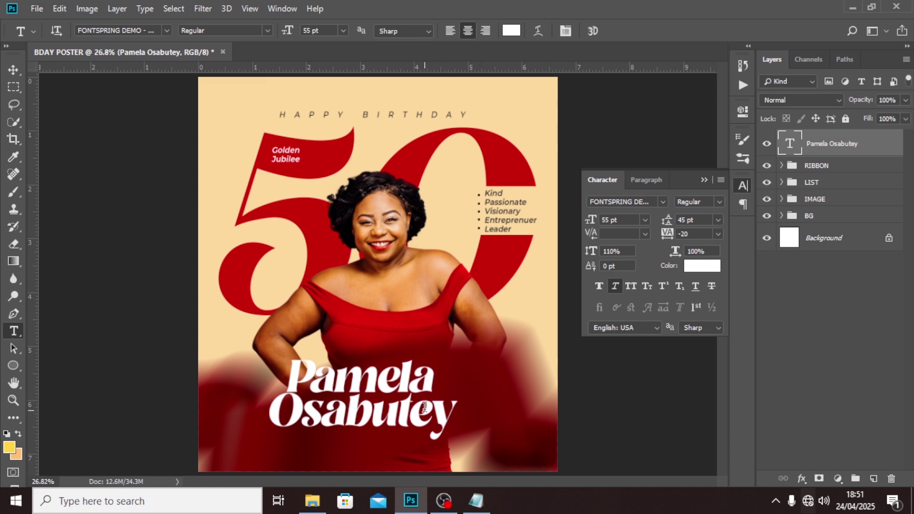
left_click(486, 441)
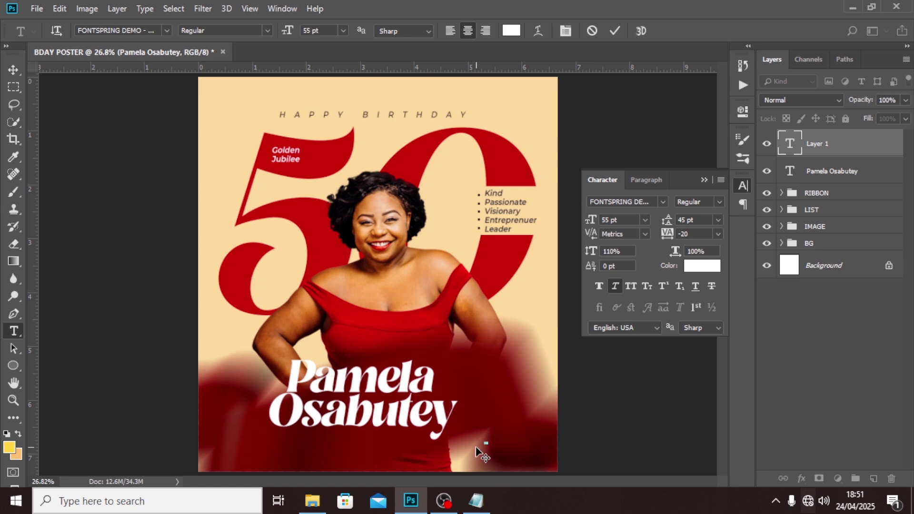
left_click(475, 500)
left_click_drag(137, 275, 60, 275)
key("ctrl+c")
left_click(238, 111)
key("ctrl+v")
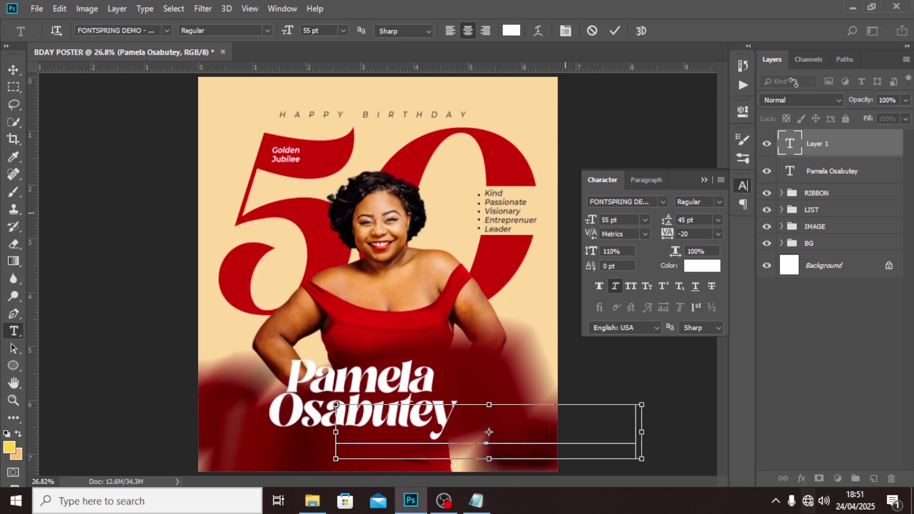
left_click(808, 158)
key("v")
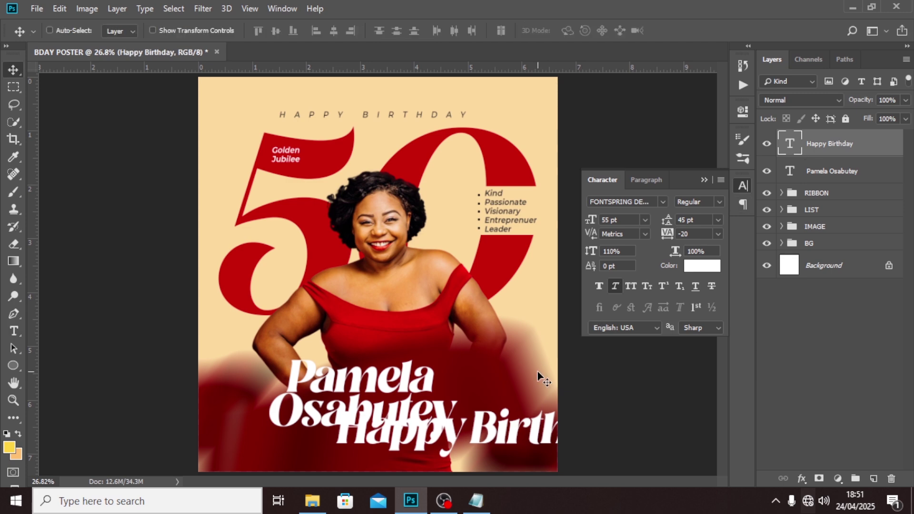
Move "Happy Birthday" above the name and set it in Montserrat at 16 pt.
left_click_drag(485, 431, 393, 324)
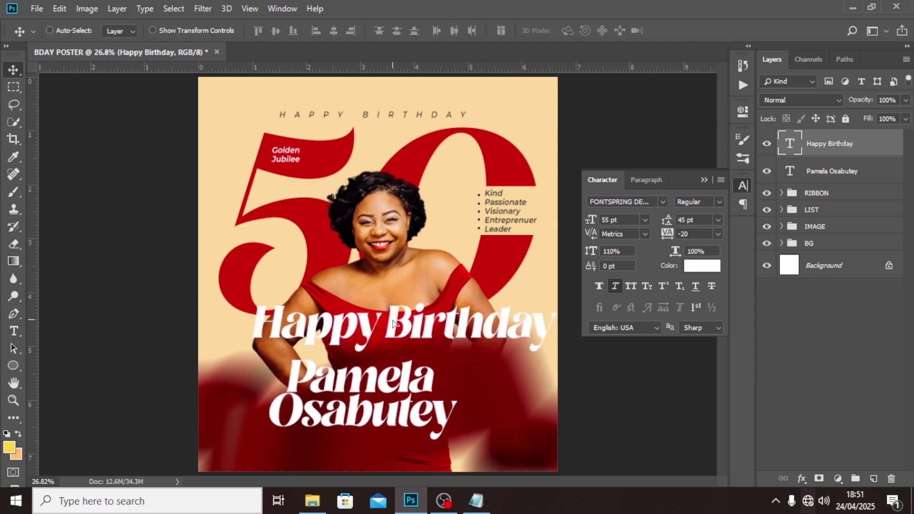
left_click(662, 202)
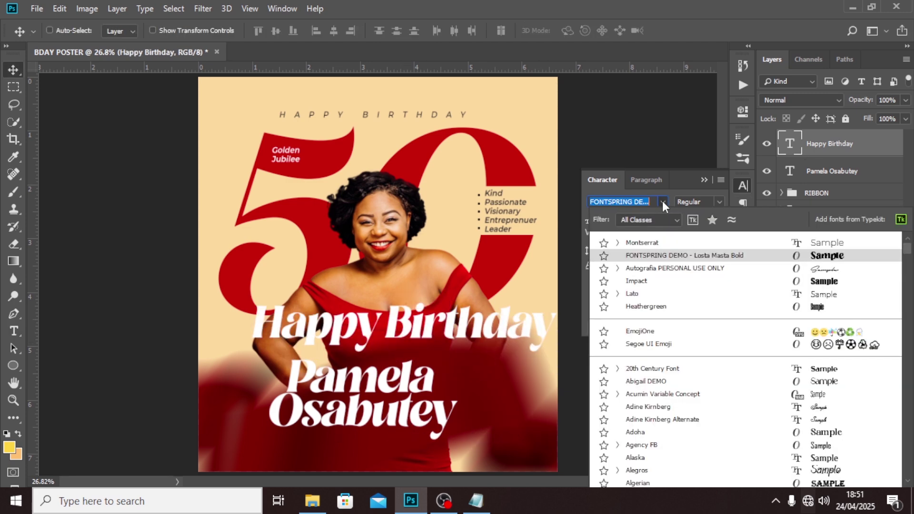
left_click(652, 243)
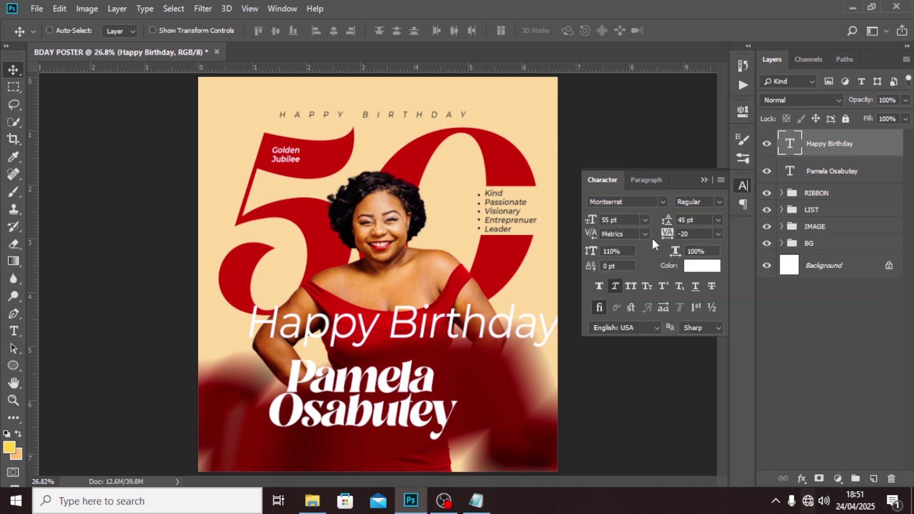
left_click(613, 219)
type("16")
key("Return")
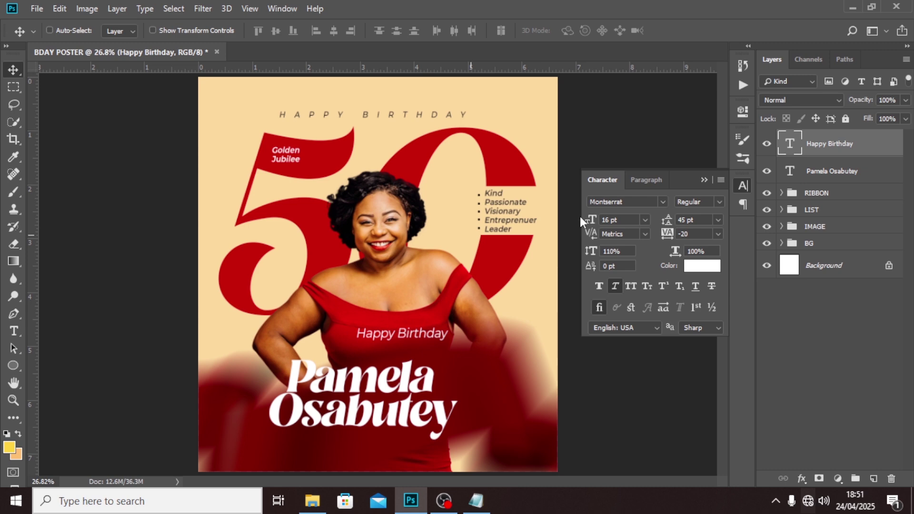
Move "Happy Birthday" down to just above the name and centre it horizontally on the poster's middle vertical guide.
left_click_drag(408, 337, 368, 349)
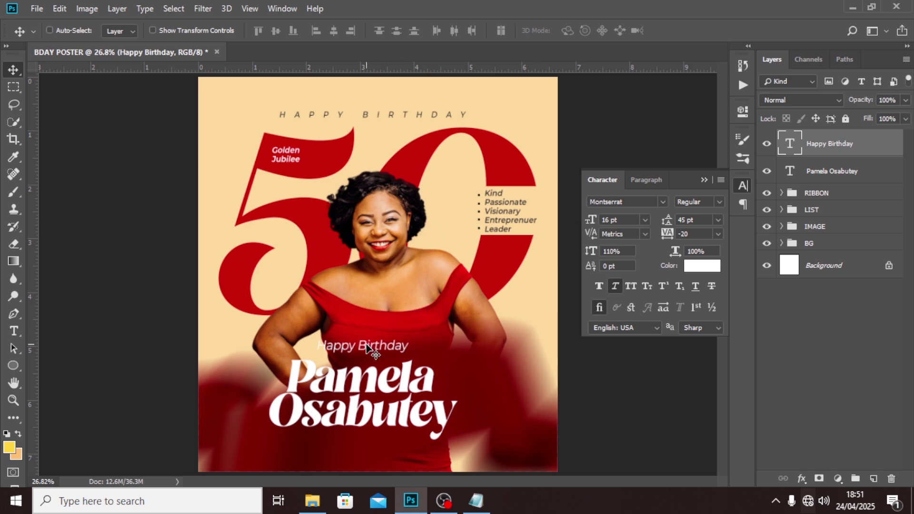
key("ctrl+t")
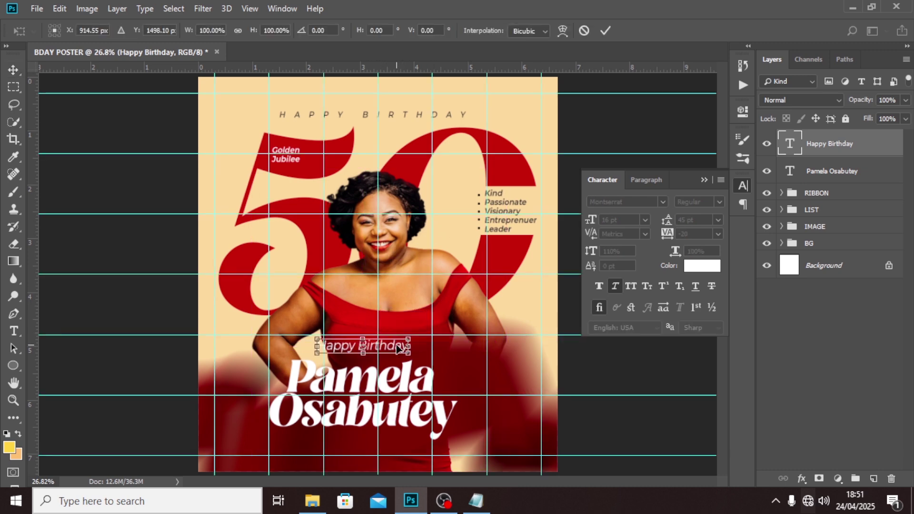
key("shift+Right")
key("shift+Right")
key("shift+Right")
key("shift+Right")
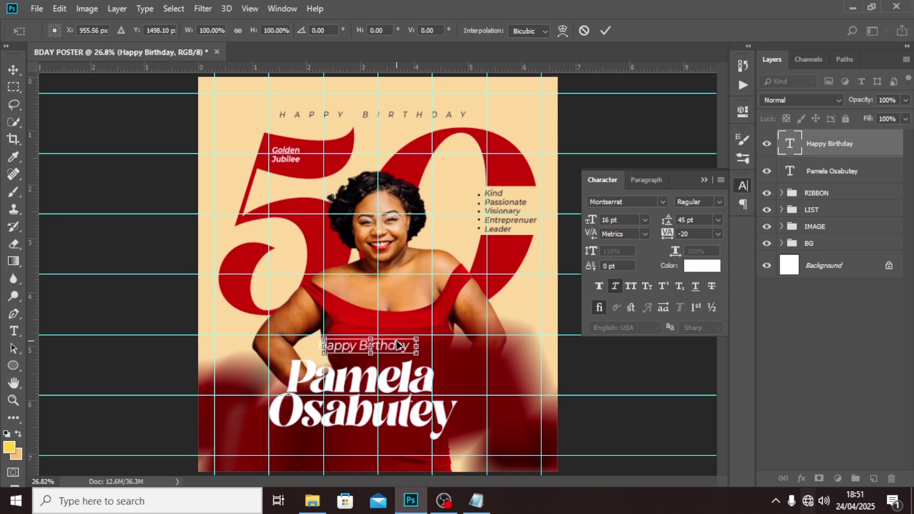
key("shift+Right")
key("shift+Right")
key("shift+Right")
key("shift+Right")
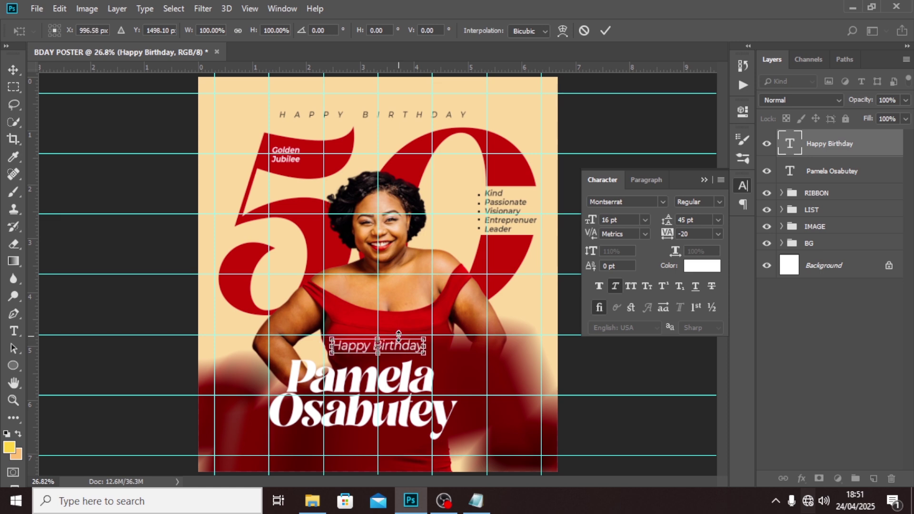
key("Return")
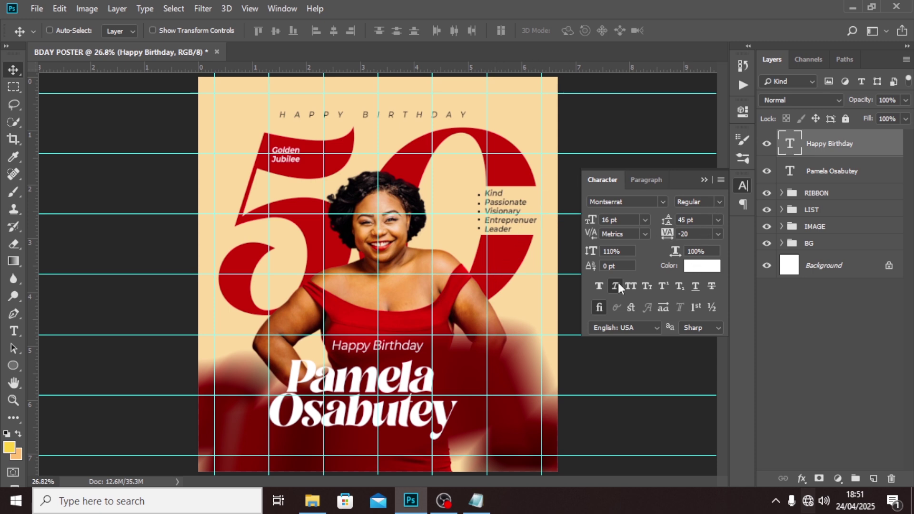
Keep the "Happy Birthday" text colour at white (ffffff) and lower the text slightly so it sits closer to the name.
left_click(705, 267)
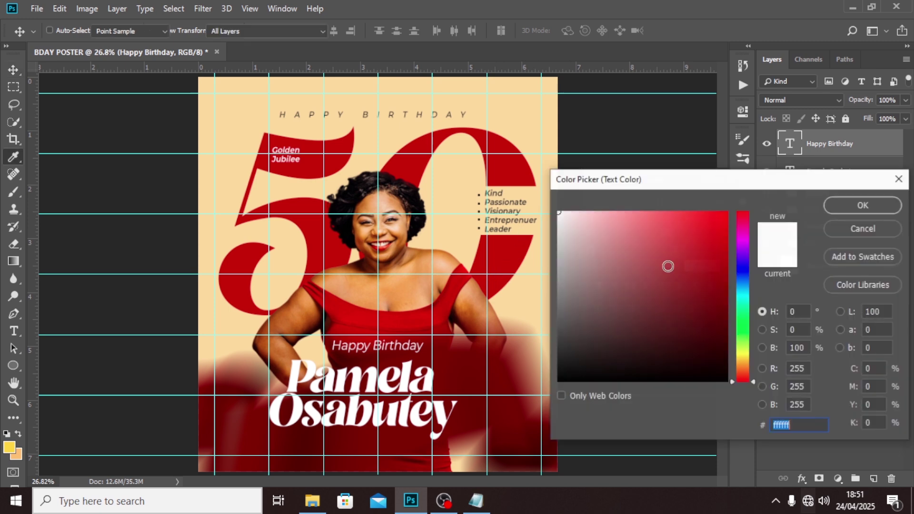
left_click(865, 207)
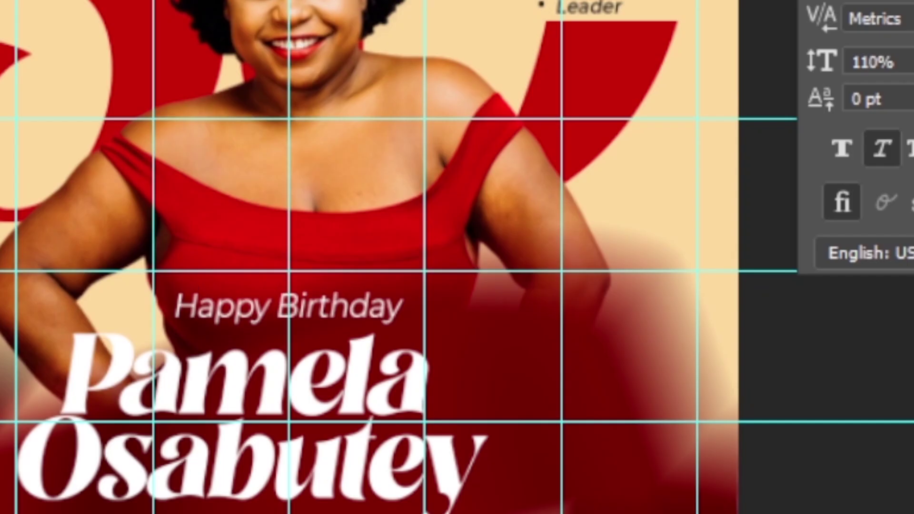
key("Down")
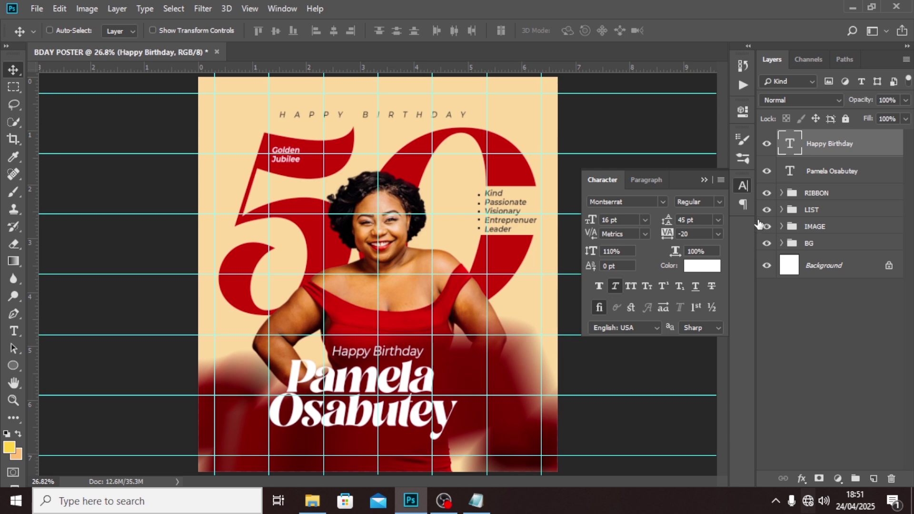
left_click(704, 180)
Add a new two-line text "12th may" to the lower right of the name, copying the wording from the Notepad file.
key("y")
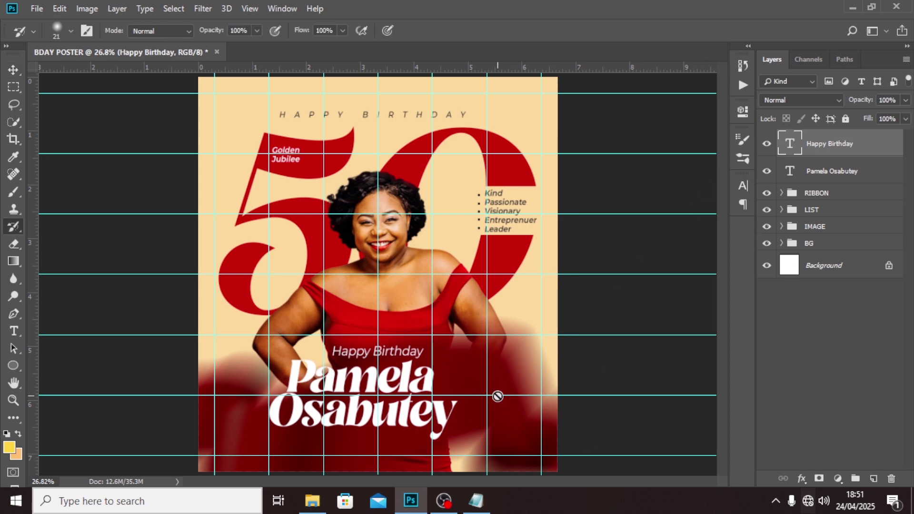
key("t")
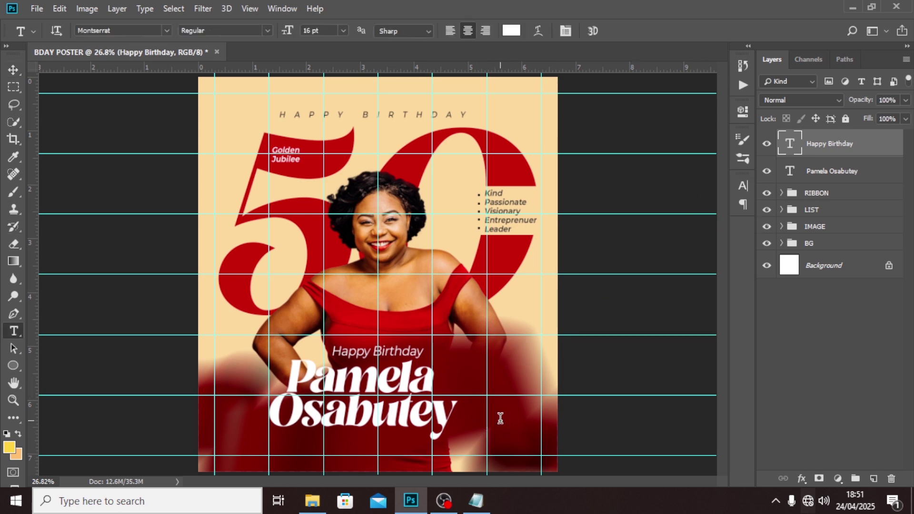
left_click(499, 419)
left_click(475, 500)
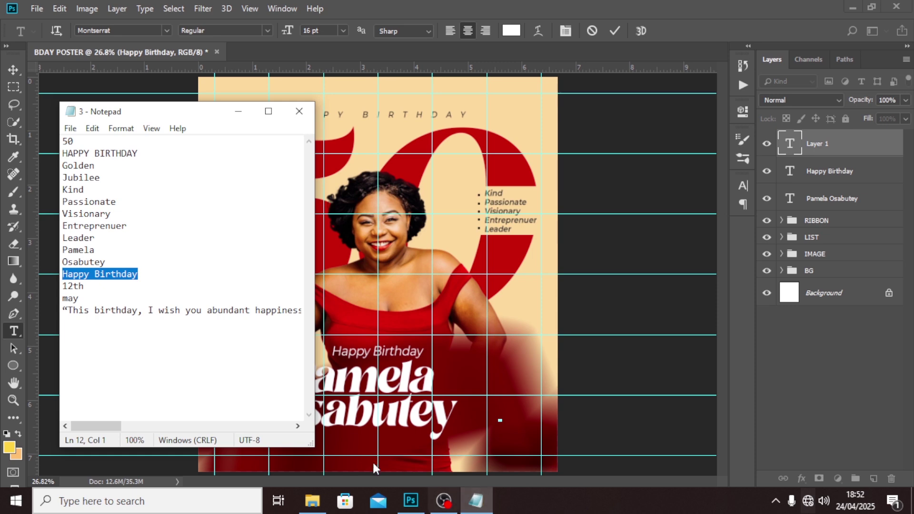
left_click_drag(95, 294, 70, 286)
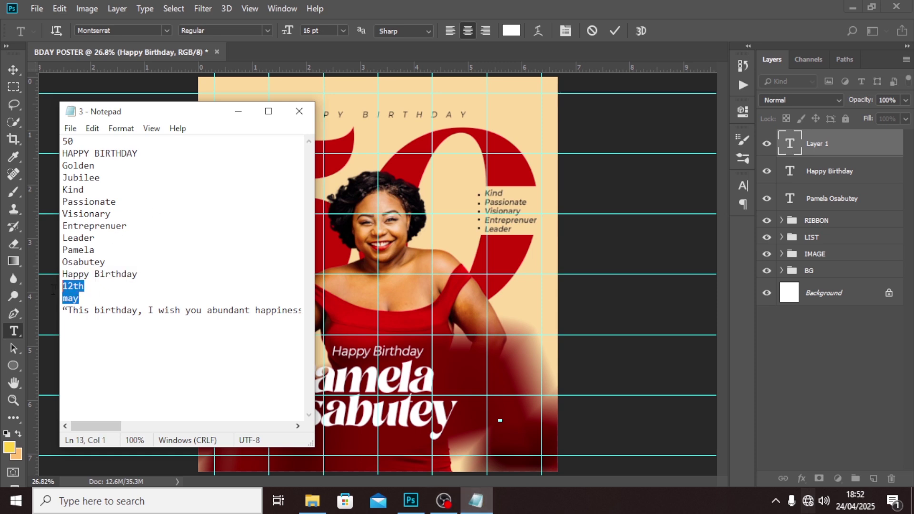
key("ctrl+c")
left_click(547, 4)
key("ctrl+v")
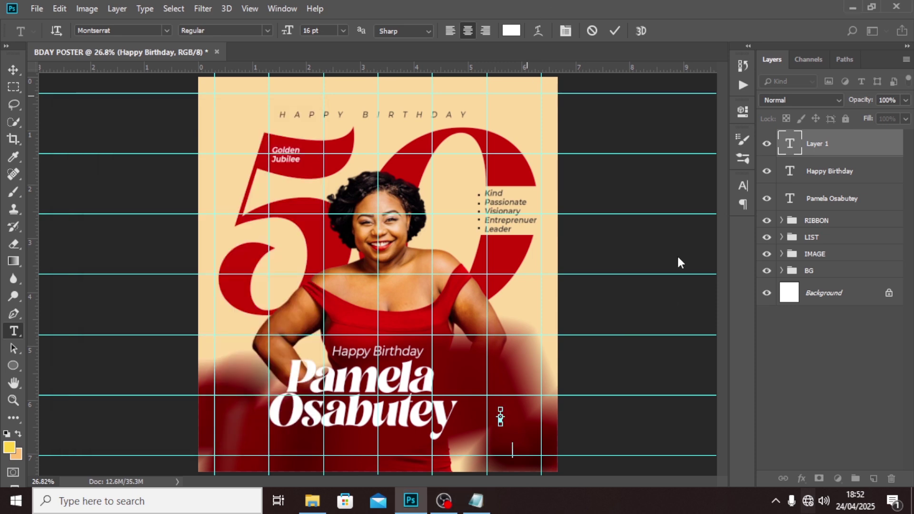
left_click(804, 138)
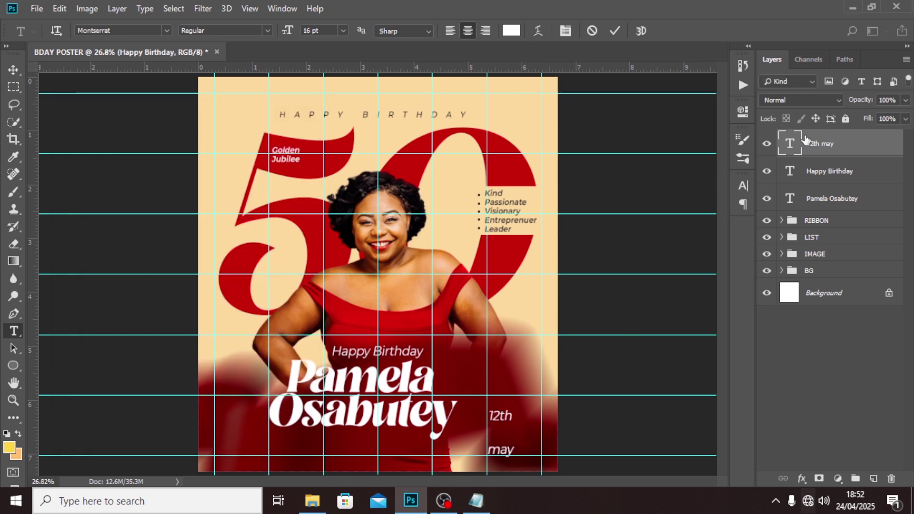
Set the "12th may" text to 12 pt with 10 pt leading.
left_click(743, 185)
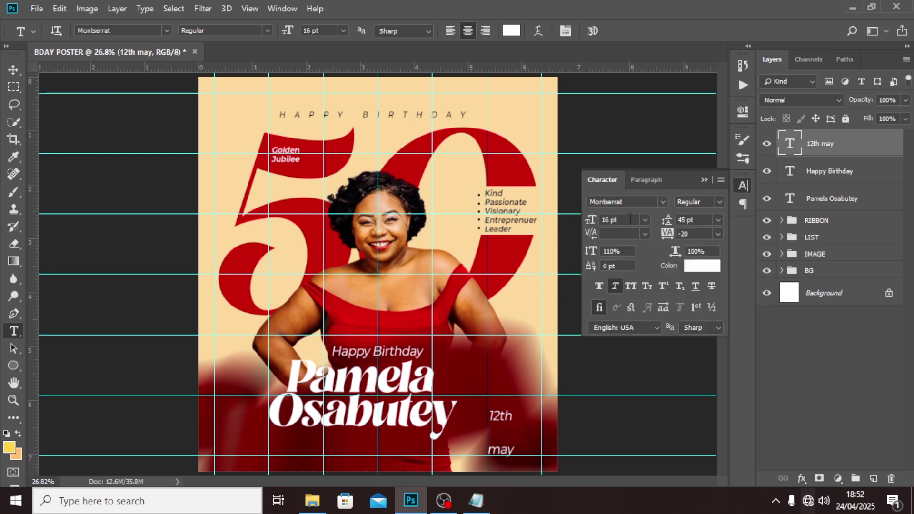
left_click_drag(629, 219, 581, 212)
type("12")
key("Return")
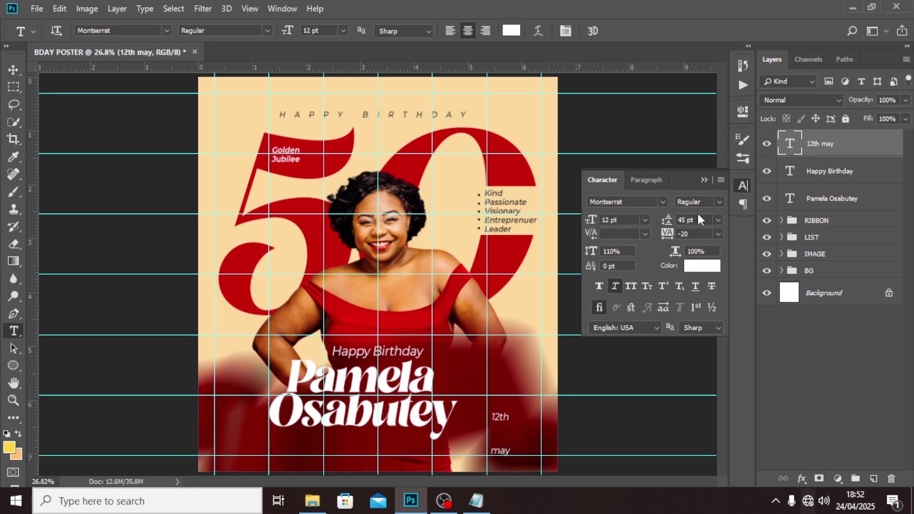
left_click_drag(697, 217, 678, 219)
type("10")
key("Return")
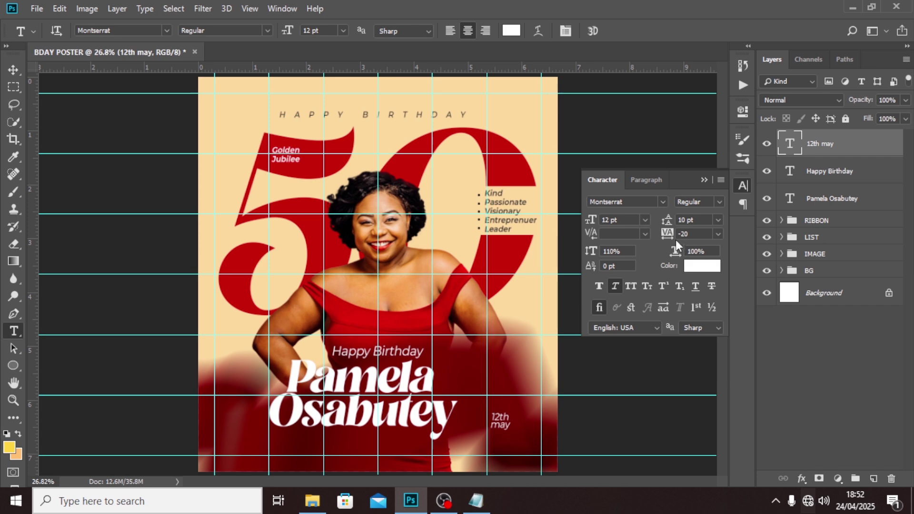
Change the "12th may" font to FONTSPRING DEMO - Losta Masta Bold and move the text beside the name's first line.
left_click(664, 202)
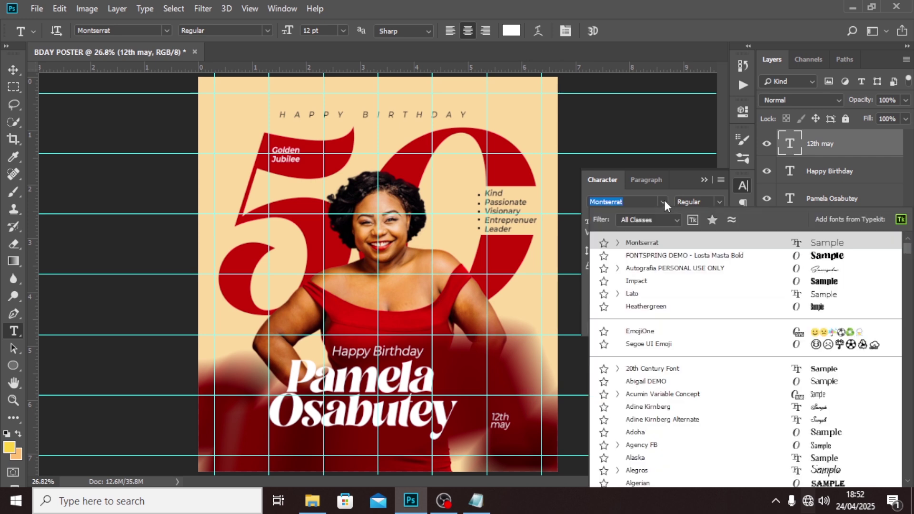
left_click(655, 257)
key("v")
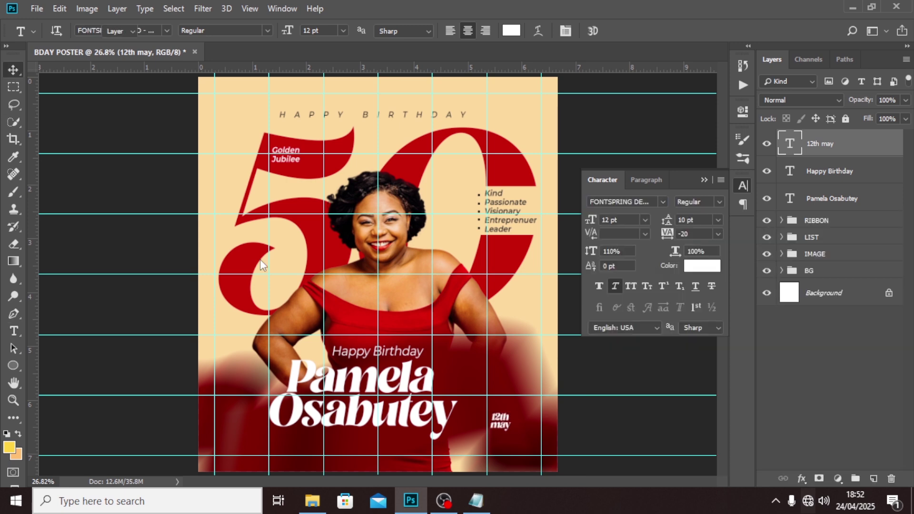
left_click_drag(508, 428, 458, 375)
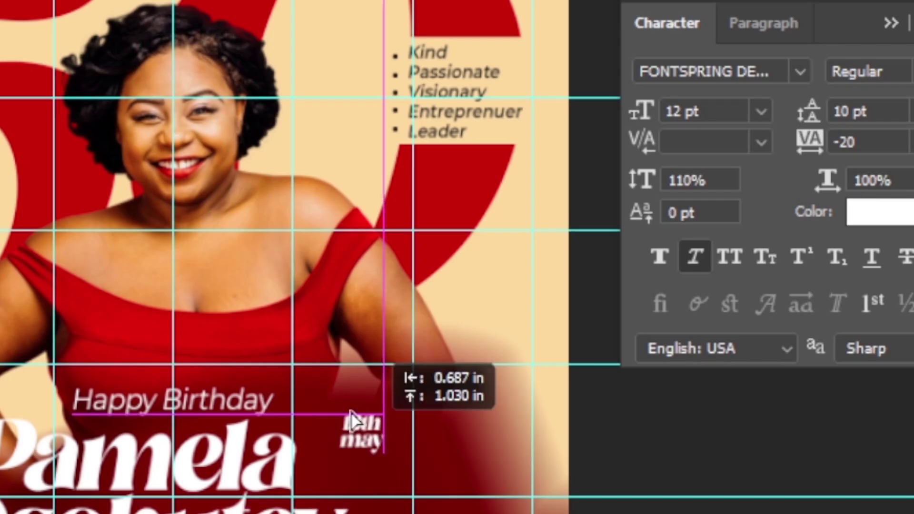
left_click_drag(351, 458, 351, 457)
Draw a yellow circle about 279 px in diameter and place it over the date beside the name's first line.
key("u")
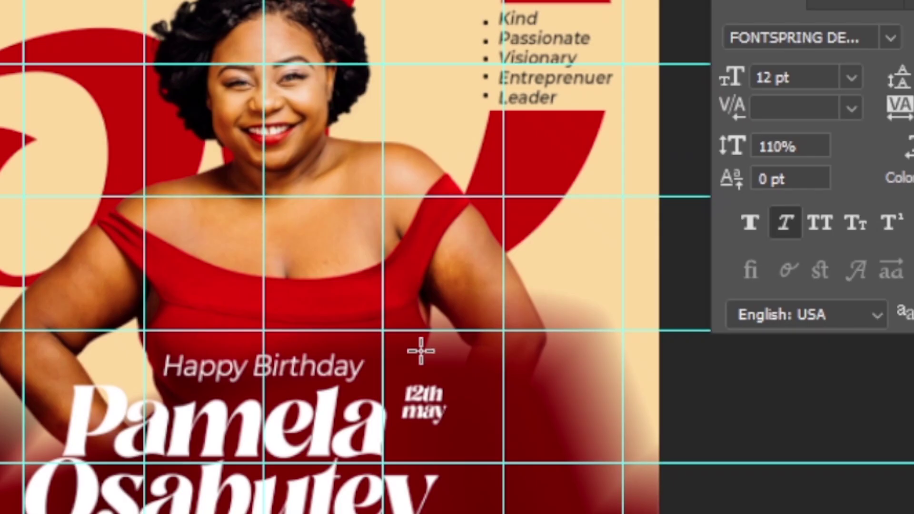
left_click_drag(449, 343, 497, 416)
left_click_drag(525, 508, 536, 508)
key("v")
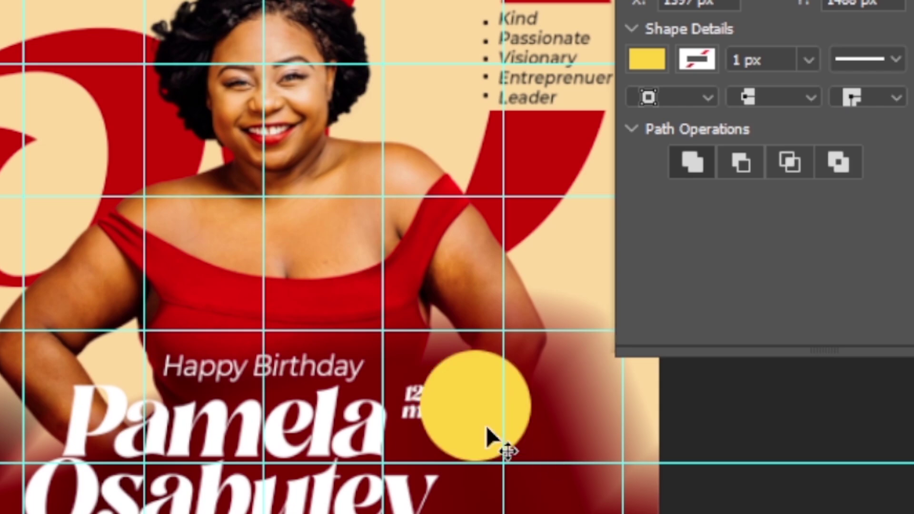
left_click_drag(490, 438, 469, 434)
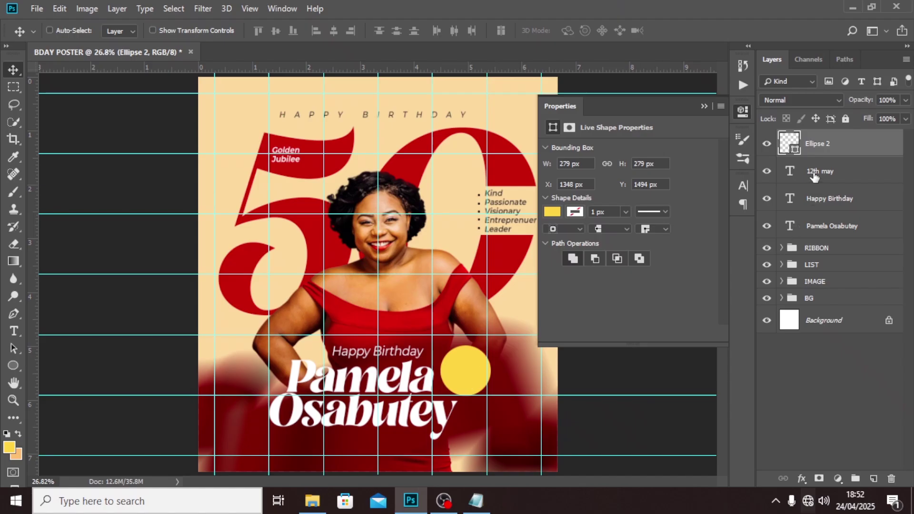
Bring the "12th may" layer above the circle and colour the text dark red 740000, sampled from the lower part of the dress.
left_click_drag(818, 171, 816, 135)
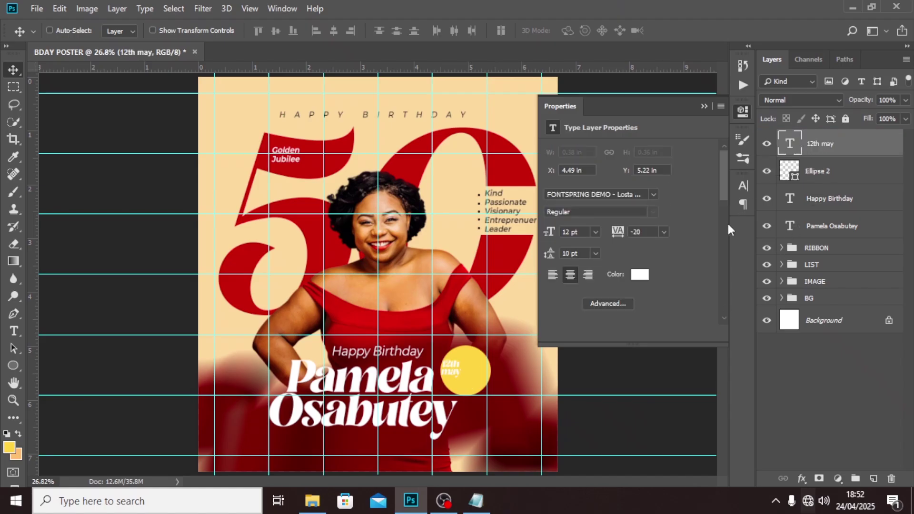
left_click(639, 275)
left_click(462, 412)
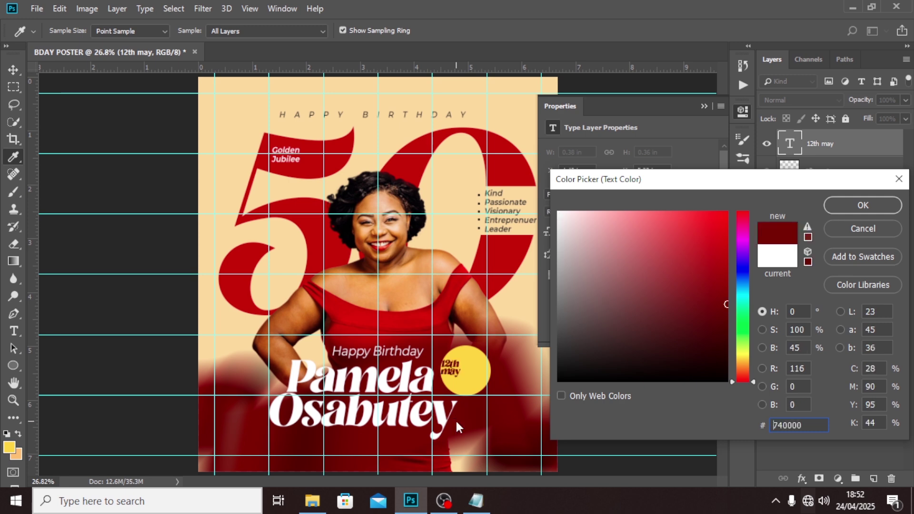
left_click(843, 206)
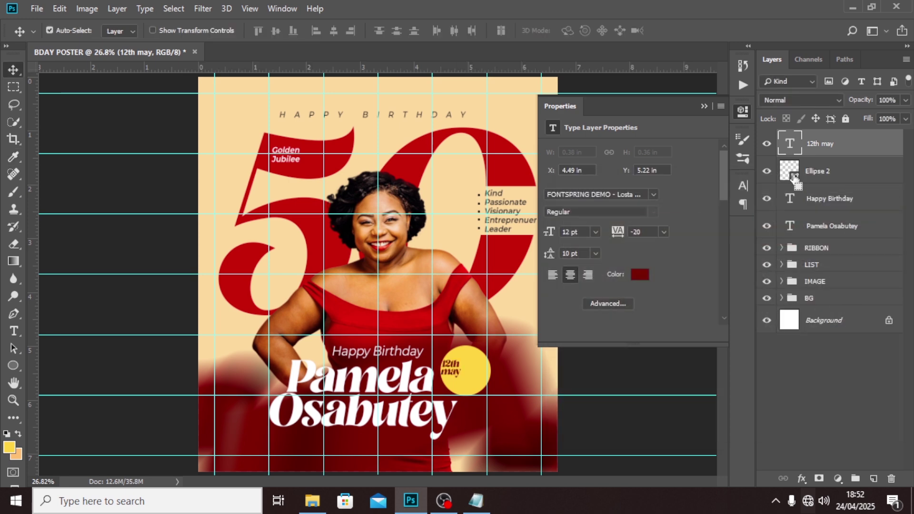
Centre the "12th may" text vertically and horizontally within the yellow circle, using the circle's outline as the selection to align to.
left_click_drag(793, 176, 791, 174)
left_click(791, 175, "ctrl")
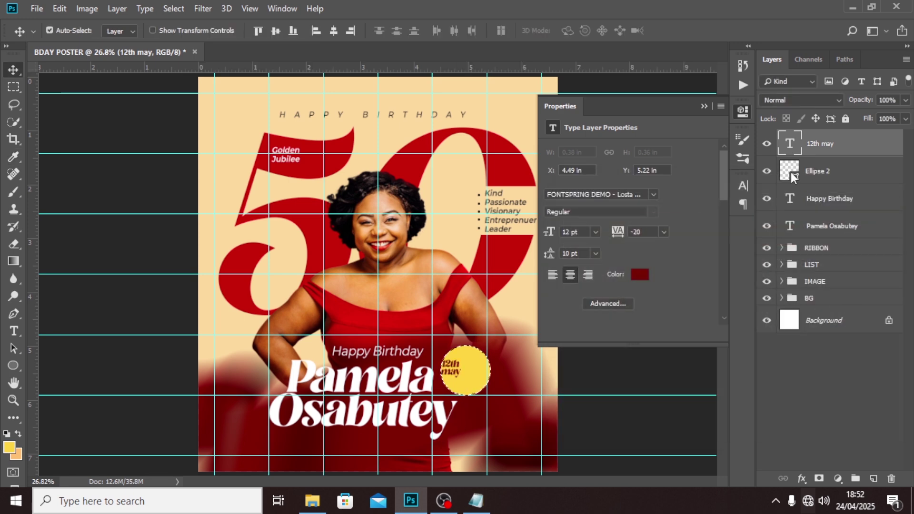
double_click(371, 2)
left_click(299, 89)
left_click(357, 89)
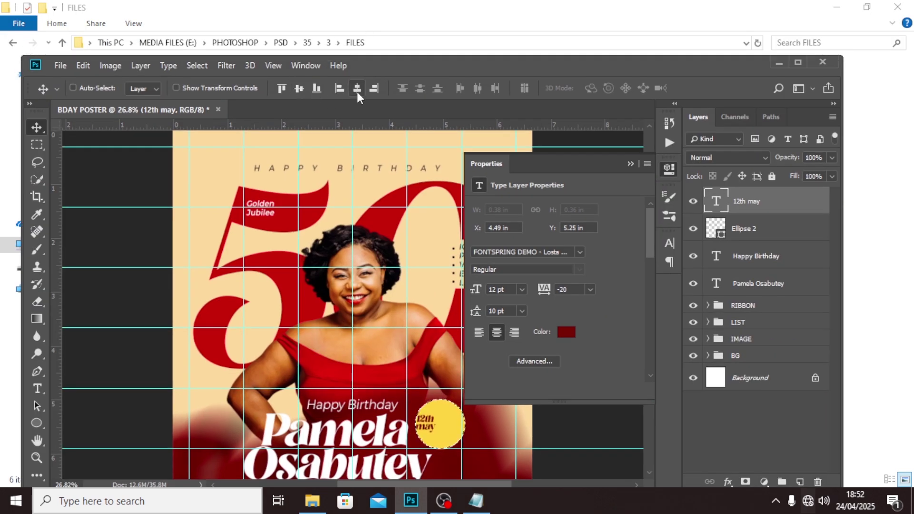
left_click(362, 86)
key("ctrl")
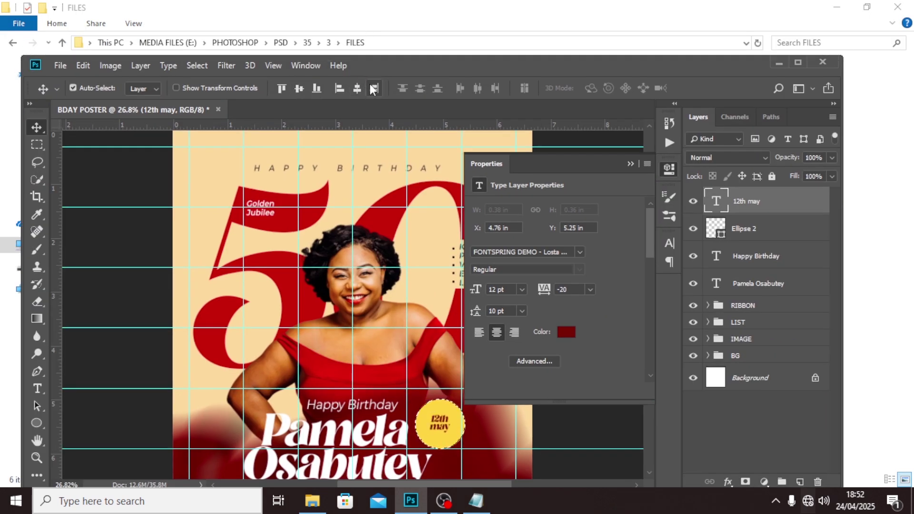
double_click(415, 64)
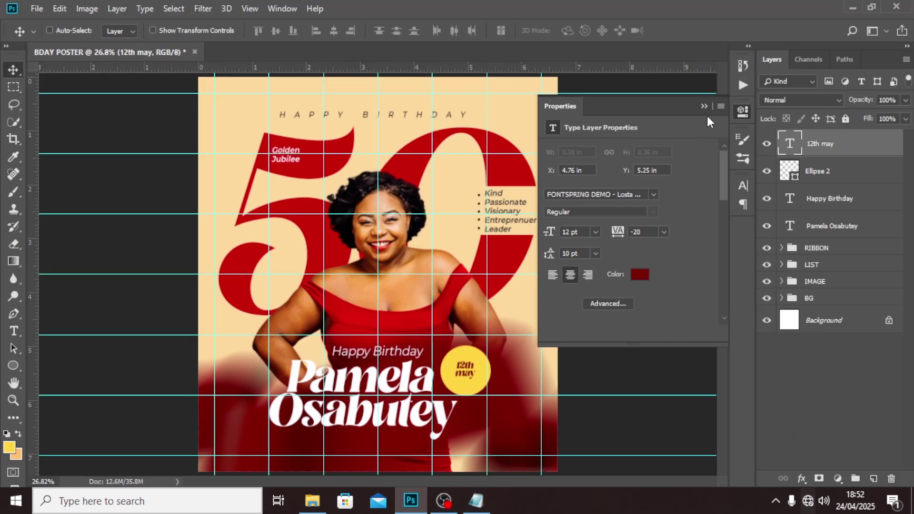
Scale the yellow circle down about its centre to about 78% around the date text.
left_click(704, 107)
left_click(818, 173)
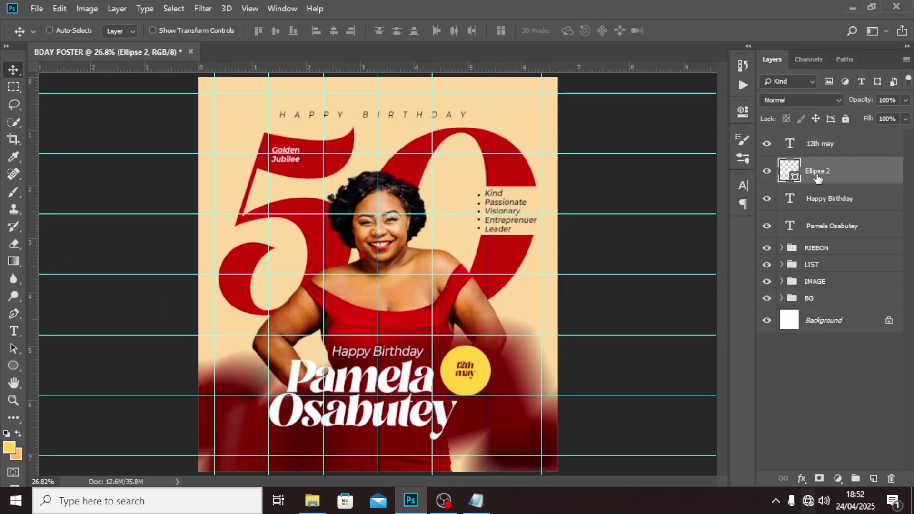
key("ctrl+t")
left_click_drag(488, 396, 484, 388)
key("Return")
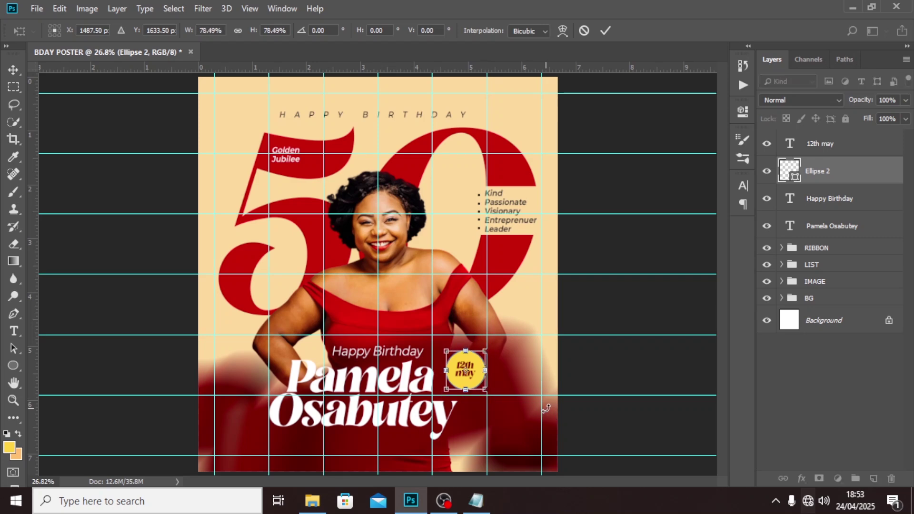
Group the "12th may" text with its circle and name the group DATE.
left_click(823, 153, "shift")
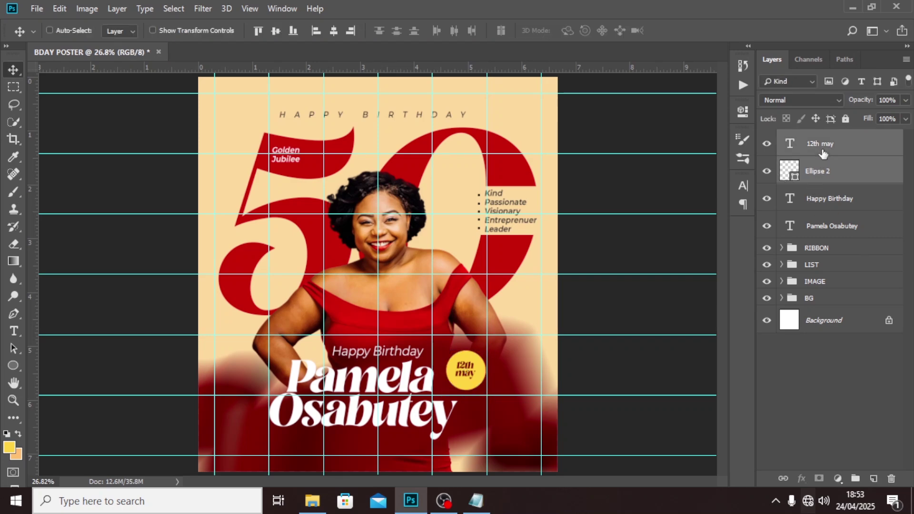
key("ctrl+g")
double_click(817, 138)
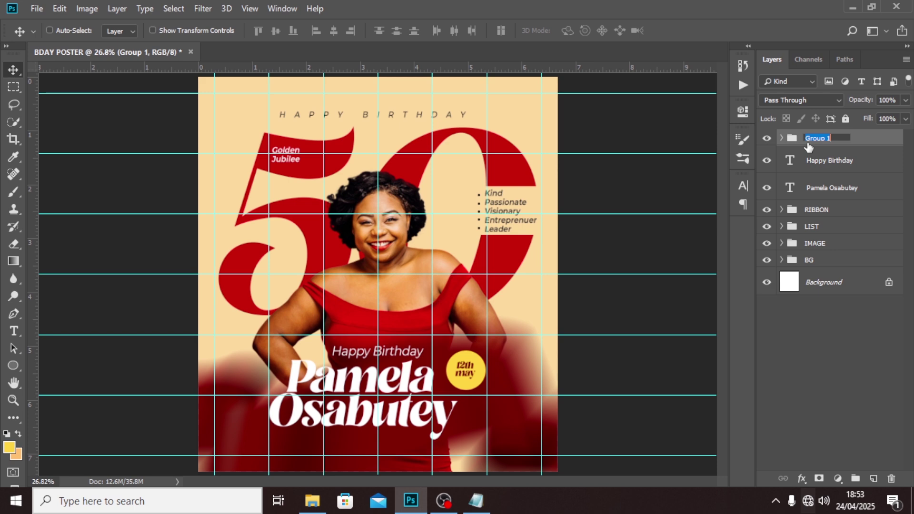
type("DATE")
key("Return")
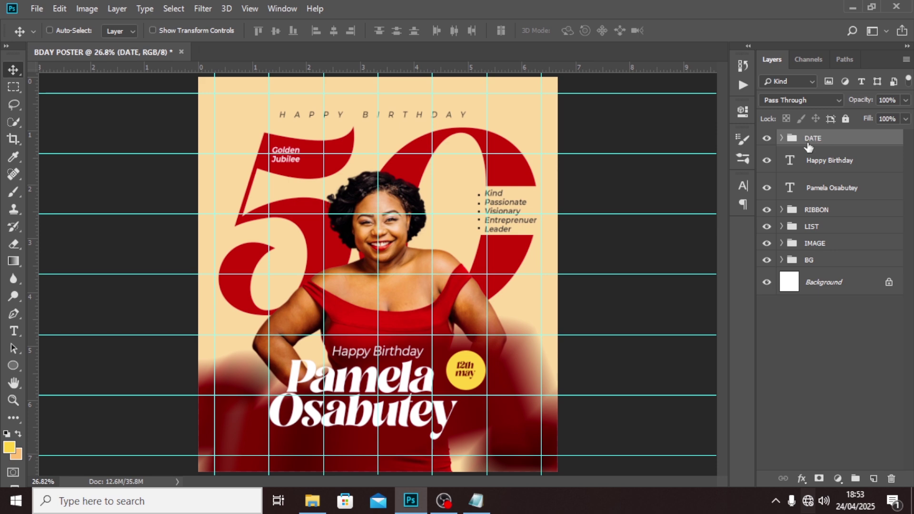
Group the white "Happy Birthday" text with the celebrant's name text and name the group NAE.
left_click(829, 162)
left_click(828, 188, "ctrl")
key("ctrl+g")
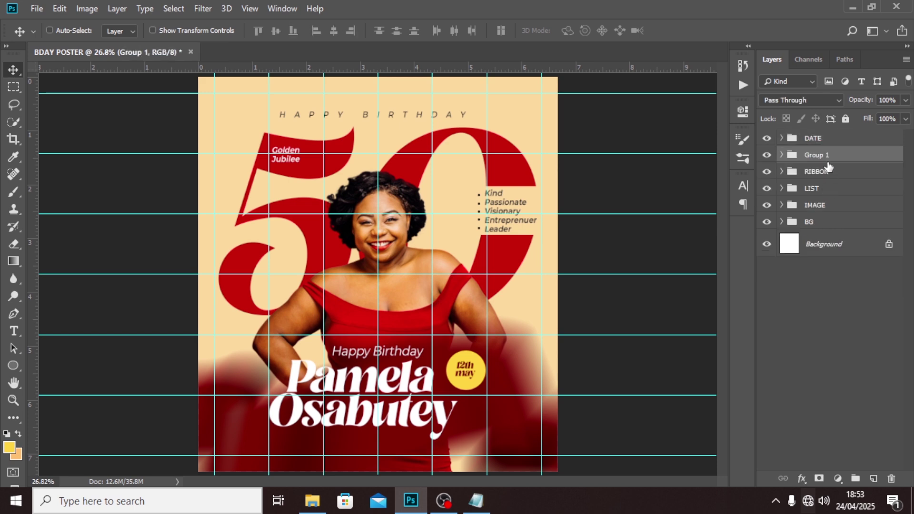
double_click(818, 154)
type("B")
key("BackSpace")
type("N")
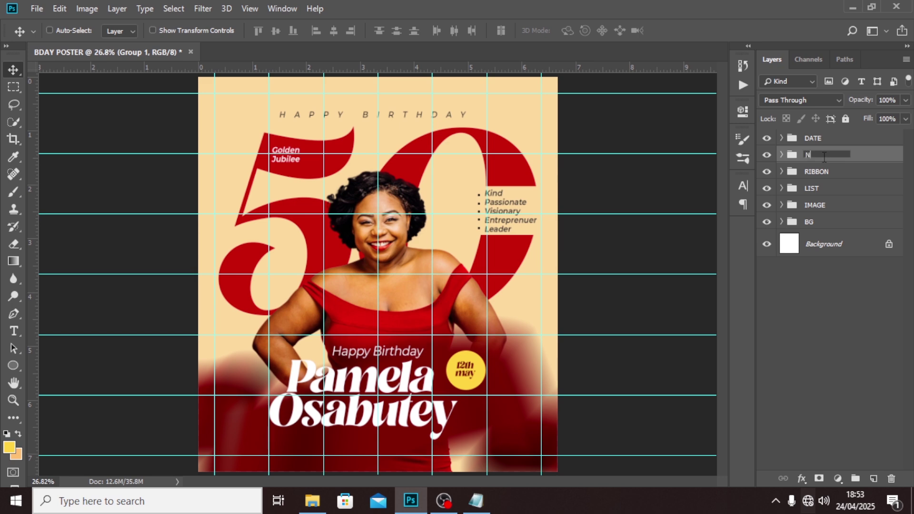
type("AE")
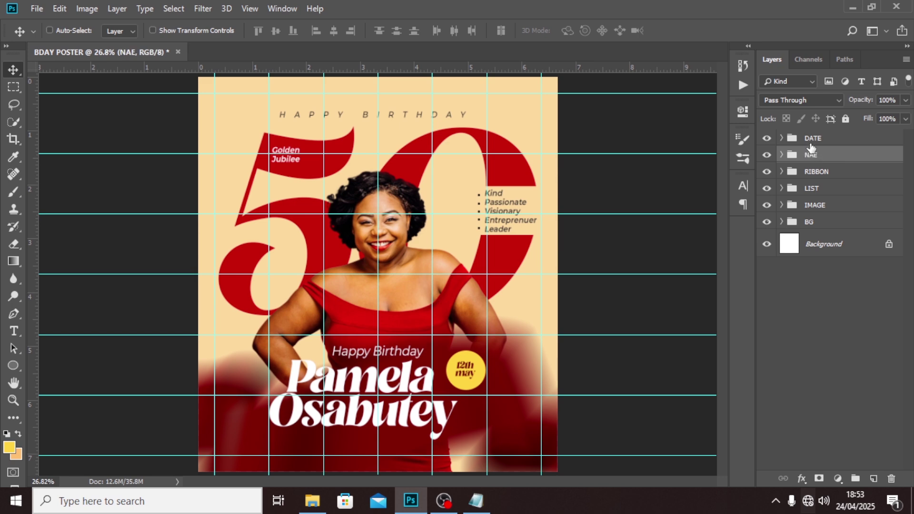
Nudge the DATE badge left and slightly down, close beside the first line of the celebrant's name.
left_click(810, 143)
key("shift+Left")
key("shift+Left")
key("shift+Left")
key("shift+Left")
key("shift+Left")
key("shift+Left")
key("shift+Left")
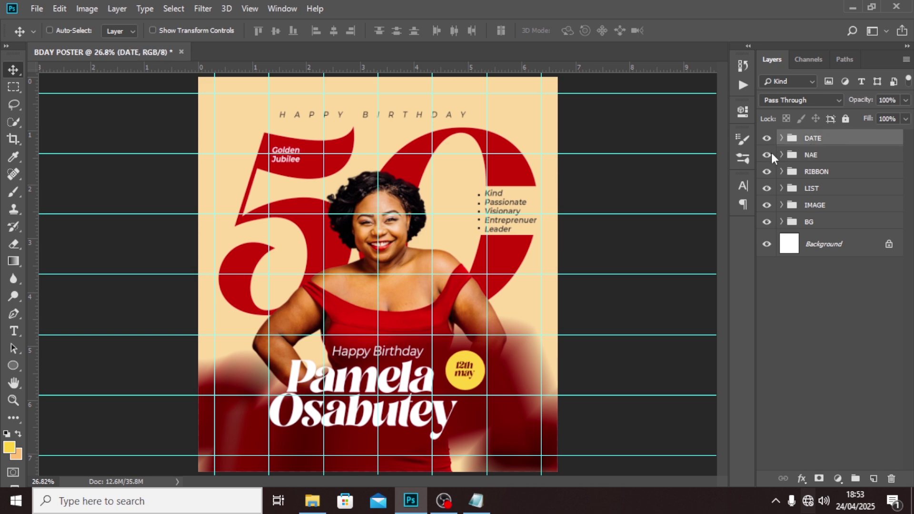
key("shift+Down")
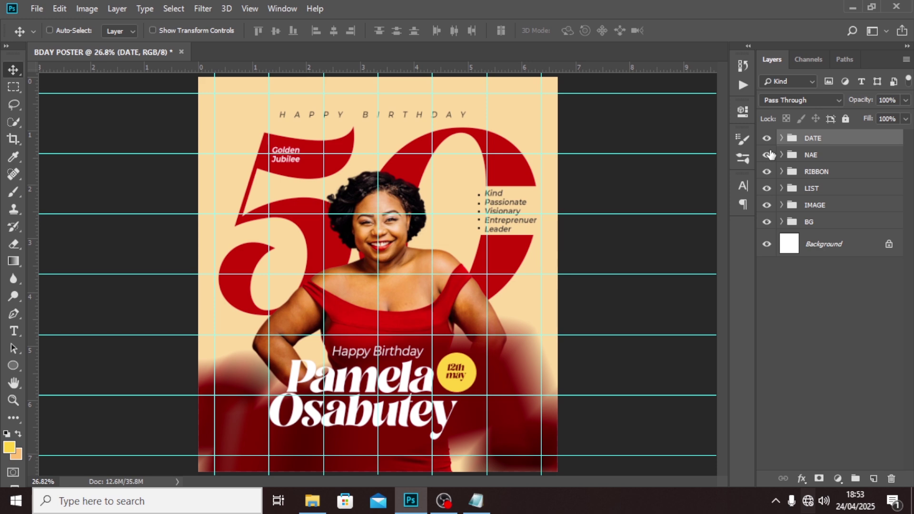
Rotate the DATE badge slightly clockwise and nudge it down beside the end of the first name.
key("ctrl+t")
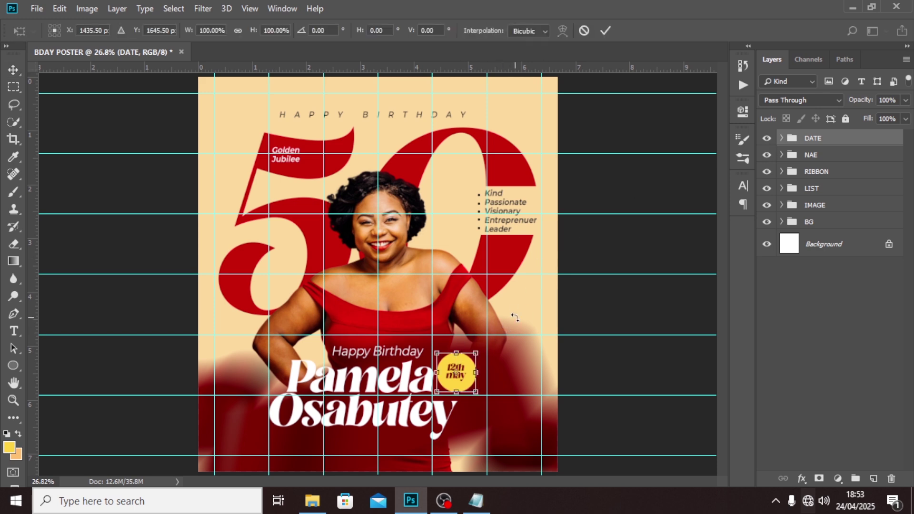
left_click_drag(515, 317, 534, 312)
key("Return")
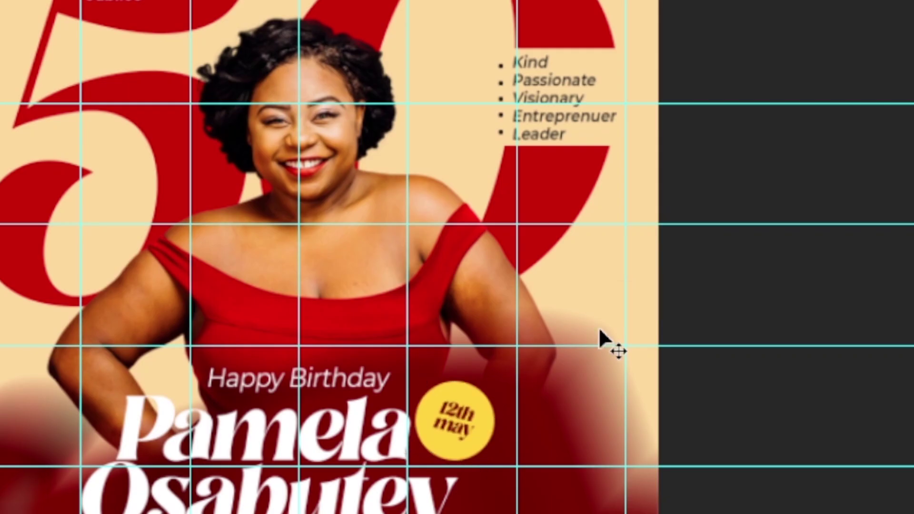
key("shift+Down")
key("shift+Down")
key("shift+Down")
key("shift+Down")
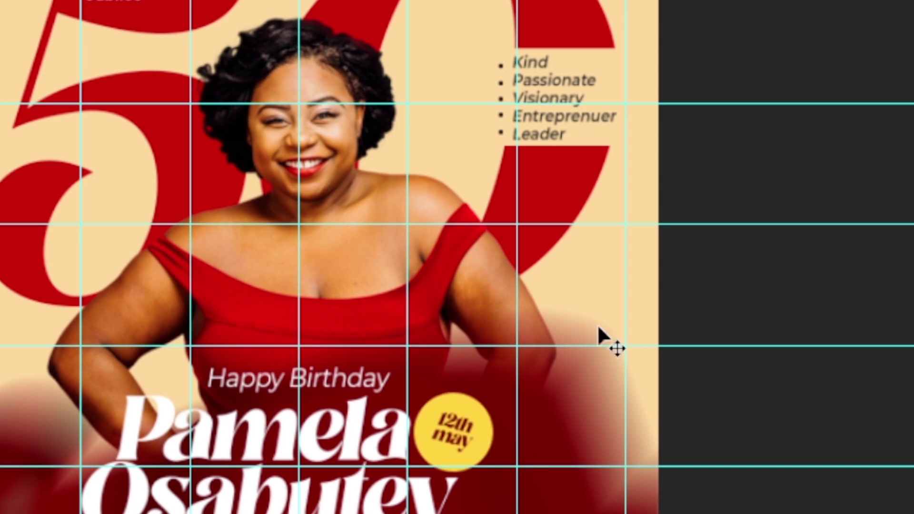
key("shift+Right")
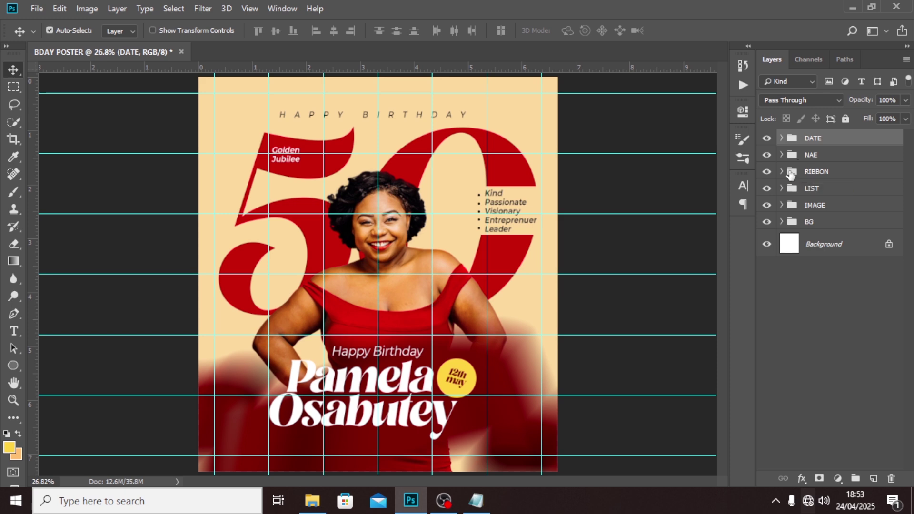
Add a paragraph text box below the celebrant's name and paste in the "This birthday, I wish you abundant happiness…" message from the Notepad file.
key("ctrl+minus")
key("t")
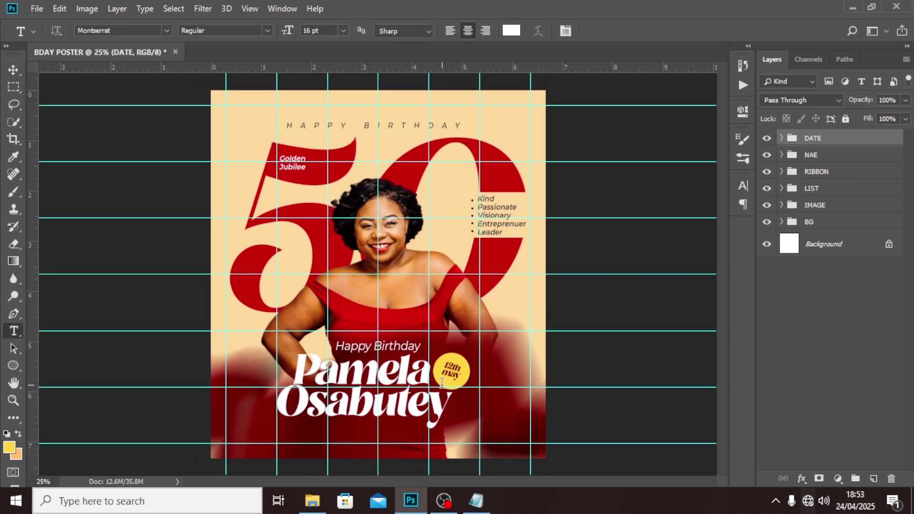
left_click_drag(261, 428, 467, 452)
left_click(476, 501)
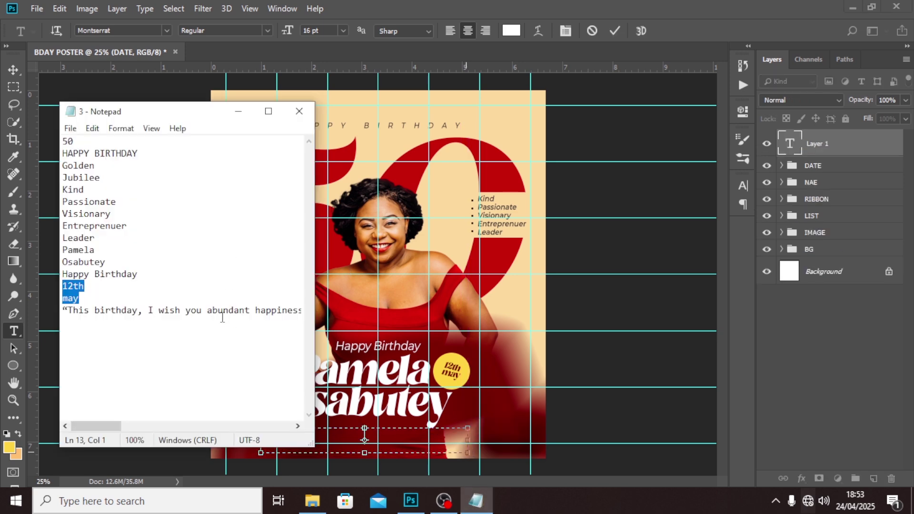
left_click_drag(64, 312, 68, 319)
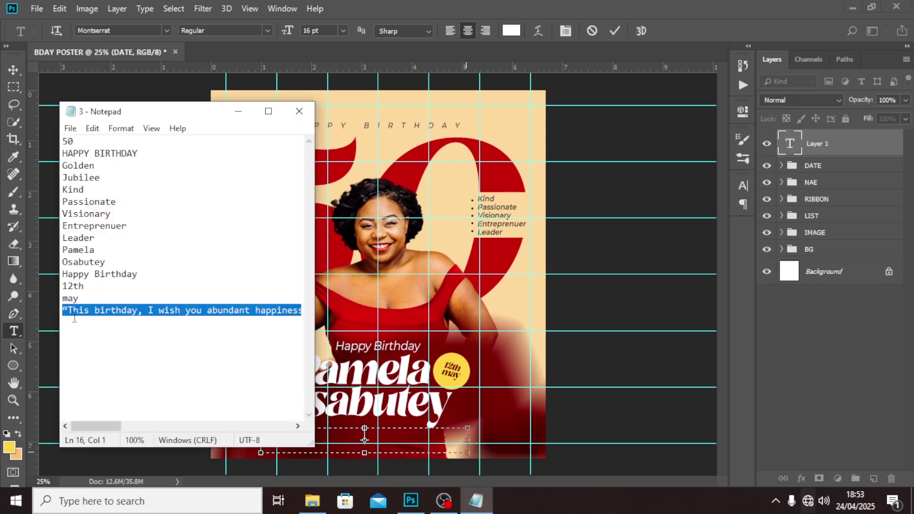
left_click(530, 218)
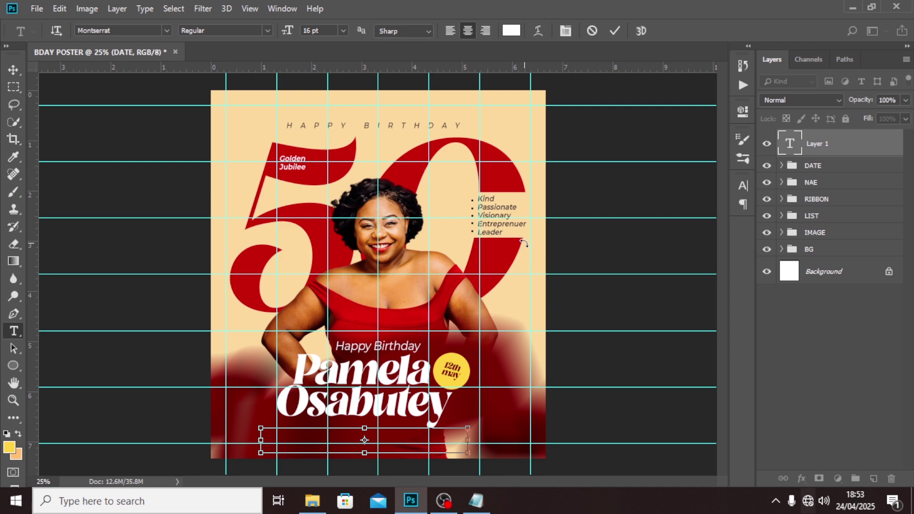
key("ctrl+v")
key("ctrl+Return")
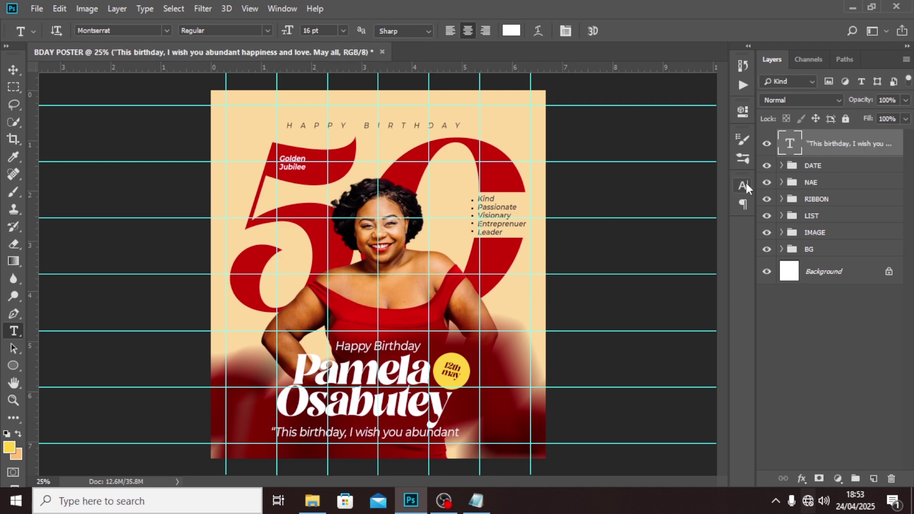
Set the birthday message's font size to 8 pt and its colour to light red FF8888.
left_click(743, 185)
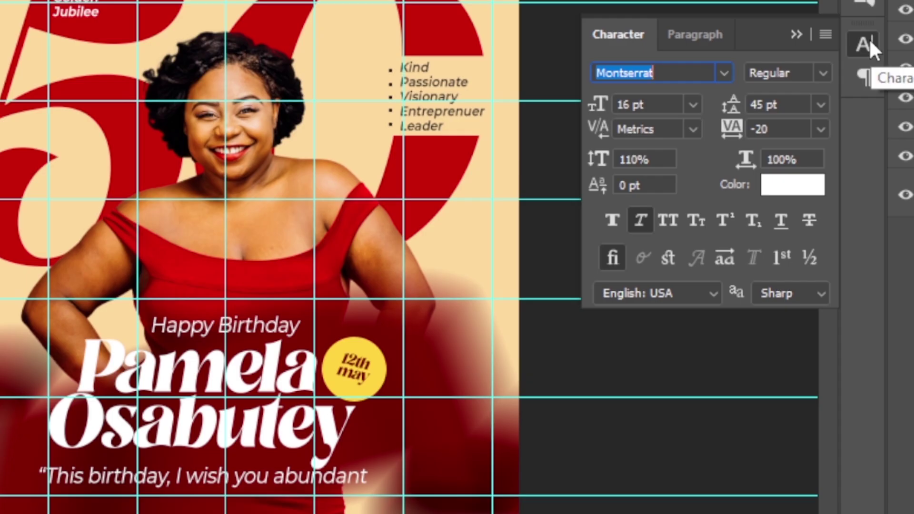
left_click(590, 105)
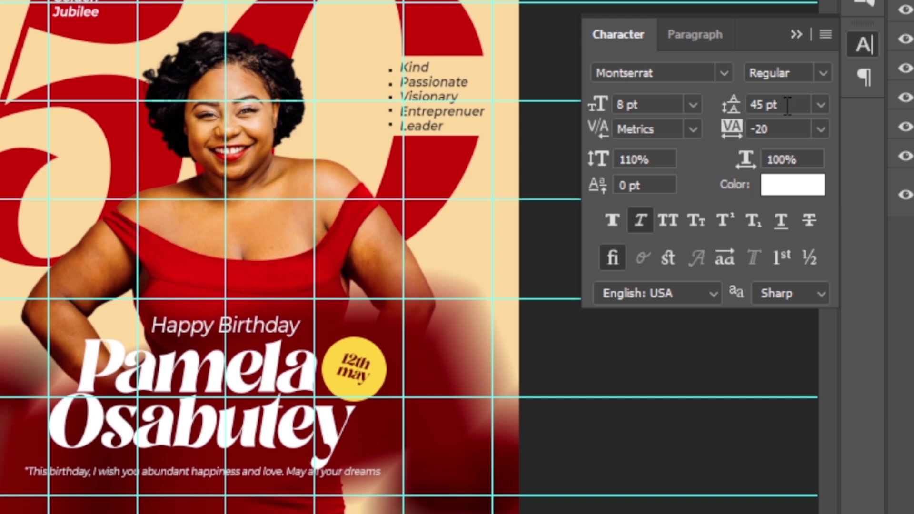
left_click(772, 128)
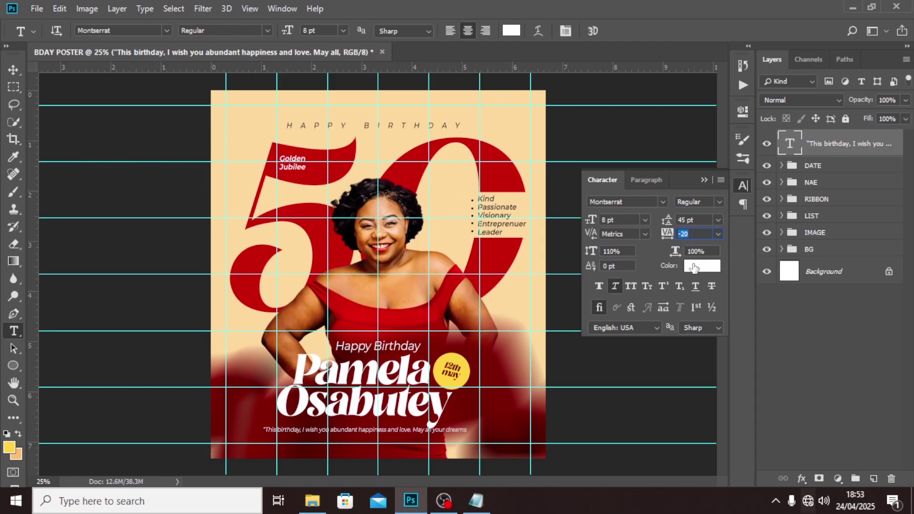
left_click(694, 269)
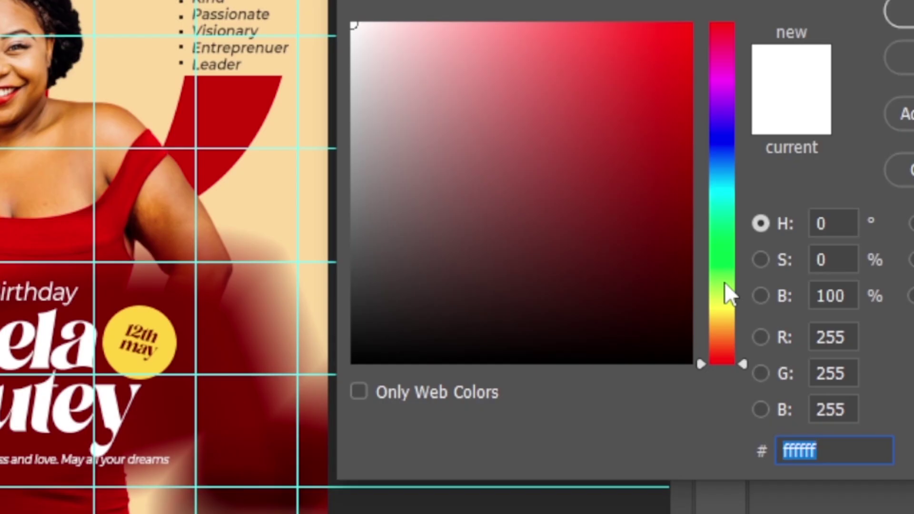
type("FF")
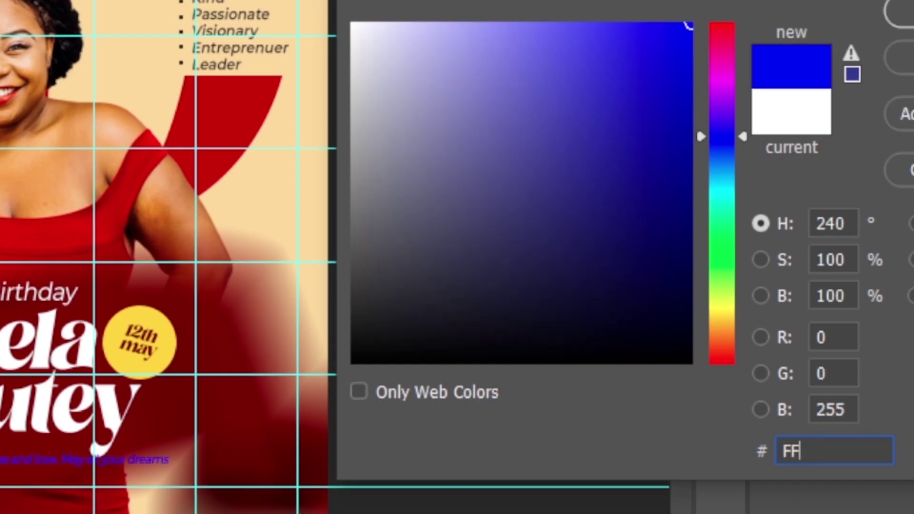
type("8888")
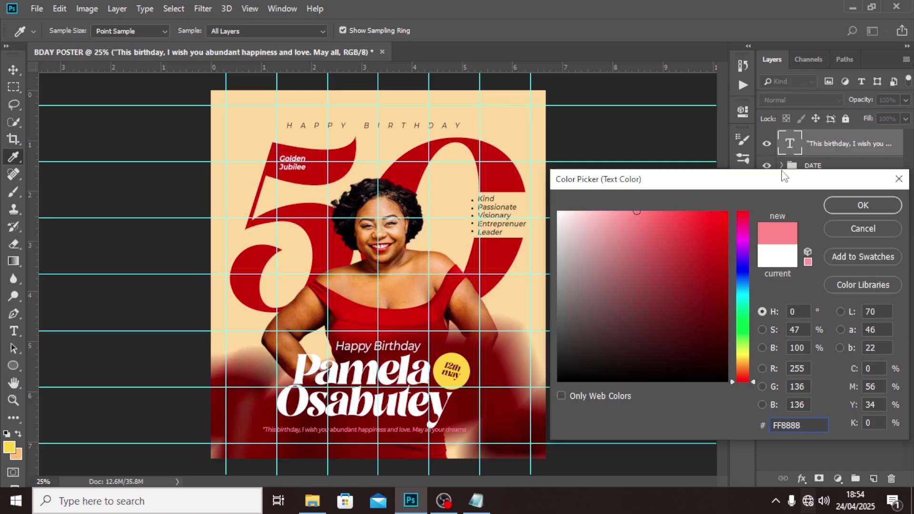
left_click(839, 212)
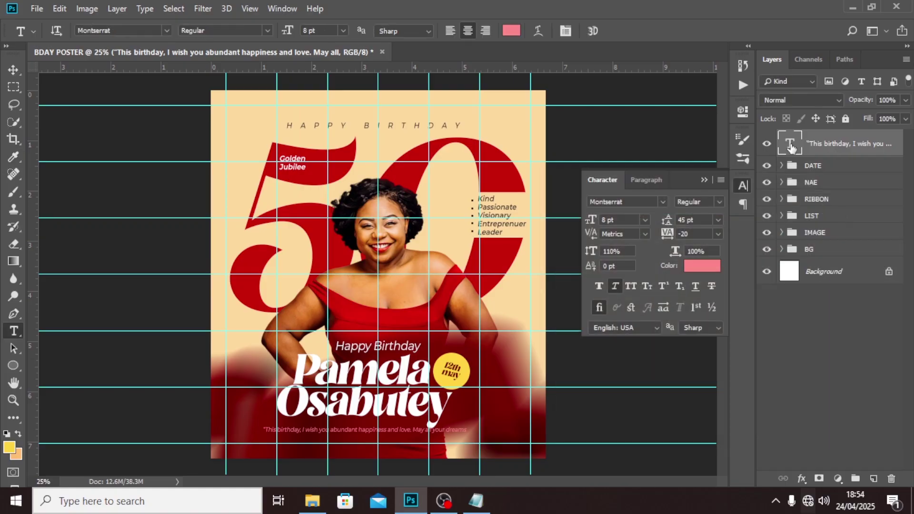
Set the birthday message's leading to 10 pt.
double_click(790, 148)
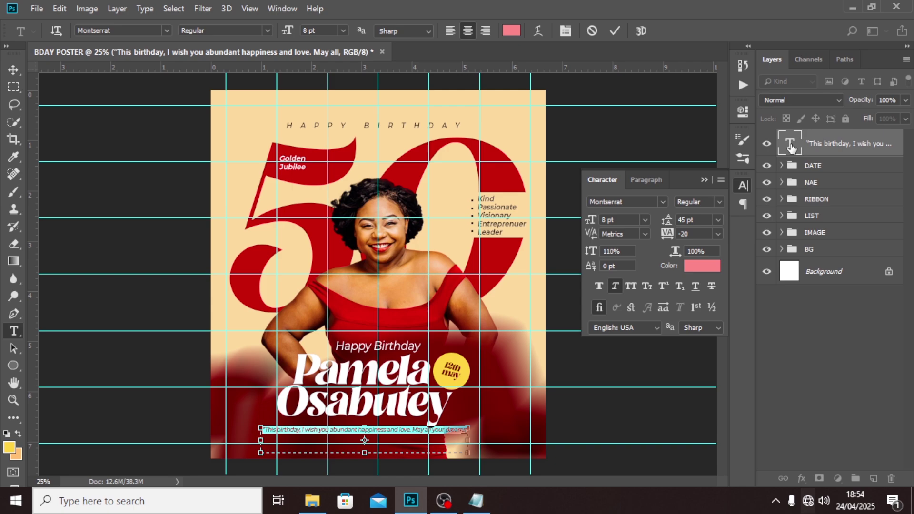
key("ctrl+Return")
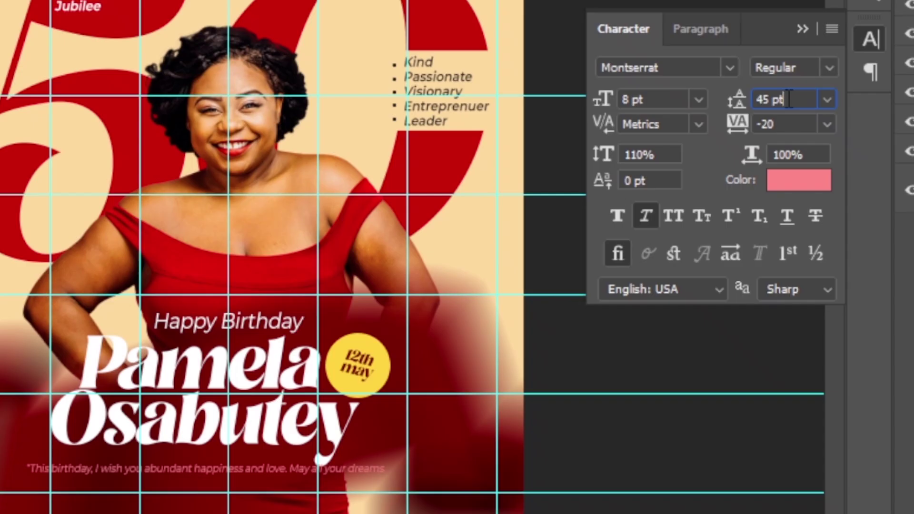
left_click(688, 220)
type("10")
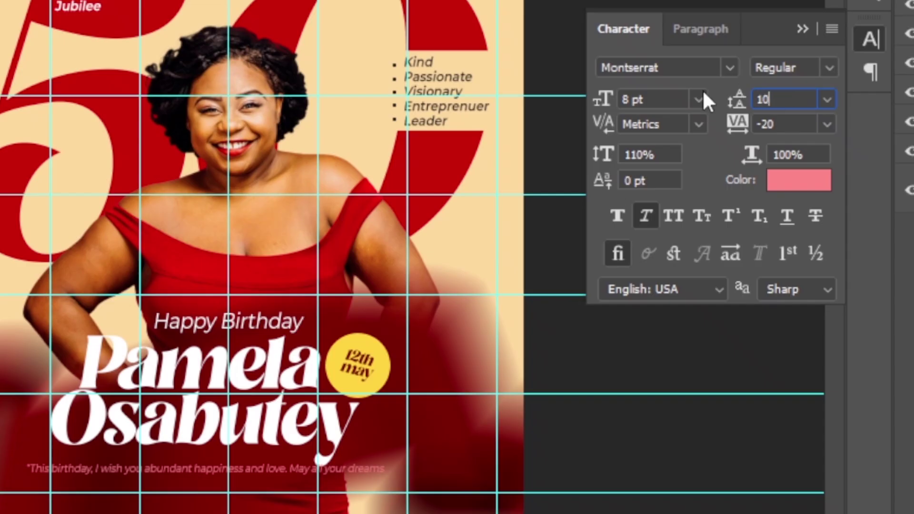
key("Return")
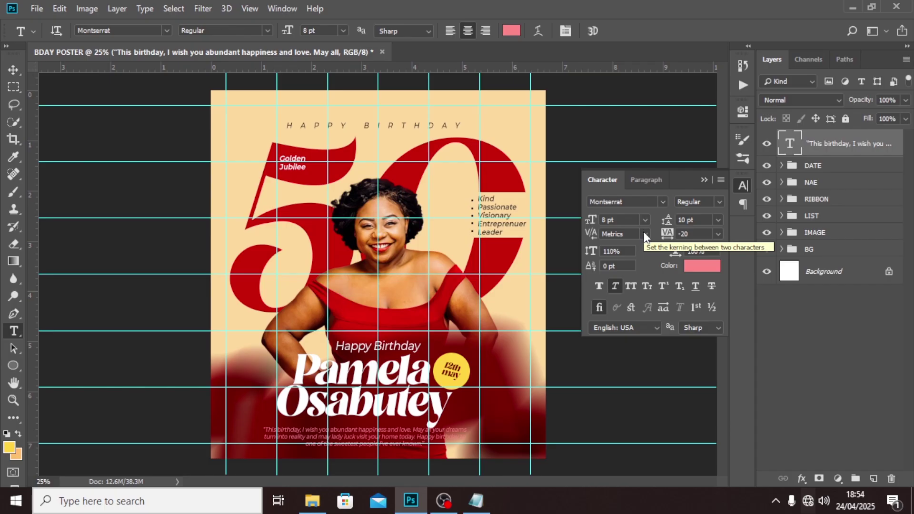
left_click(704, 179)
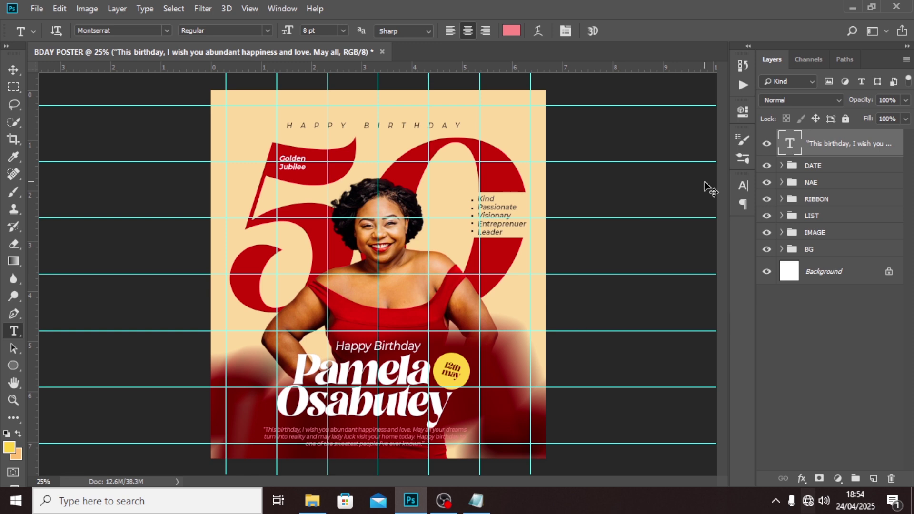
Shift the birthday message's text box right until it is centred on the poster's middle vertical guide.
key("ctrl+semicolon")
key("ctrl+t")
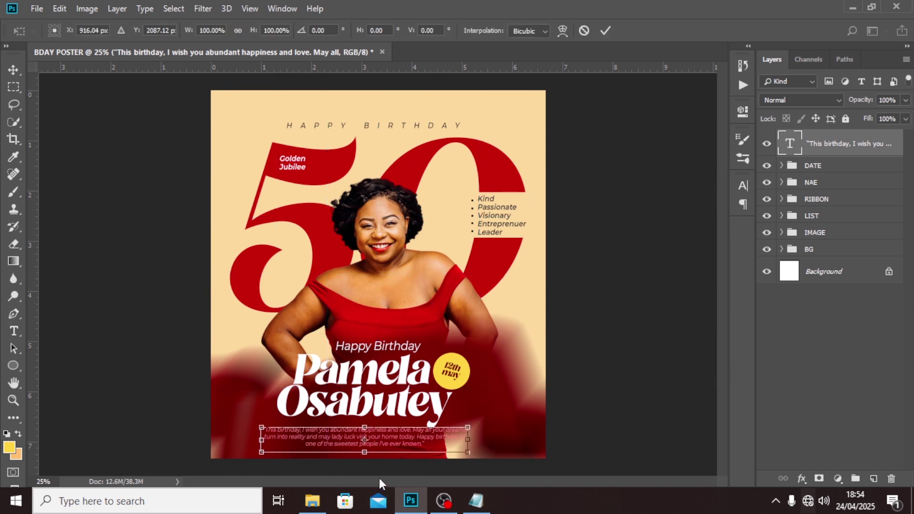
key("ctrl+semicolon")
key("Right")
key("Right")
key("Right")
key("Right")
key("Right")
key("Right")
key("Right")
key("Right")
key("Right")
key("Right")
key("Right")
key("Right")
key("Right")
key("Right")
key("Right")
key("Right")
key("Right")
key("Right")
key("Right")
key("Right")
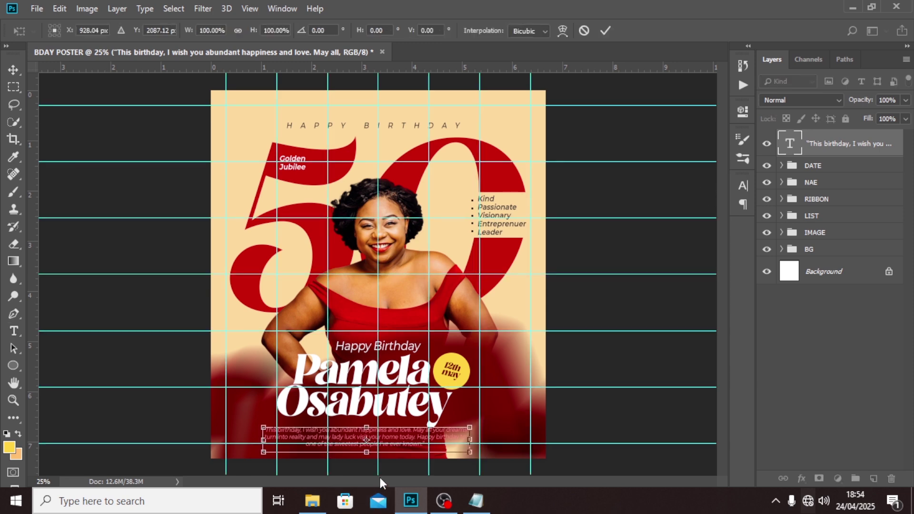
key("Right")
key("Right")
key("Right")
key("Right")
key("Right")
key("Right")
key("Right")
key("Right")
key("Right")
key("Right")
key("Right")
key("Right")
key("Right")
key("Right")
key("Right")
key("Right")
key("Right")
key("Right")
key("Right")
key("Right")
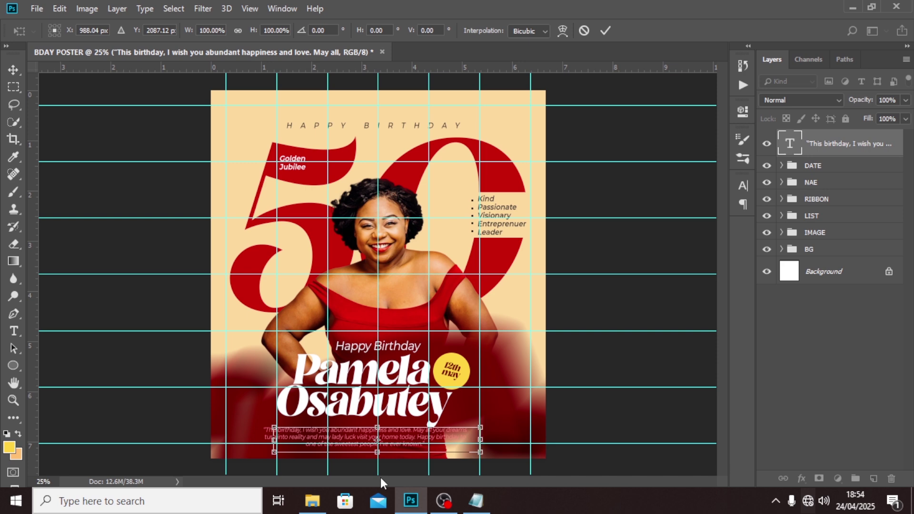
key("Return")
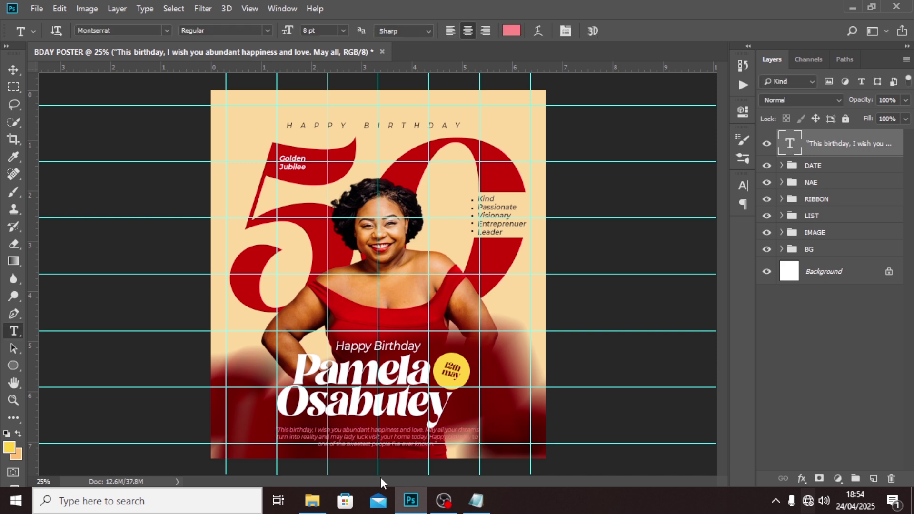
Nudge the birthday message slightly up towards the celebrant's name and hide the guides.
key("v")
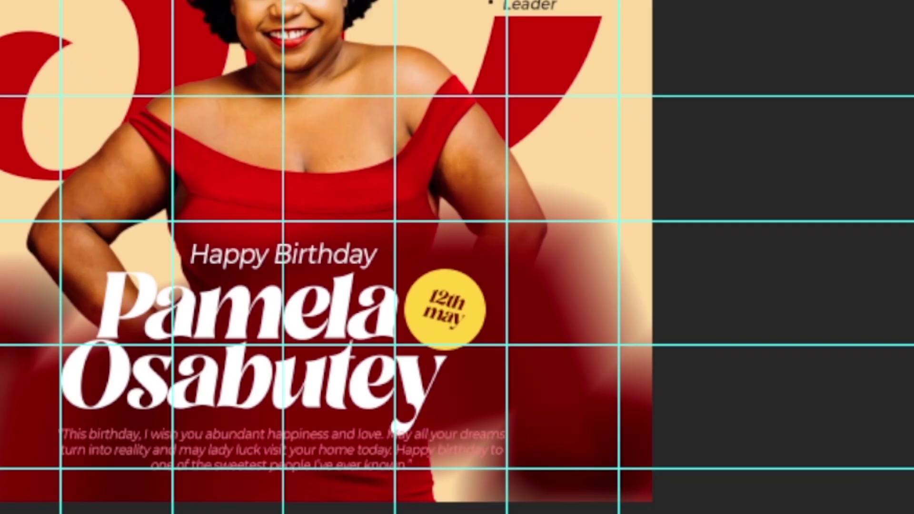
key("Up")
key("Up")
key("ctrl+semicolon")
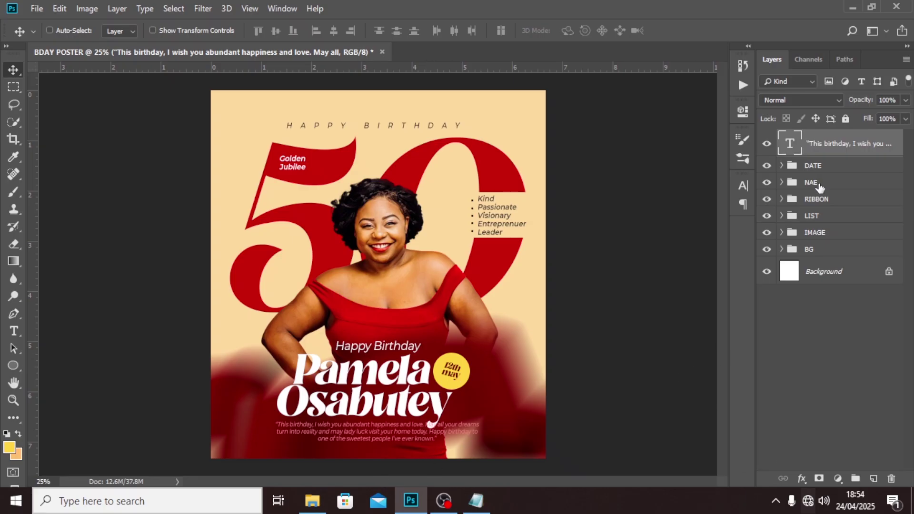
Select the DATE group and toggle group visibility off and on to check what the groups contain.
left_click(814, 199)
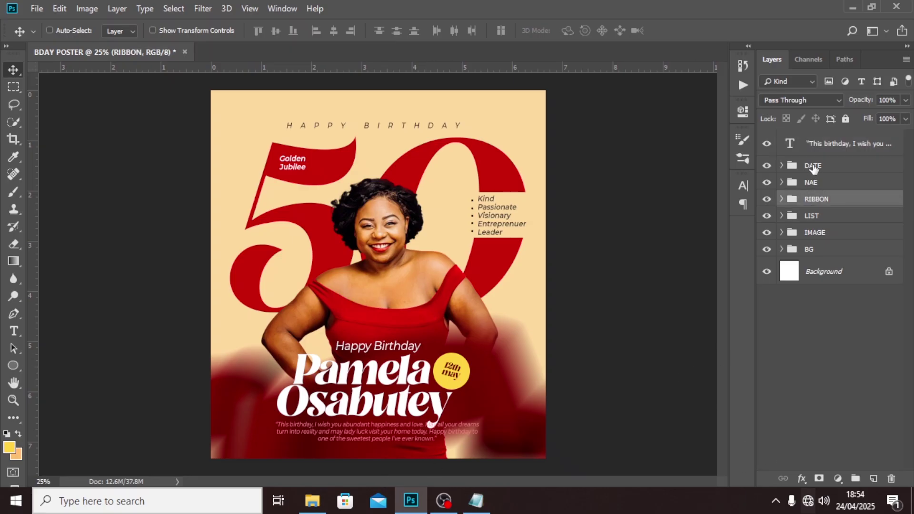
left_click(813, 167)
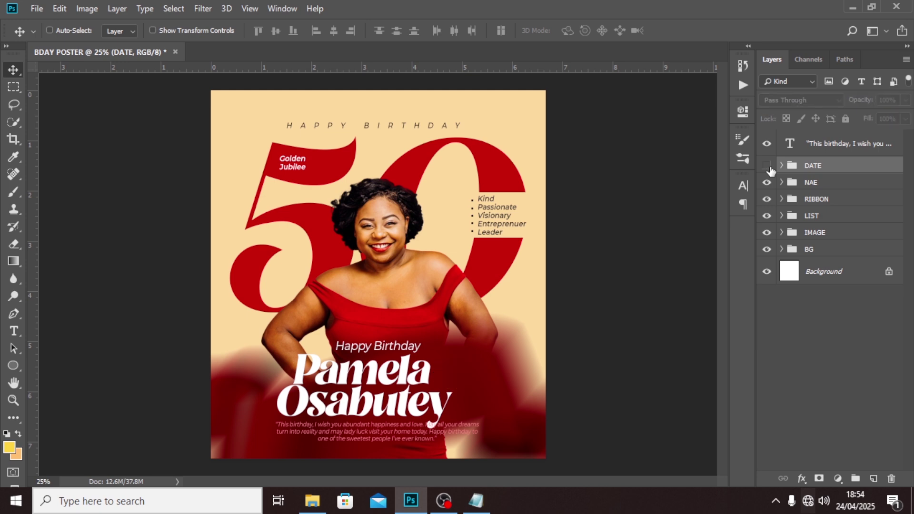
left_click(766, 182)
left_click(766, 182)
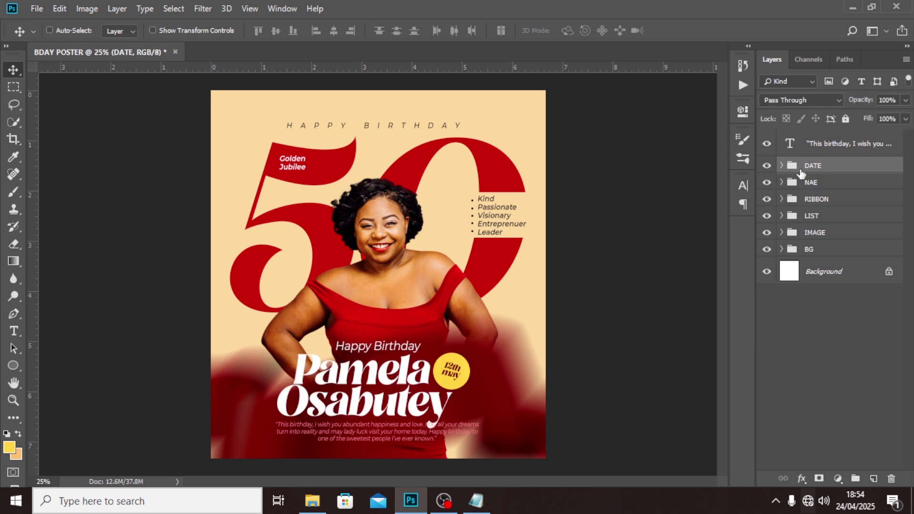
Nudge the DATE and NAE groups together slightly right so the name block sits centred above the birthday message, with guides hidden again.
left_click(813, 183)
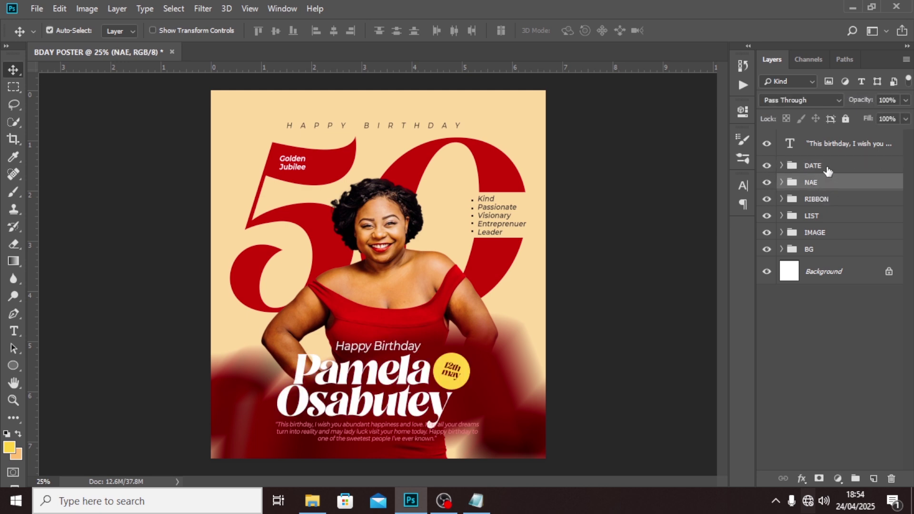
left_click(822, 171, "ctrl")
key("ctrl+t")
key("ctrl+semicolon")
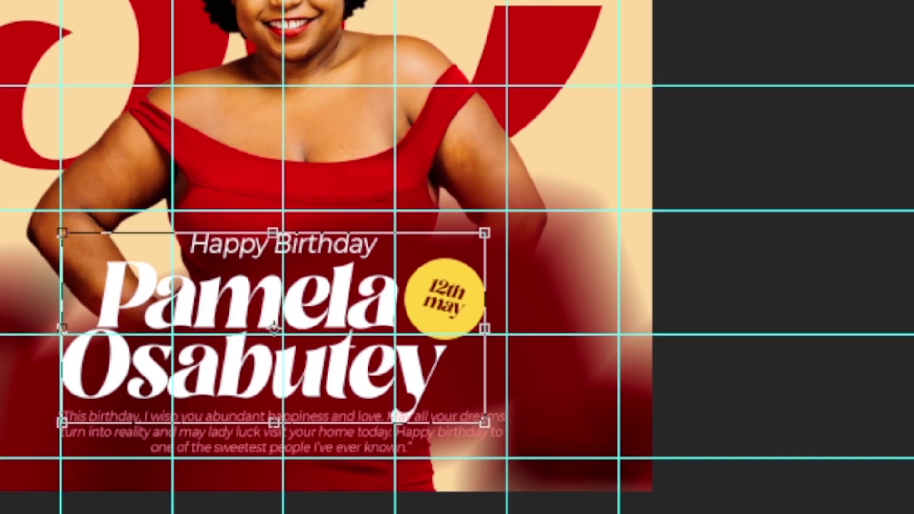
key("Right")
key("Right")
key("Right")
key("Right")
key("Right")
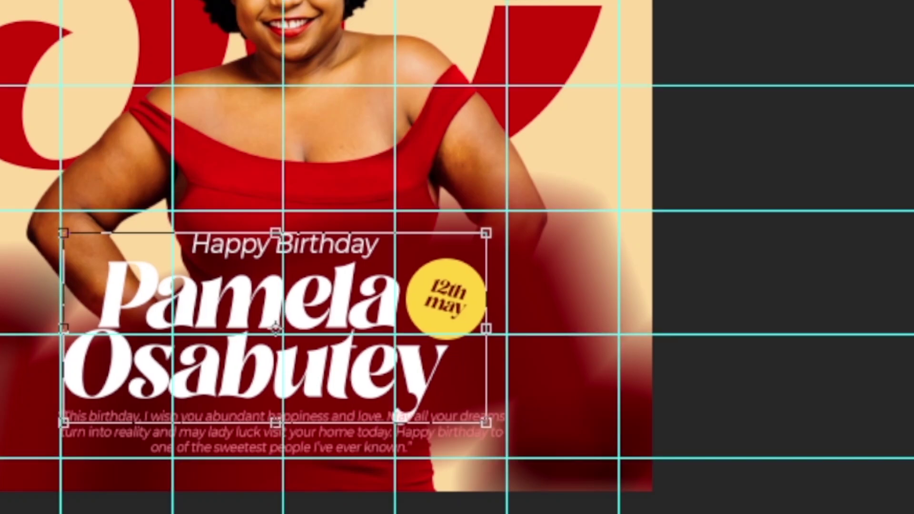
key("Return")
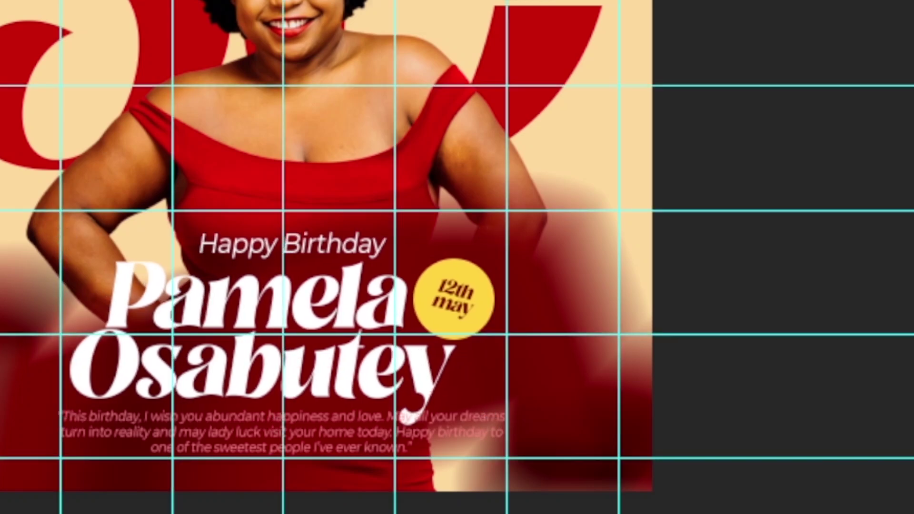
key("ctrl+semicolon")
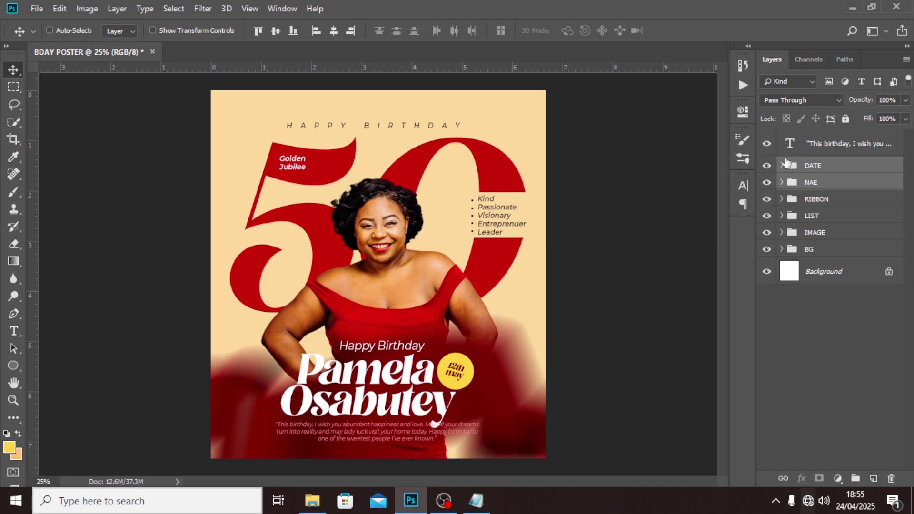
Set the birthday message's font style to Medium and its text colour to light pink #fda8a8.
left_click(802, 145)
left_click(743, 186)
left_click(720, 205)
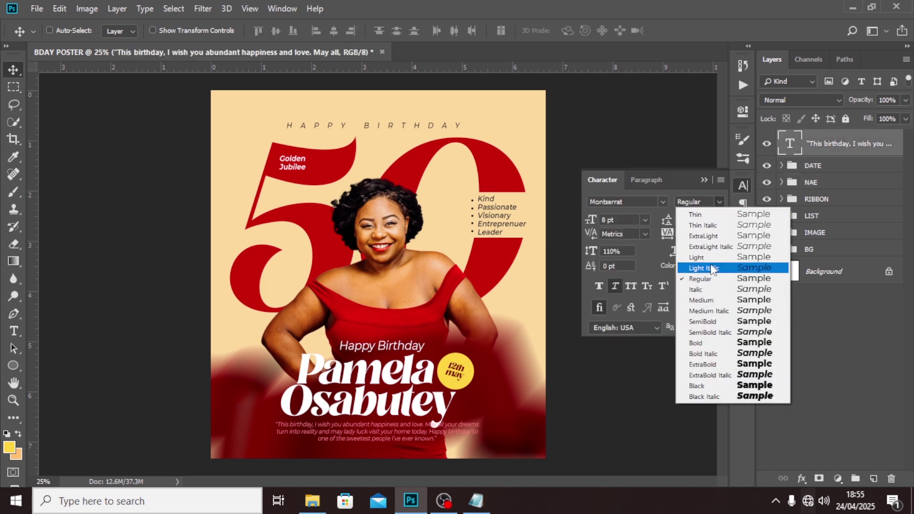
left_click(701, 300)
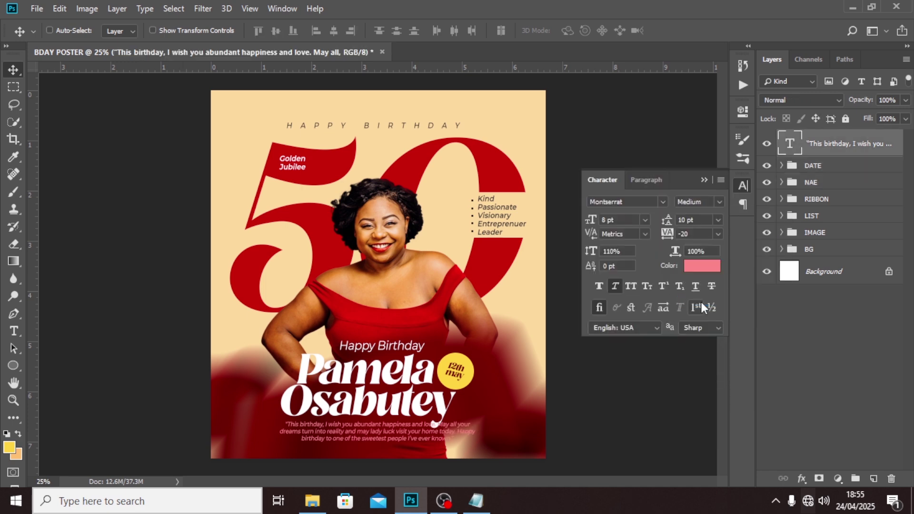
left_click(701, 266)
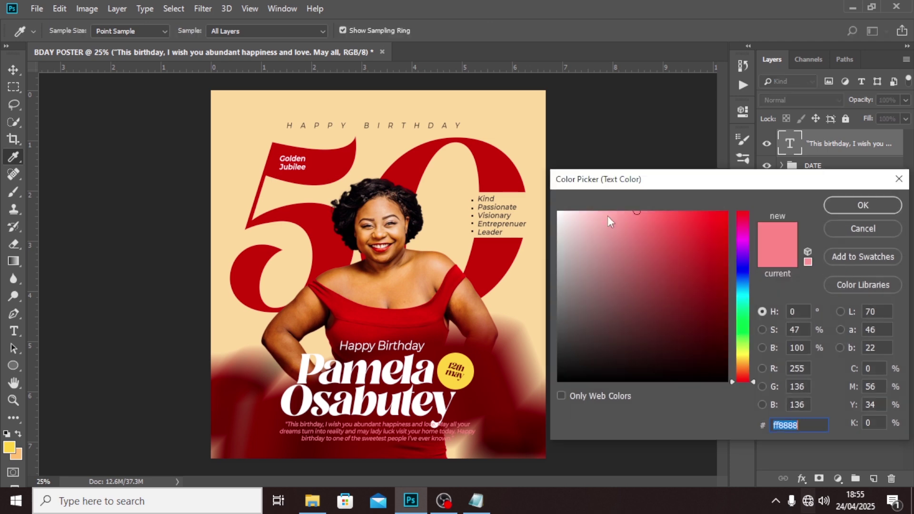
left_click(615, 212)
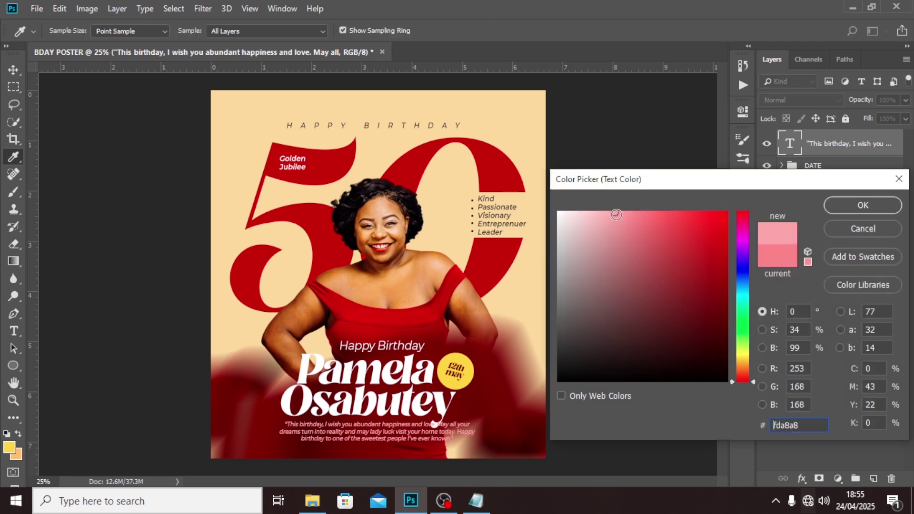
left_click(840, 202)
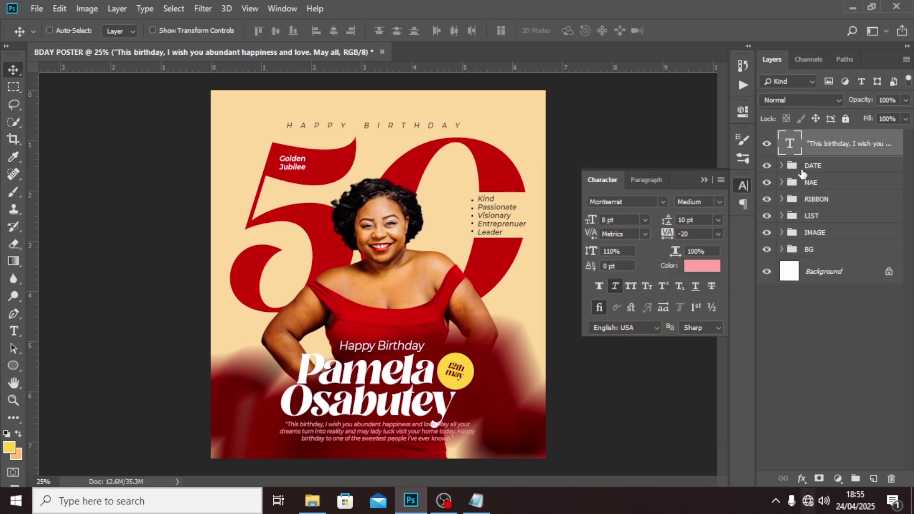
Put the birthday message layer in a group named WISH.
key("ctrl+g")
double_click(815, 138)
type("Wi")
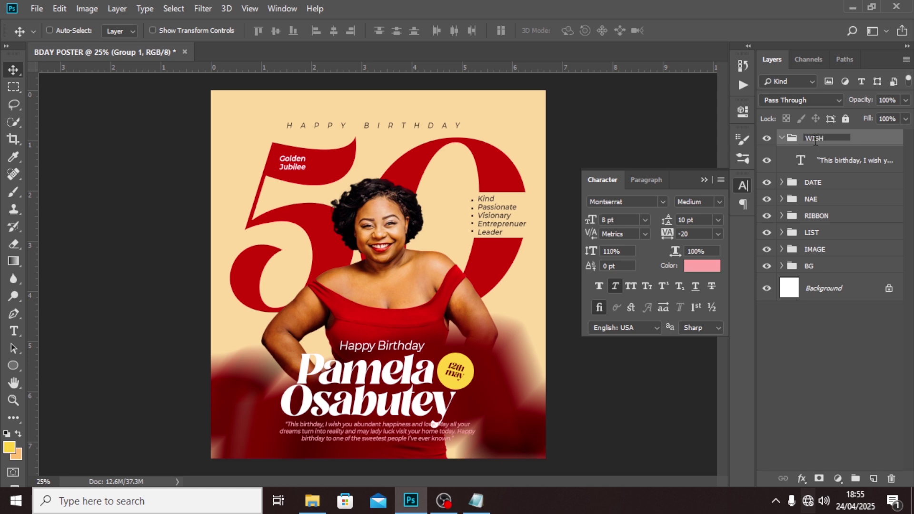
key("Return")
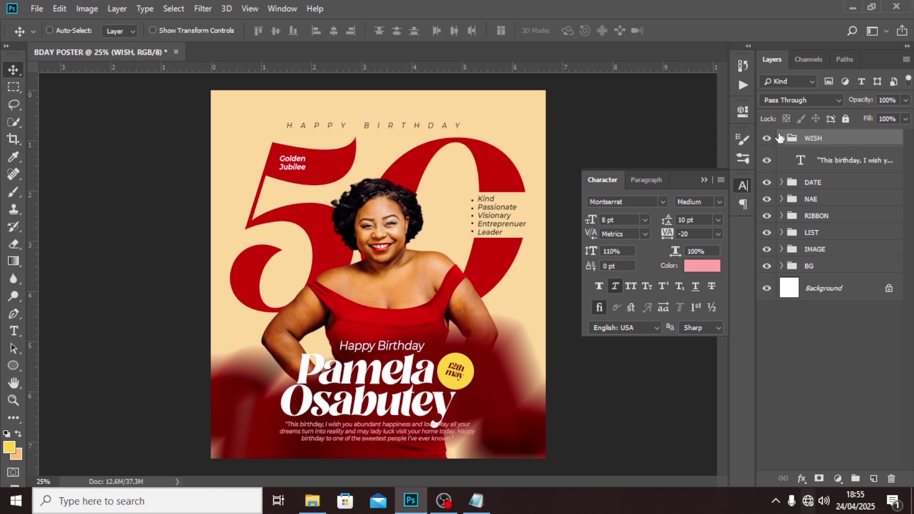
left_click(703, 180)
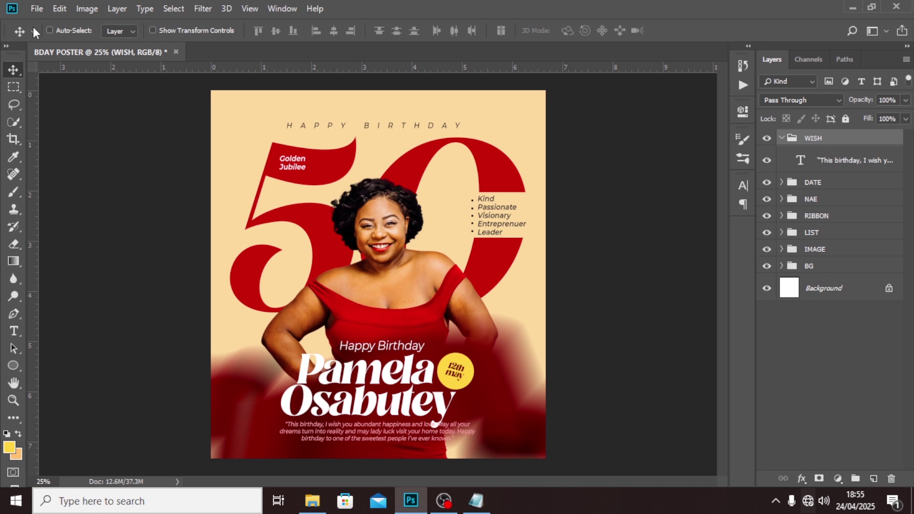
Place the gold confetti image RIBBON3 copy as an embedded layer over the whole poster and collapse the WISH group.
left_click(41, 7)
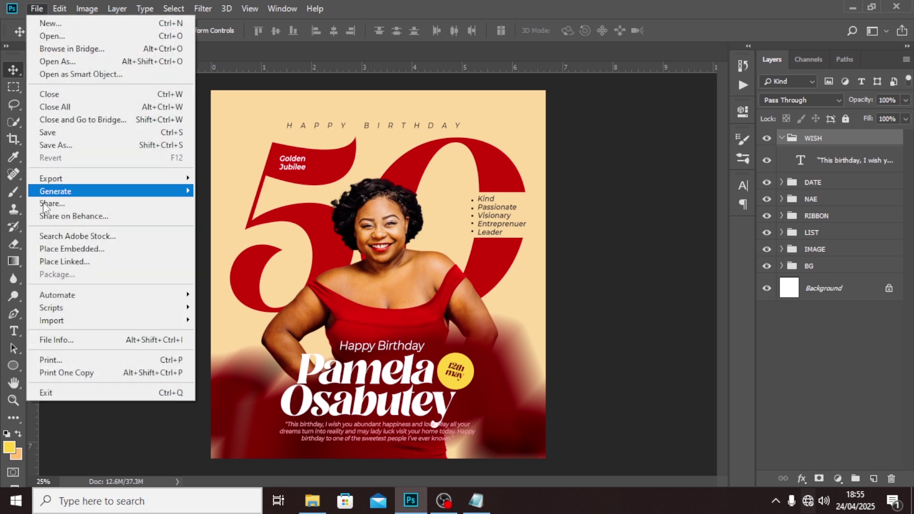
left_click(49, 250)
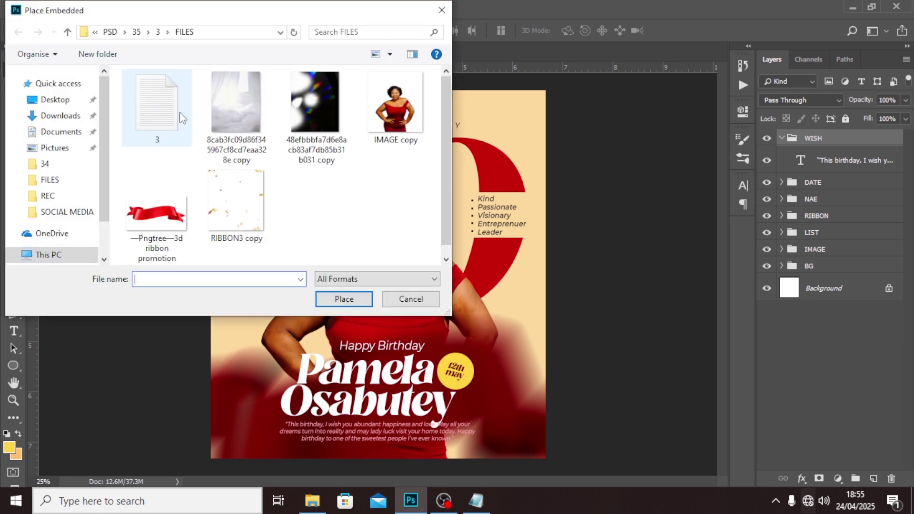
left_click(228, 212)
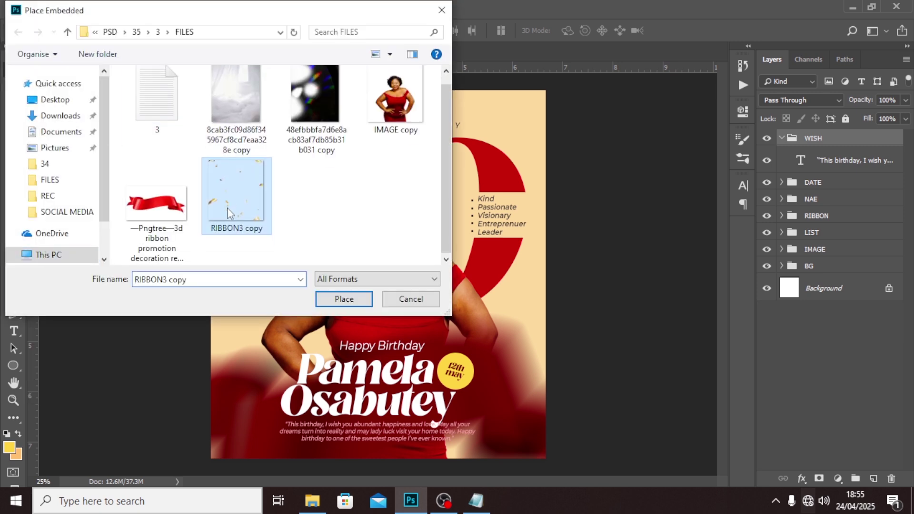
left_click(333, 298)
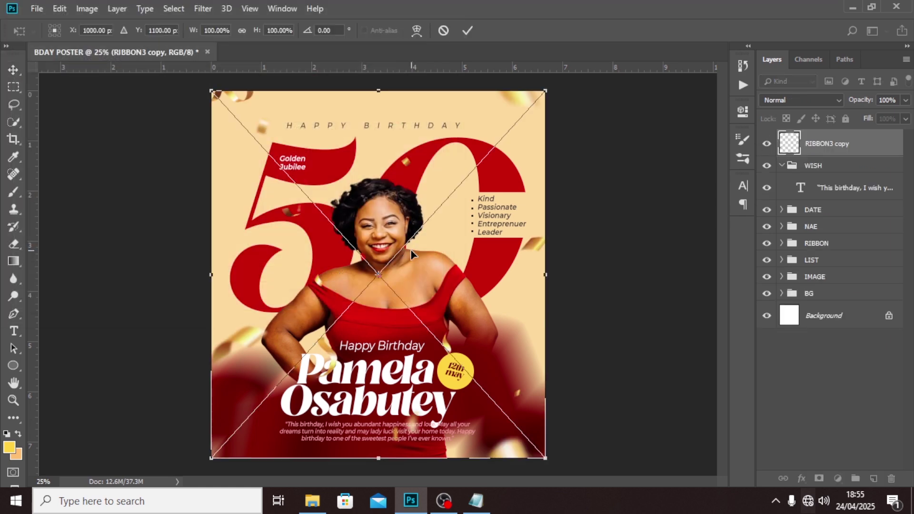
key("Return")
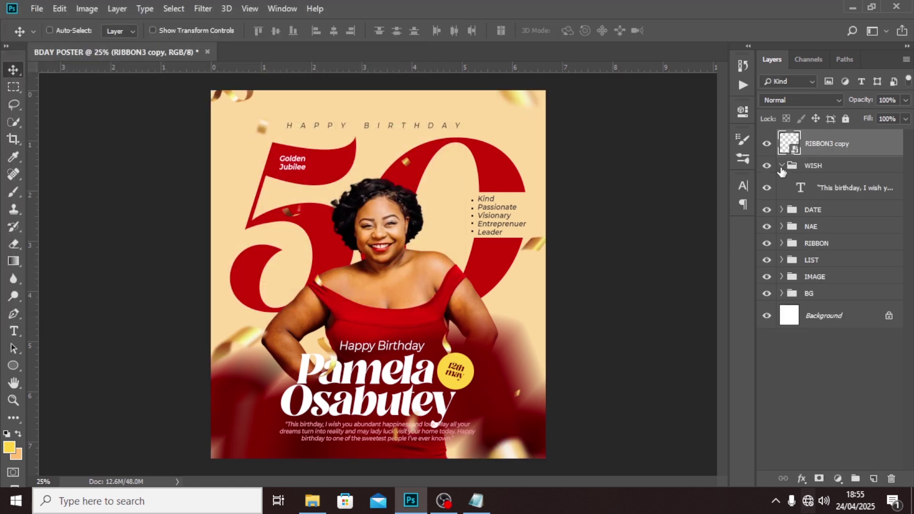
left_click(781, 166)
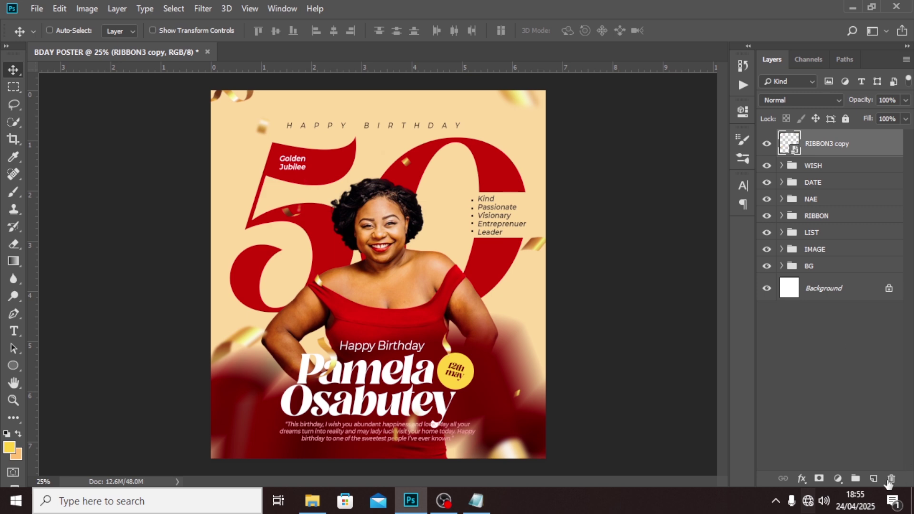
On a new top layer, paint one soft 600 px brush spot beside the woman's neck in the cream sampled from the background.
left_click(873, 478)
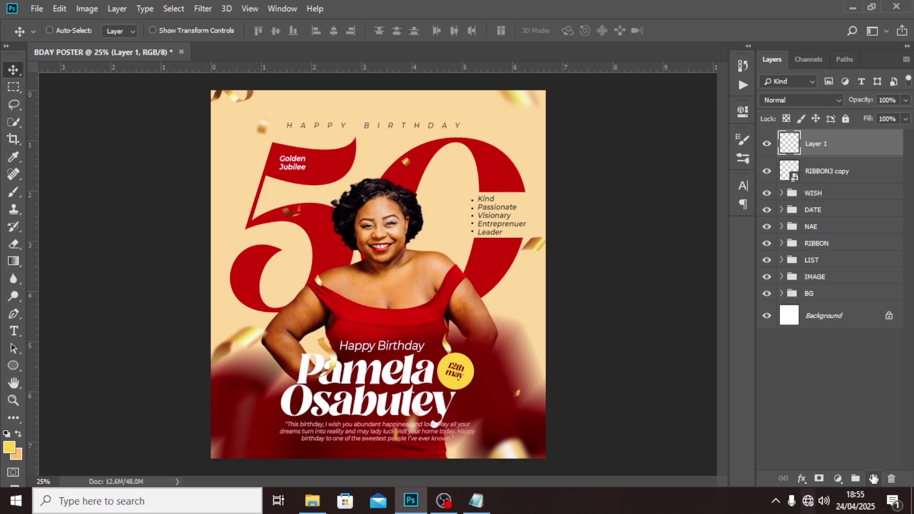
key("b")
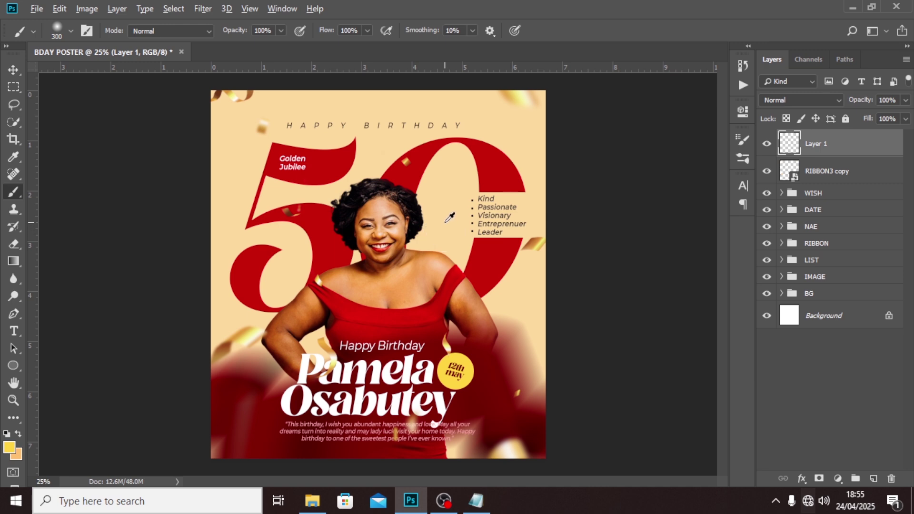
left_click(444, 222, "alt")
key("bracketright")
key("bracketright")
key("bracketright")
mouse_move(438, 246)
left_mouse_down()
mouse_move(450, 247)
mouse_move(440, 250)
left_mouse_up()
Set the painted spot's layer to Screen blending and reposition the glow beside the woman's face.
left_click(812, 100)
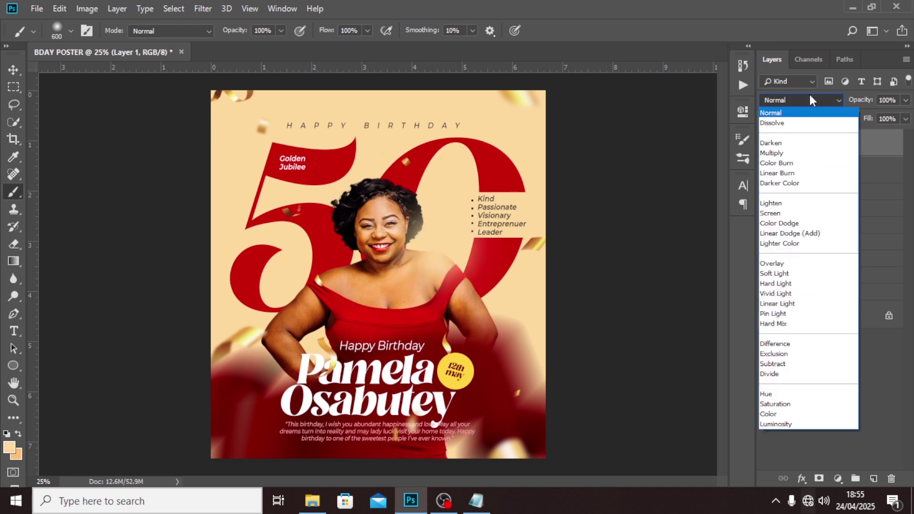
left_click(773, 212)
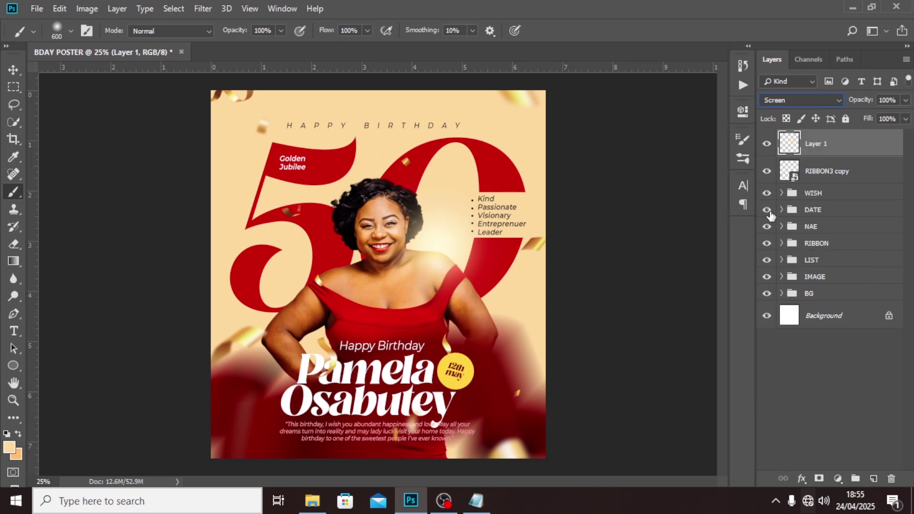
left_click(13, 70)
left_click_drag(438, 248, 434, 263)
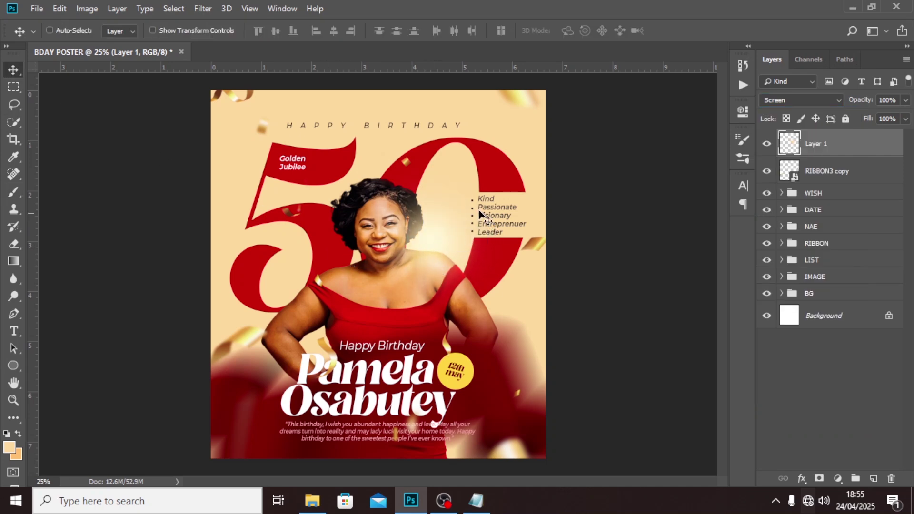
Duplicate the glow layer twice and spread the glows over the 5's lower bowl and the 0's upper right curve.
key("ctrl+j")
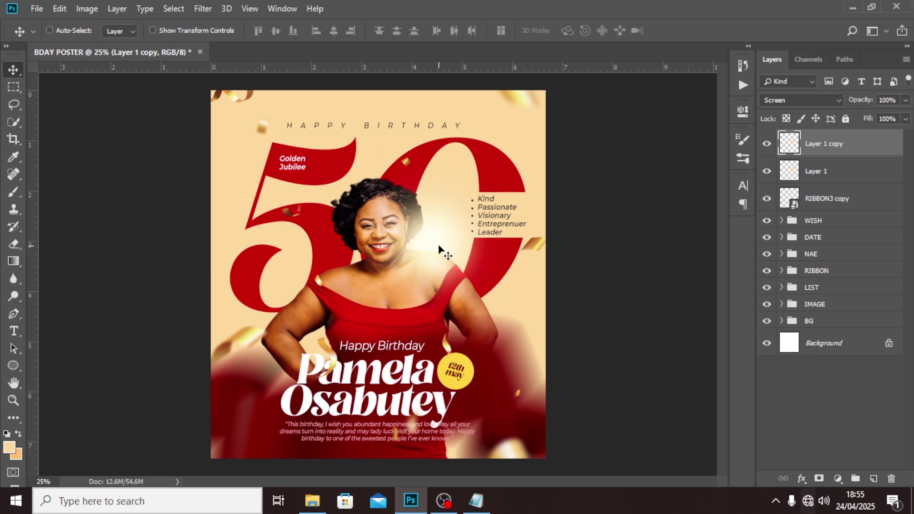
left_click_drag(438, 250, 289, 291)
key("ctrl")
key("ctrl+j")
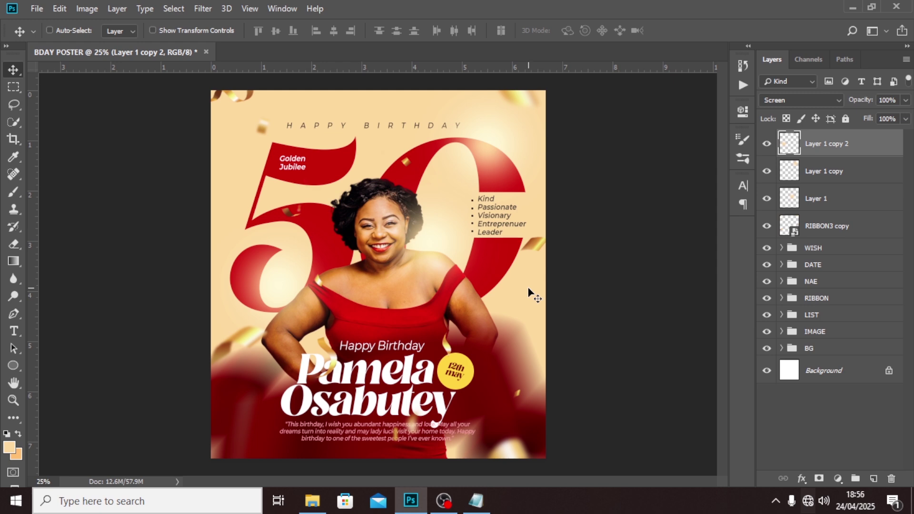
Group the three glow layers and name the group GLOW.
left_click(817, 202, "shift")
key("ctrl+g")
double_click(814, 139)
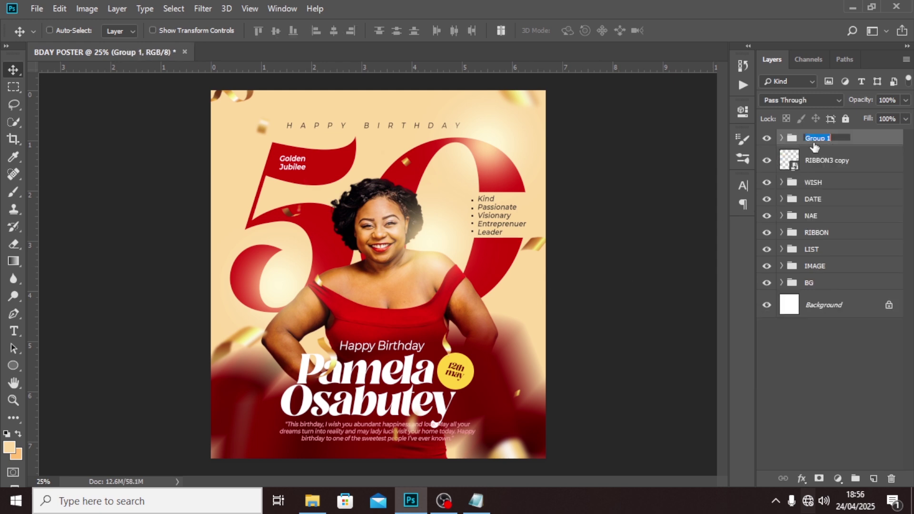
type("GLOW")
key("Return")
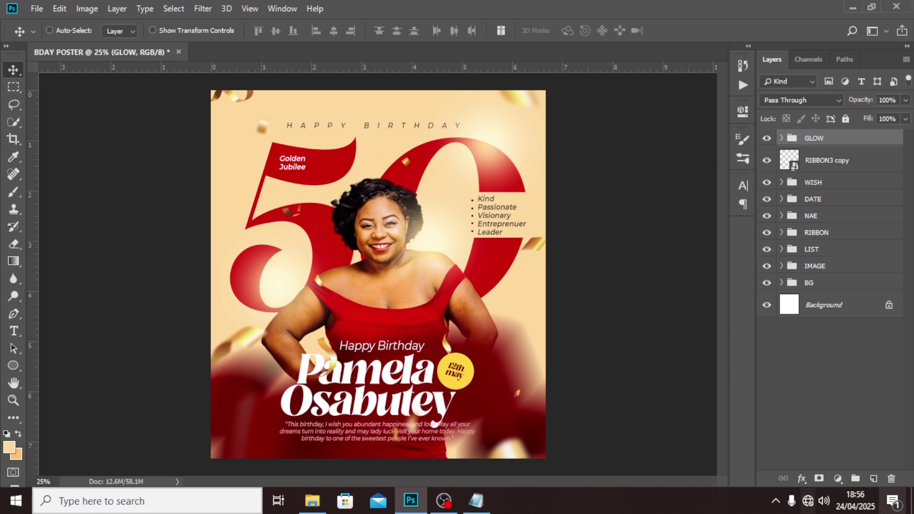
Add a Gradient Map adjustment layer above the GLOW group and set its gradient's starting colour stop to #442715.
left_click(837, 478)
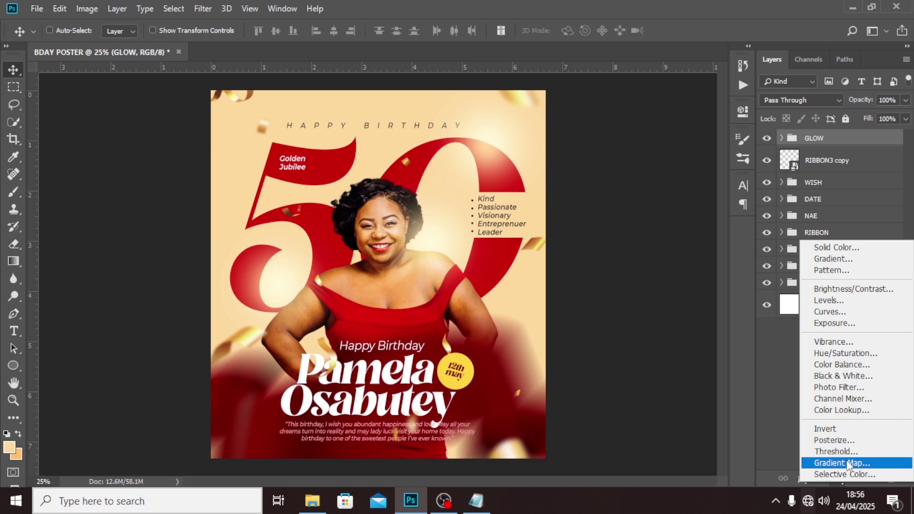
left_click(846, 461)
left_click(609, 157)
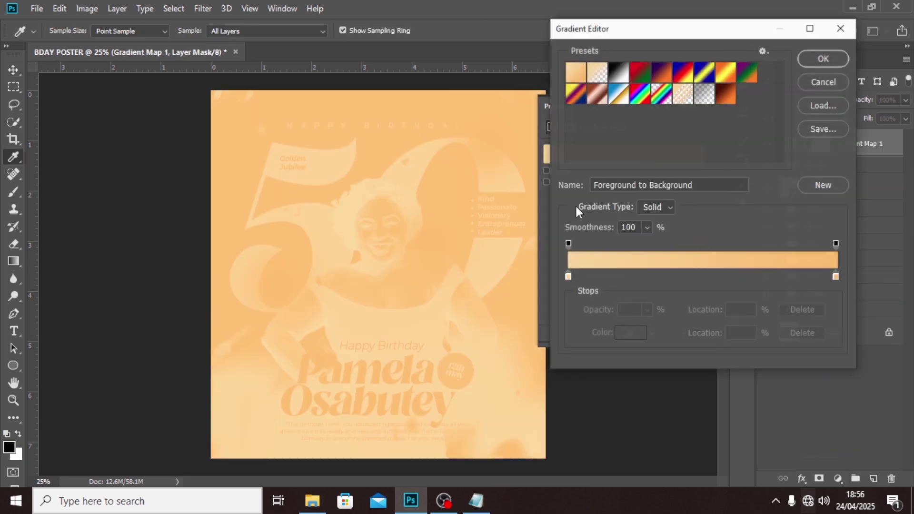
double_click(568, 276)
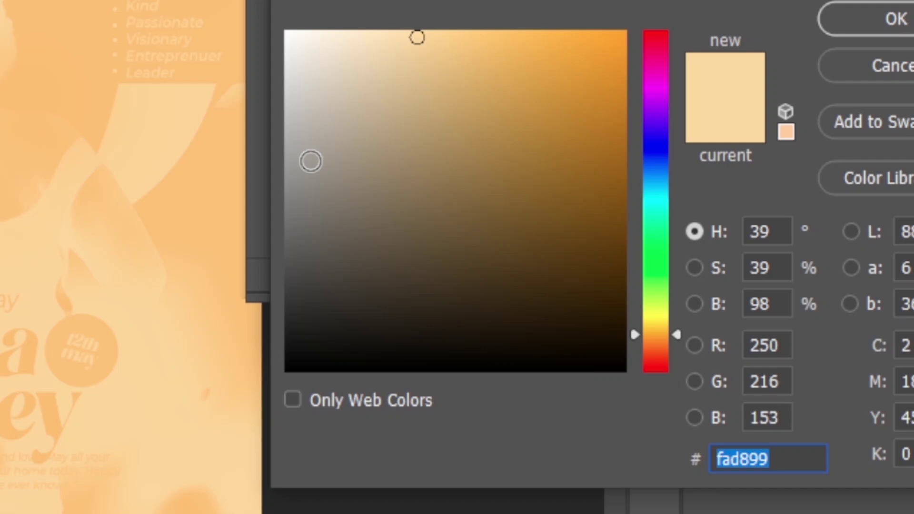
type("4")
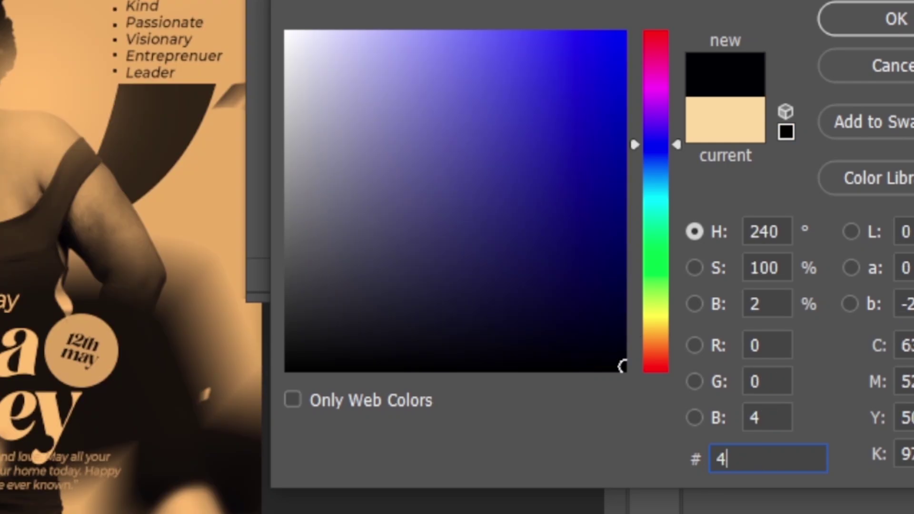
type("42")
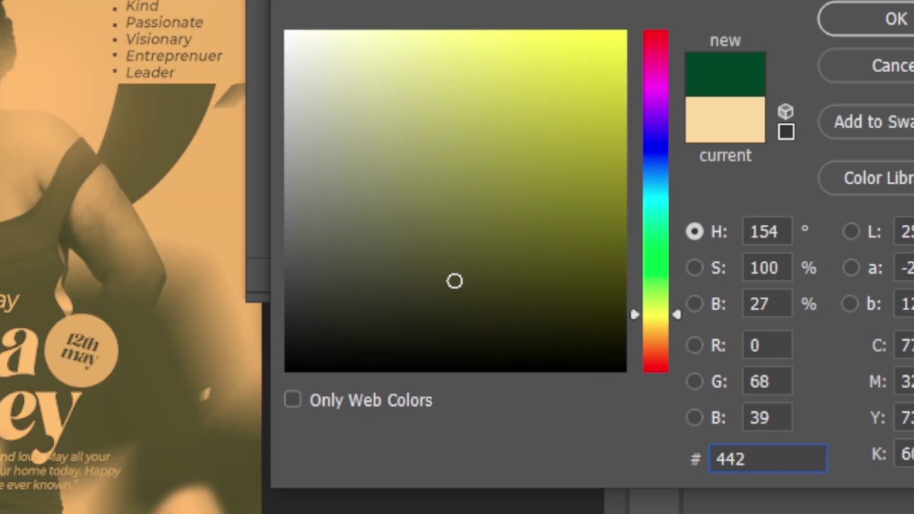
type("715")
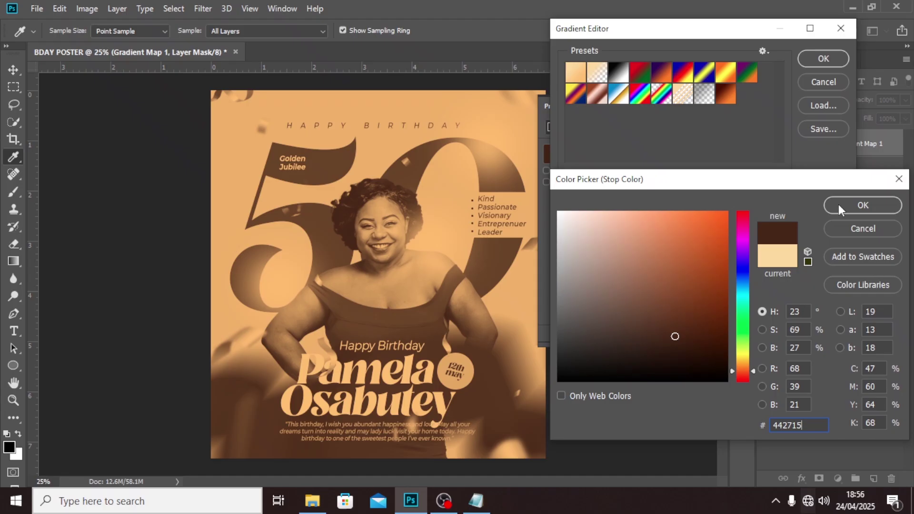
left_click(838, 205)
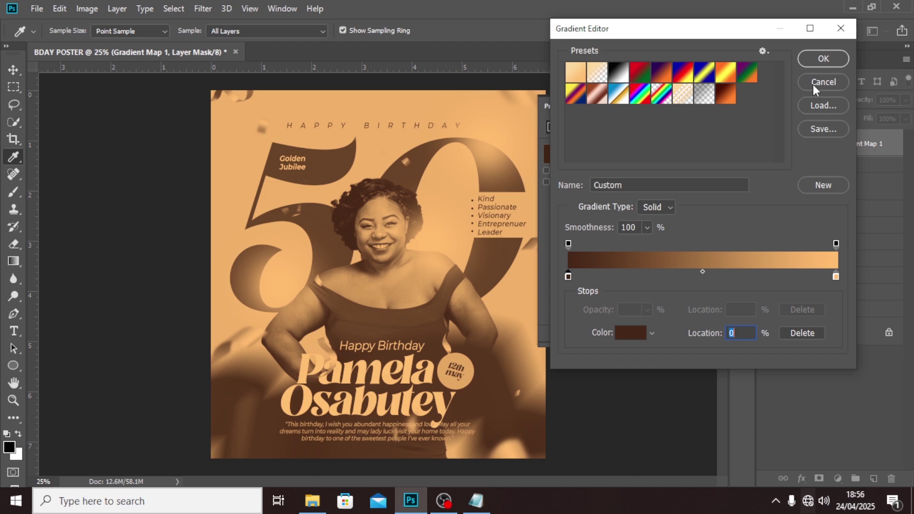
Set the gradient map's ending colour stop to #FED688 and accept the edited gradient.
double_click(835, 276)
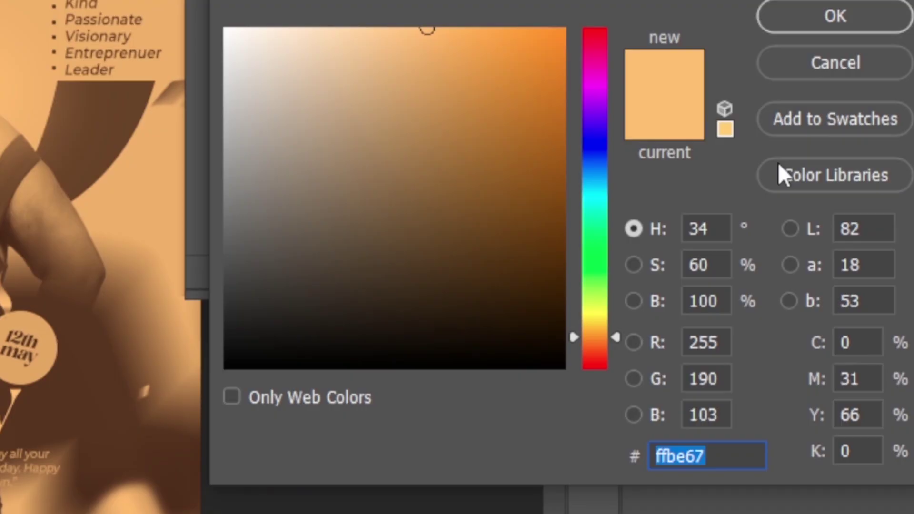
type("FED")
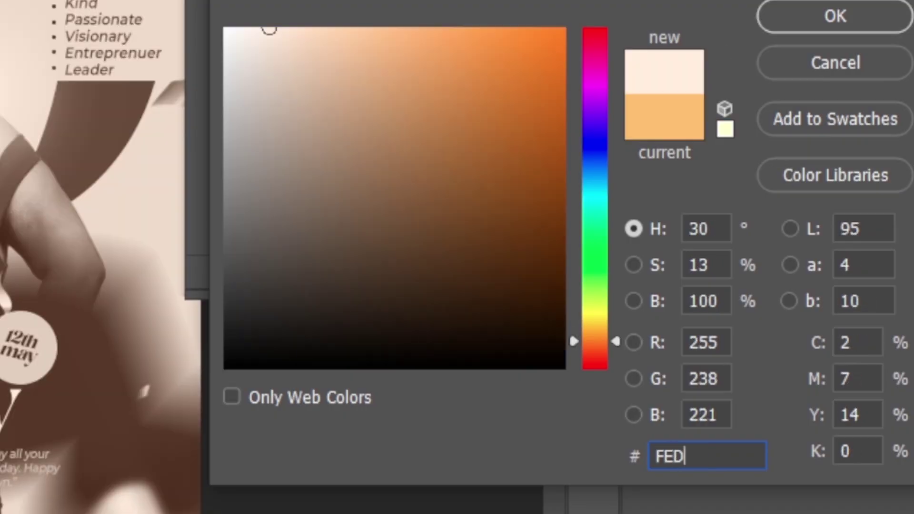
type("688")
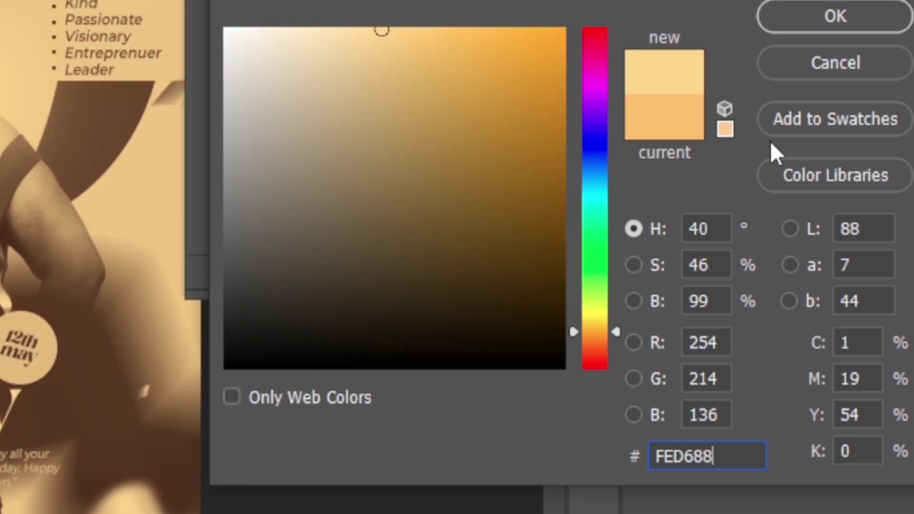
left_click(833, 23)
left_click(809, 56)
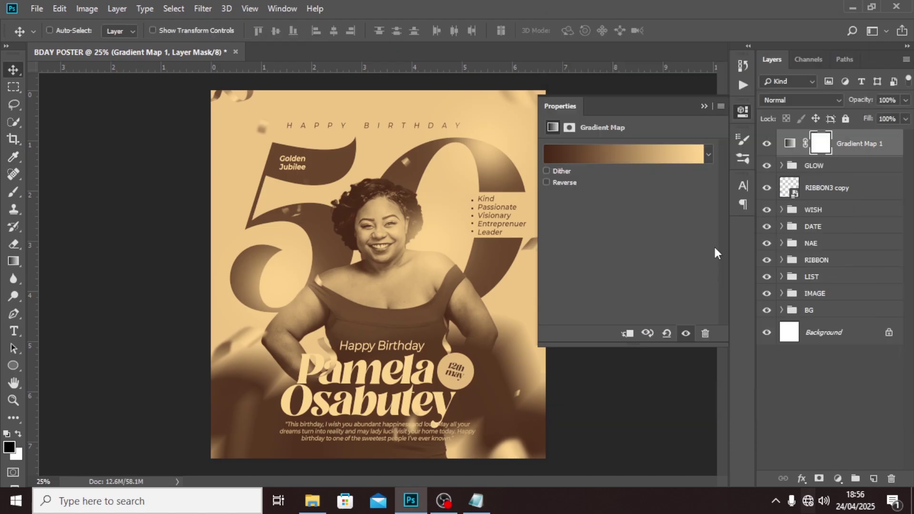
Set the Gradient Map 1 layer's blending mode to Soft Light and compare the poster with and without it.
left_click(762, 101)
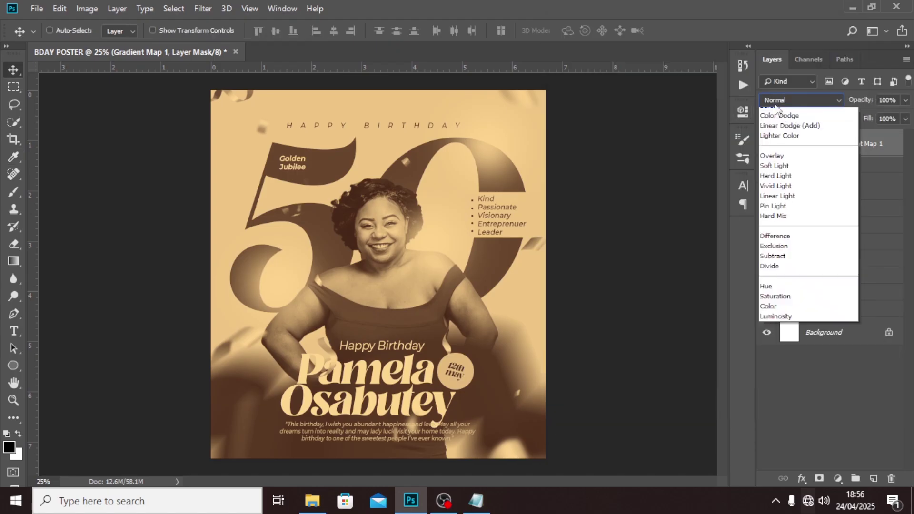
left_click(779, 271)
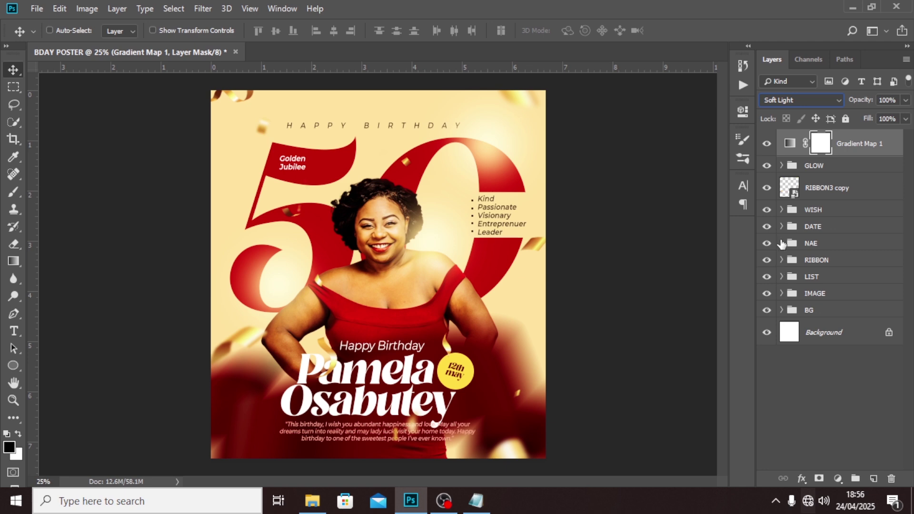
left_click(766, 144)
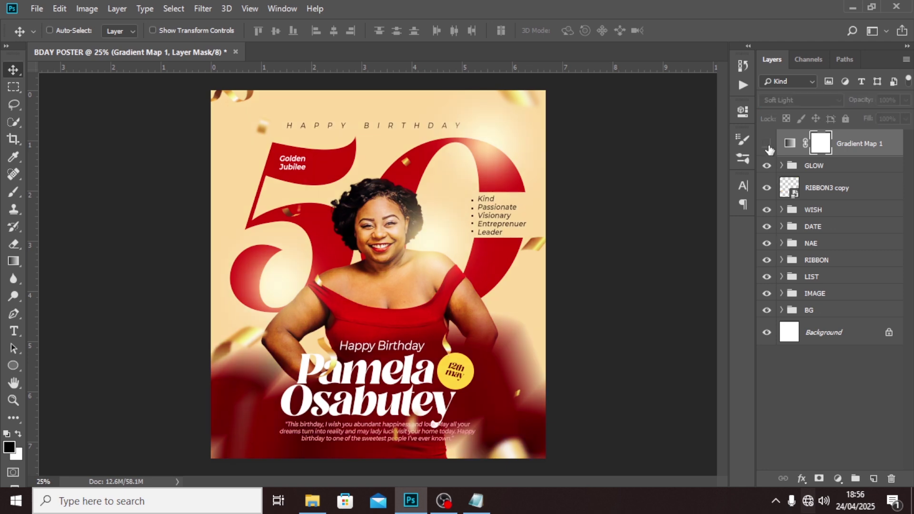
left_click(844, 154)
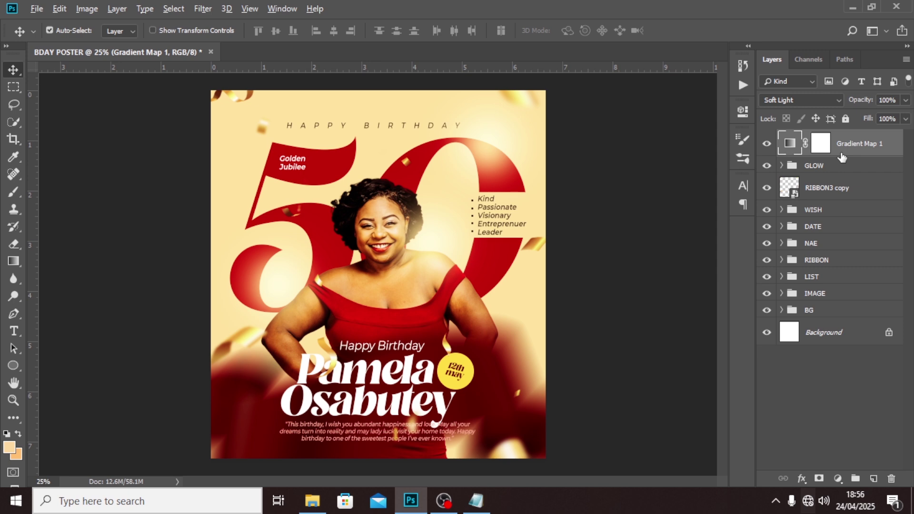
Stamp all visible layers into a new layer above Gradient Map 1 and convert it to a smart object.
key("ctrl+shift+alt+e")
right_click(833, 150)
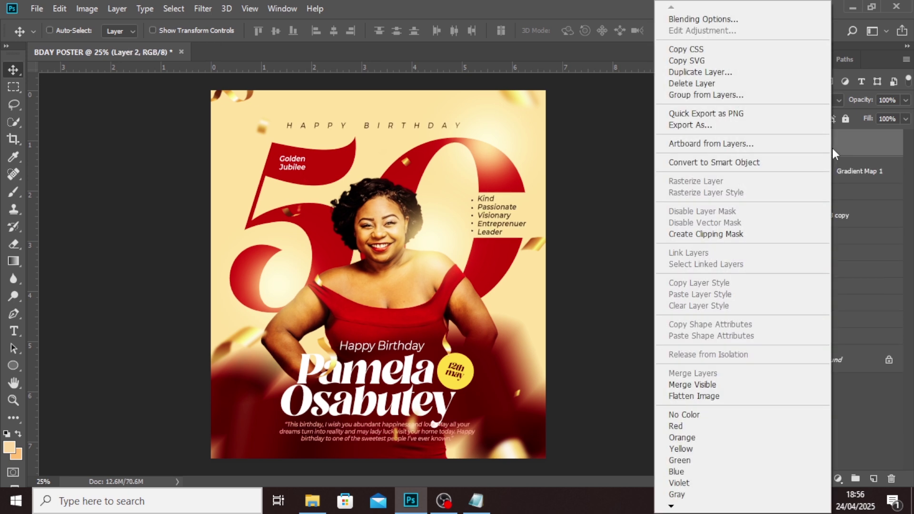
left_click(759, 163)
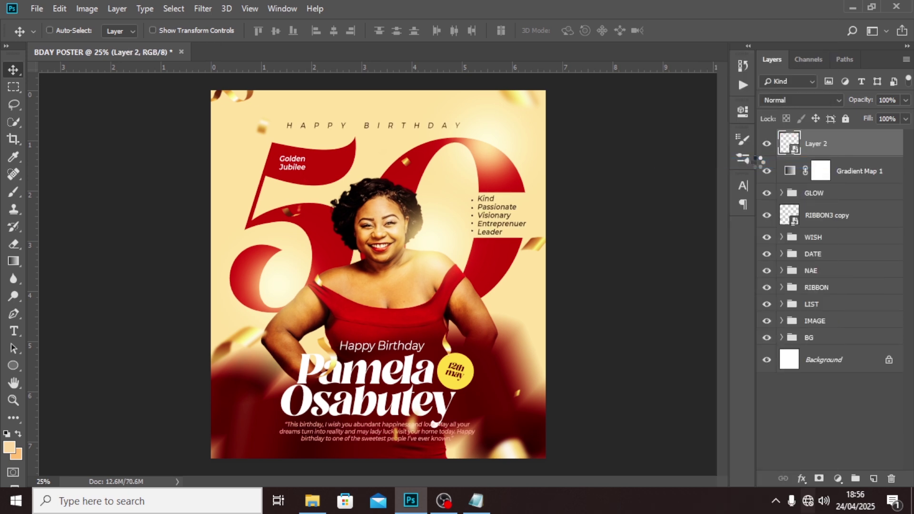
Set the stamped layer's blending mode to Soft Light and its opacity to 50%.
left_click(783, 101)
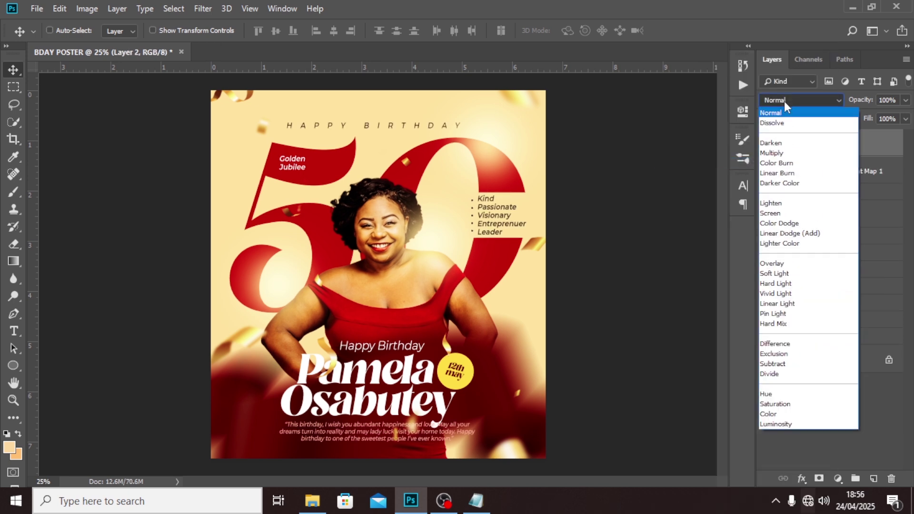
left_click(771, 276)
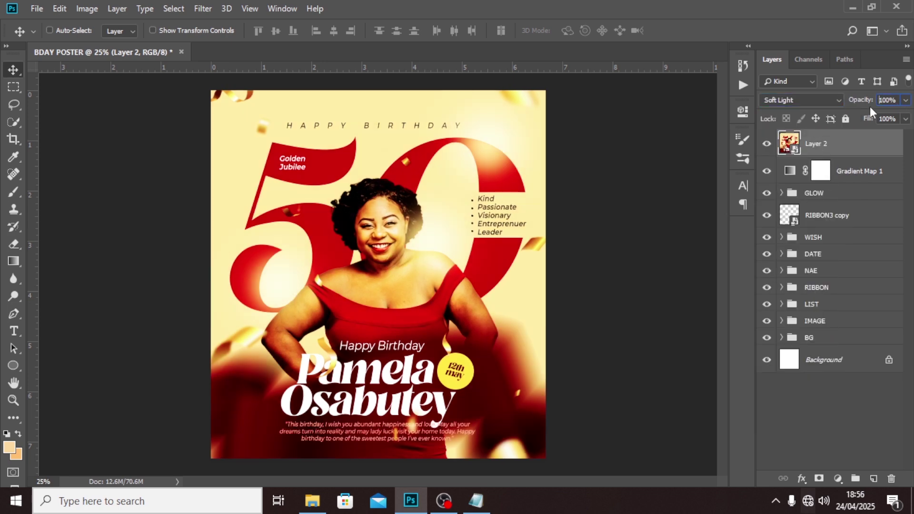
type("50")
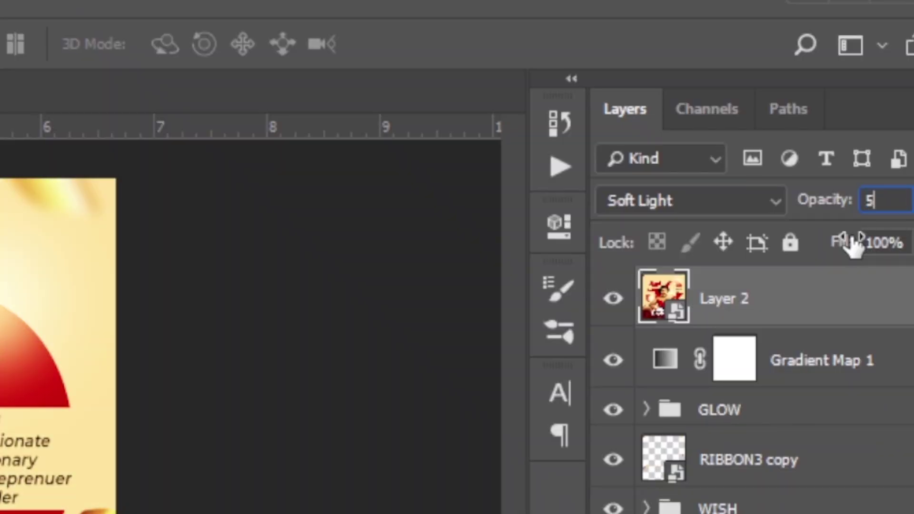
key("Return")
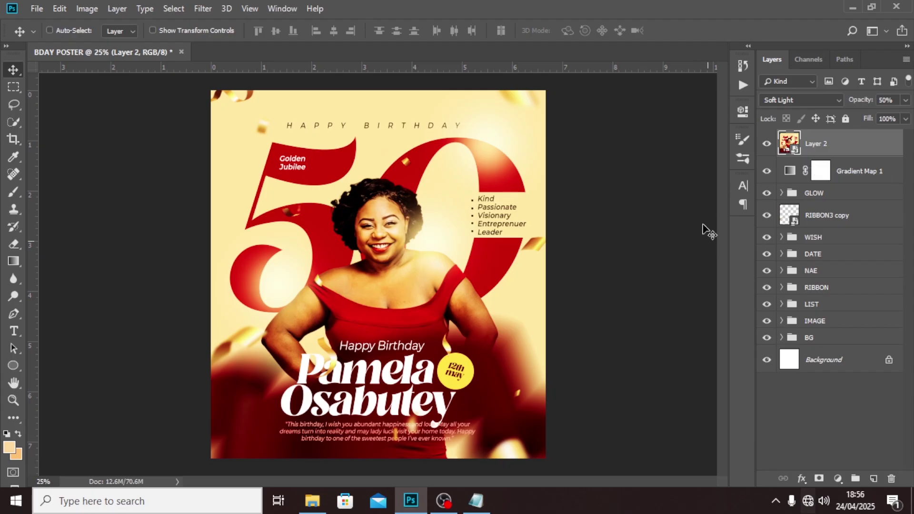
Place the embedded image "48efbbbfa7d6e8acb83af7db85b31b031 copy" against the poster's top and right edges and set its blending mode to Screen.
left_click(34, 8)
left_click(69, 249)
left_click(314, 111)
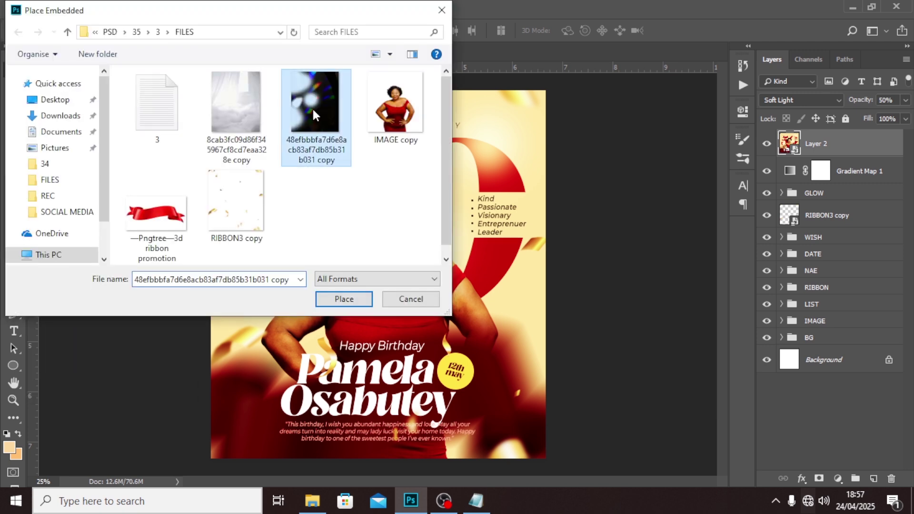
left_click(344, 300)
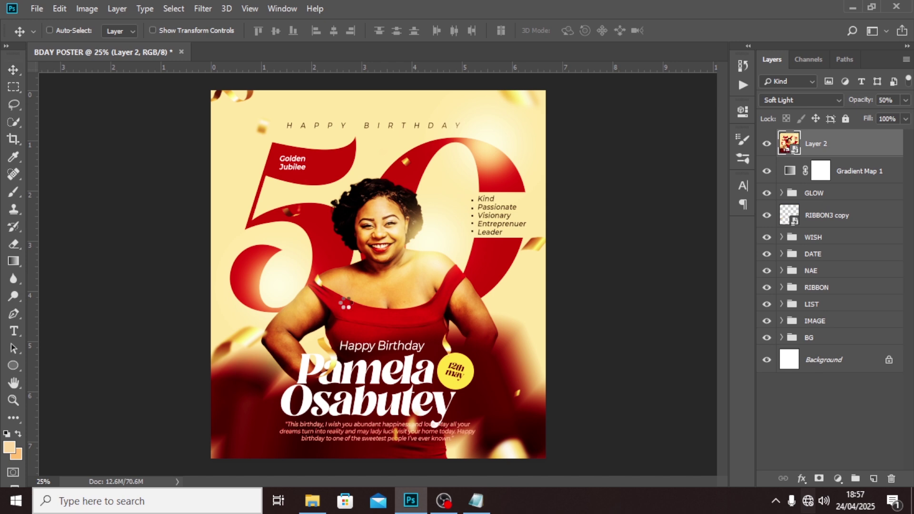
left_click_drag(402, 246, 453, 246)
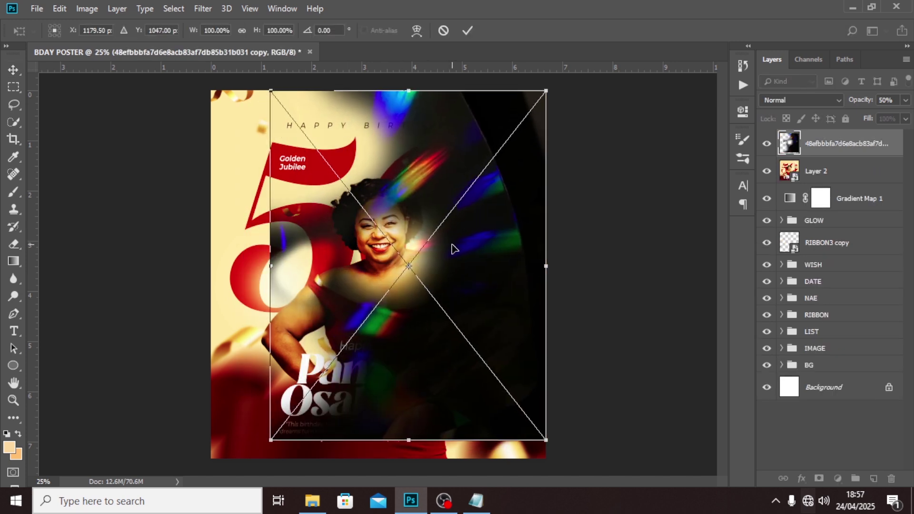
key("Return")
left_click(809, 100)
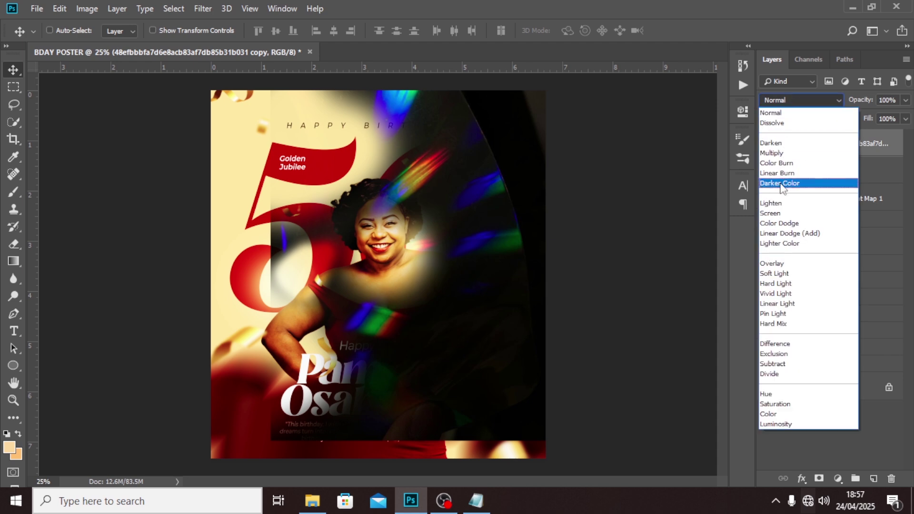
left_click(776, 212)
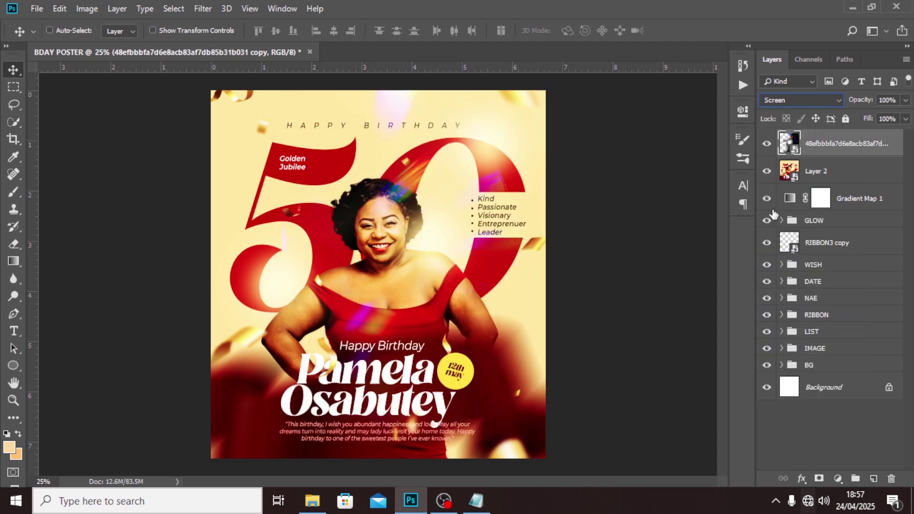